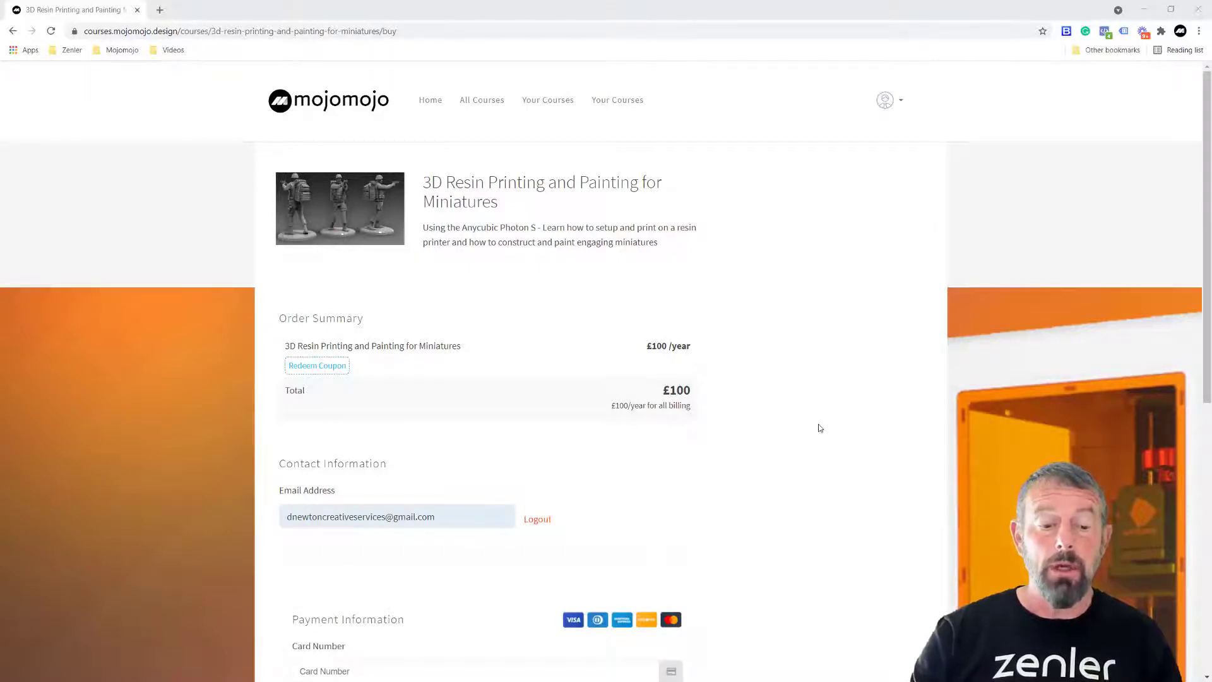
scroll(819, 428, "down", 8)
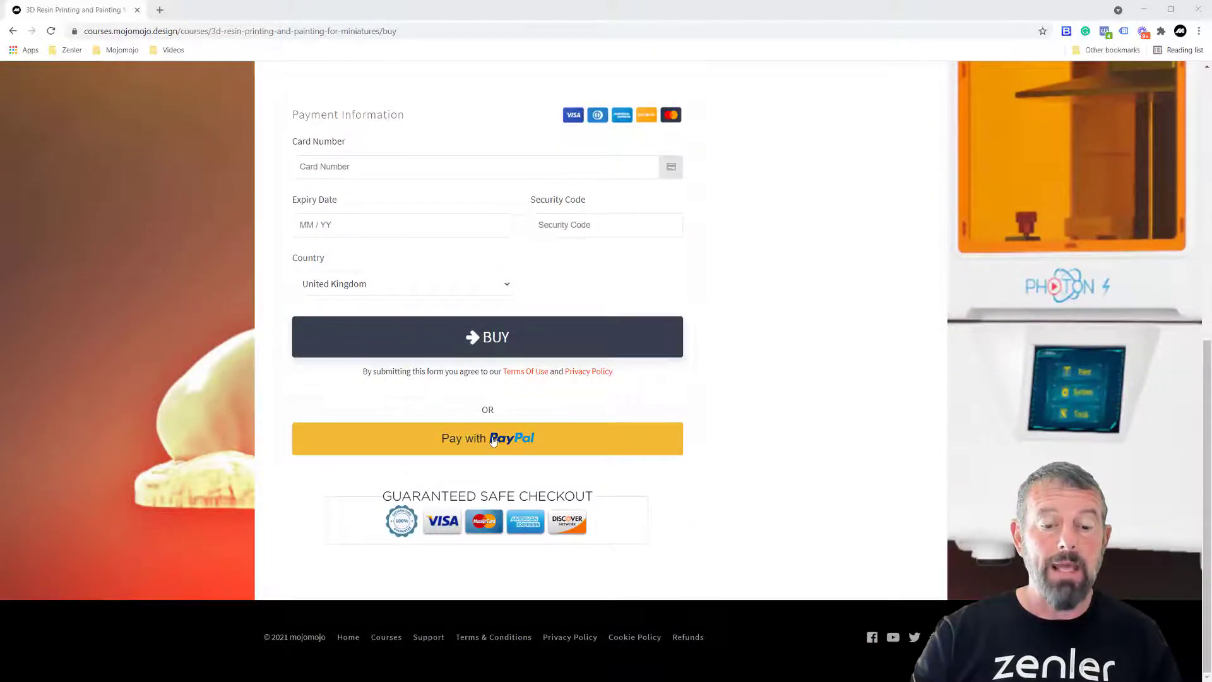
scroll(764, 415, "up", 5)
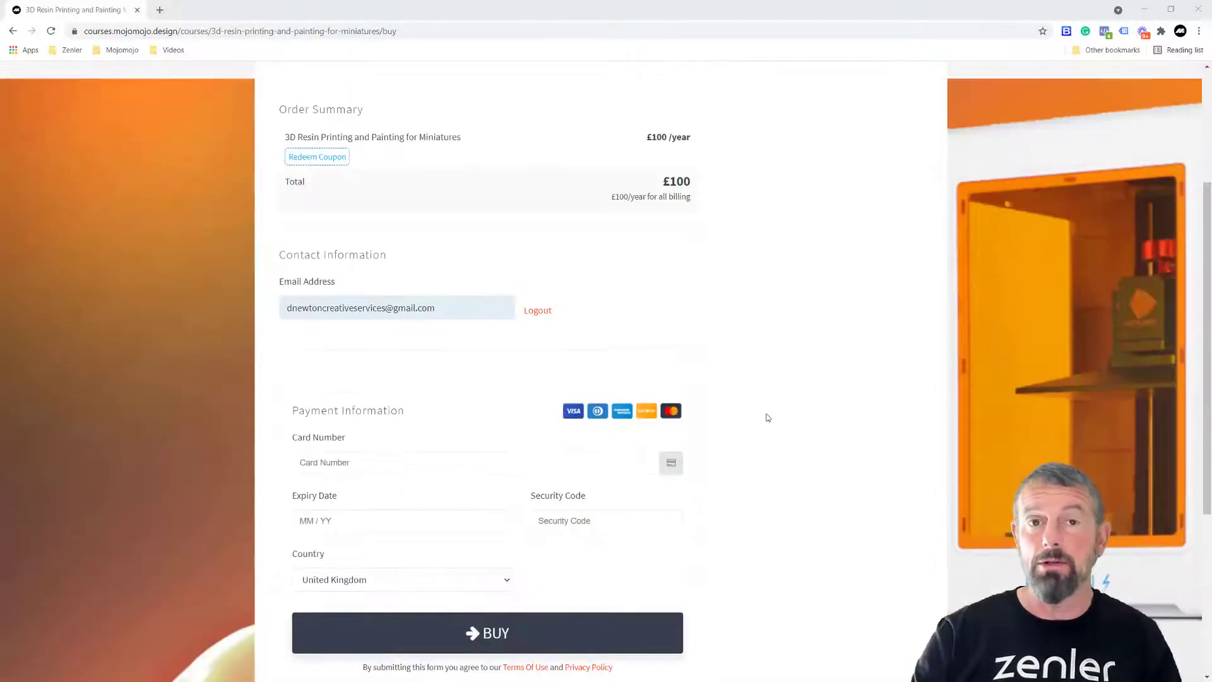
scroll(770, 418, "up", 3)
scroll(777, 420, "down", 6)
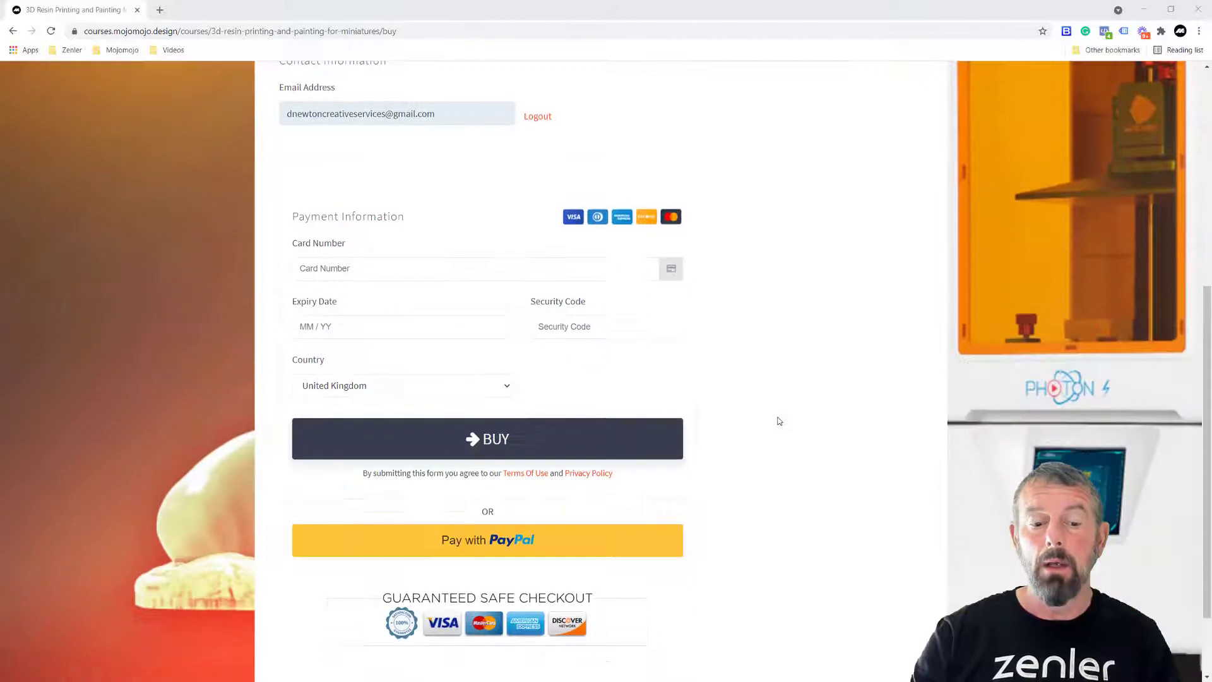
scroll(780, 422, "down", 2)
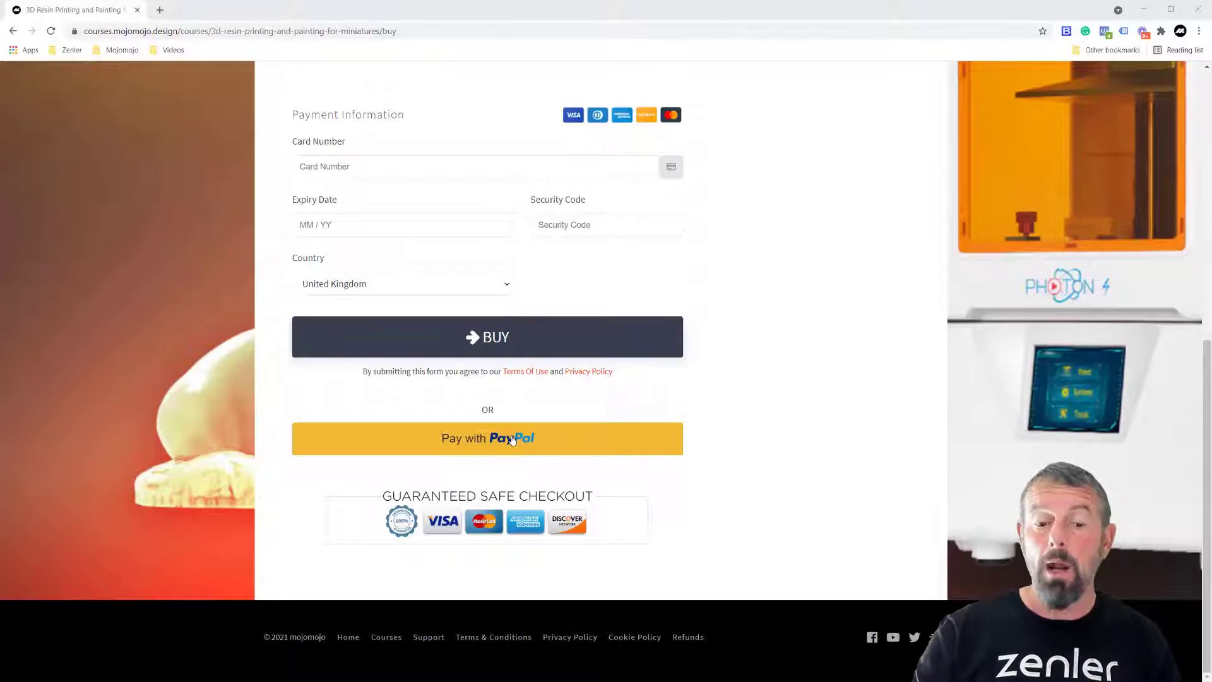
- Try paying for the Zenler course with PayPal and scroll to the 'cannot send your payment' error
left_click(574, 456)
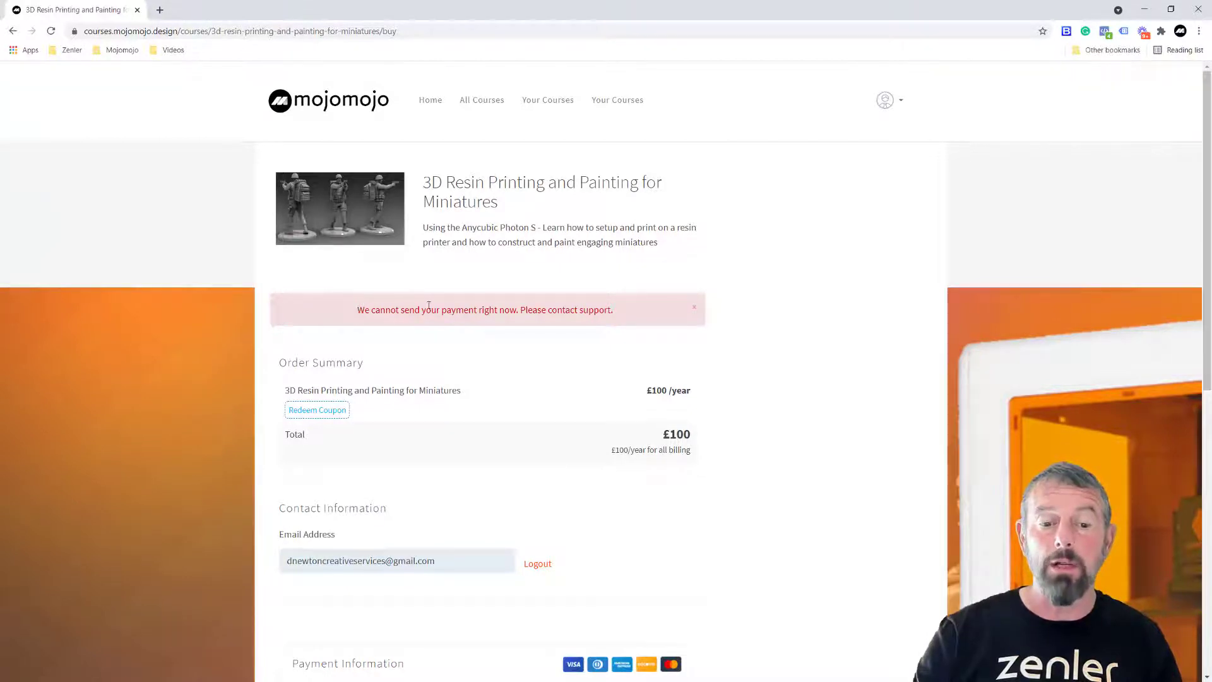
scroll(822, 387, "down", 5)
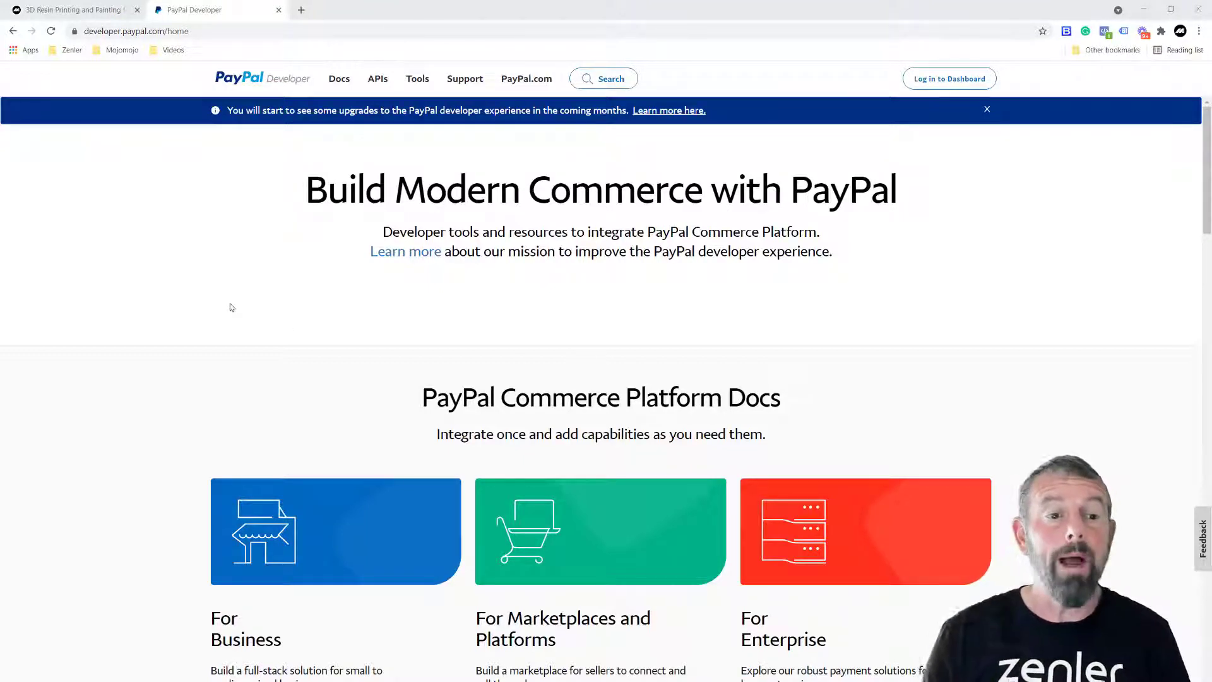
- Log in to the Developer dashboard, marking the three stairs images in the captcha and verifying
left_click(948, 80)
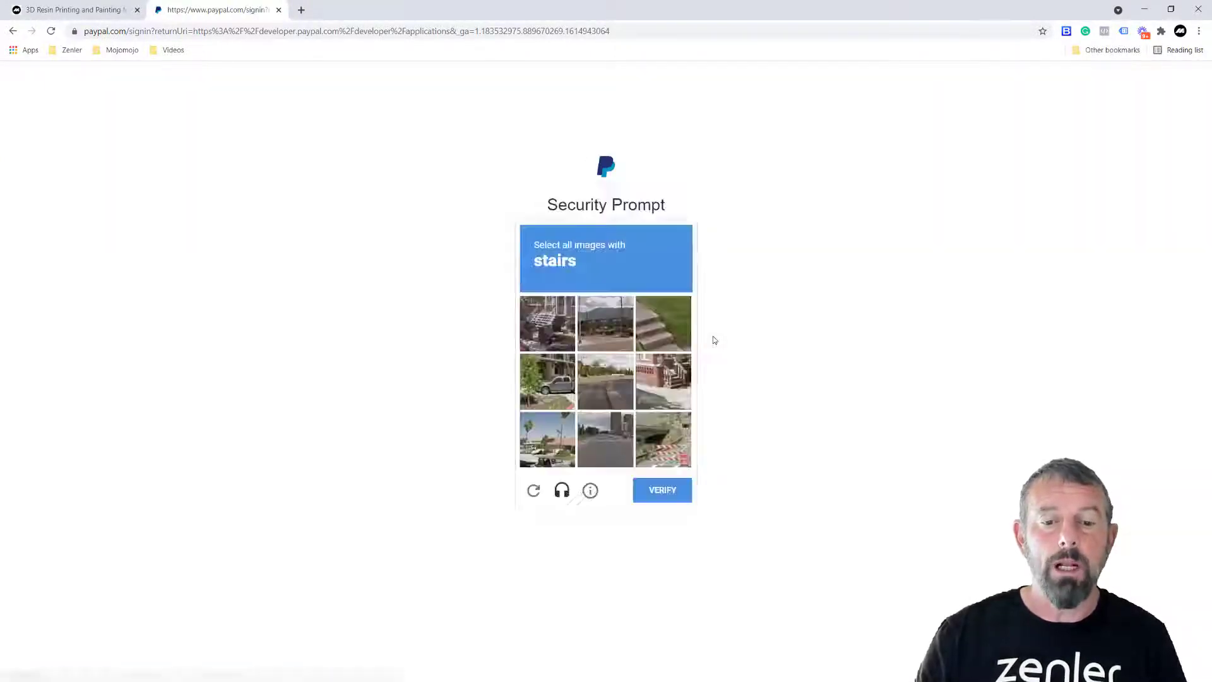
left_click(658, 330)
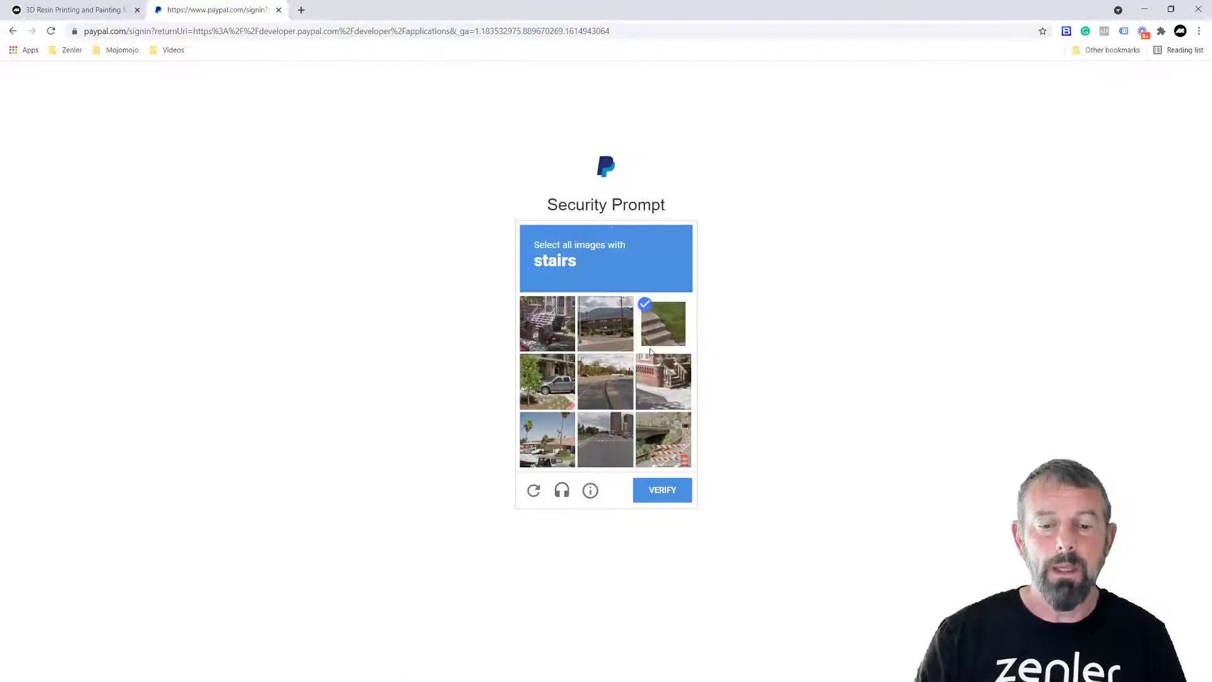
left_click(660, 378)
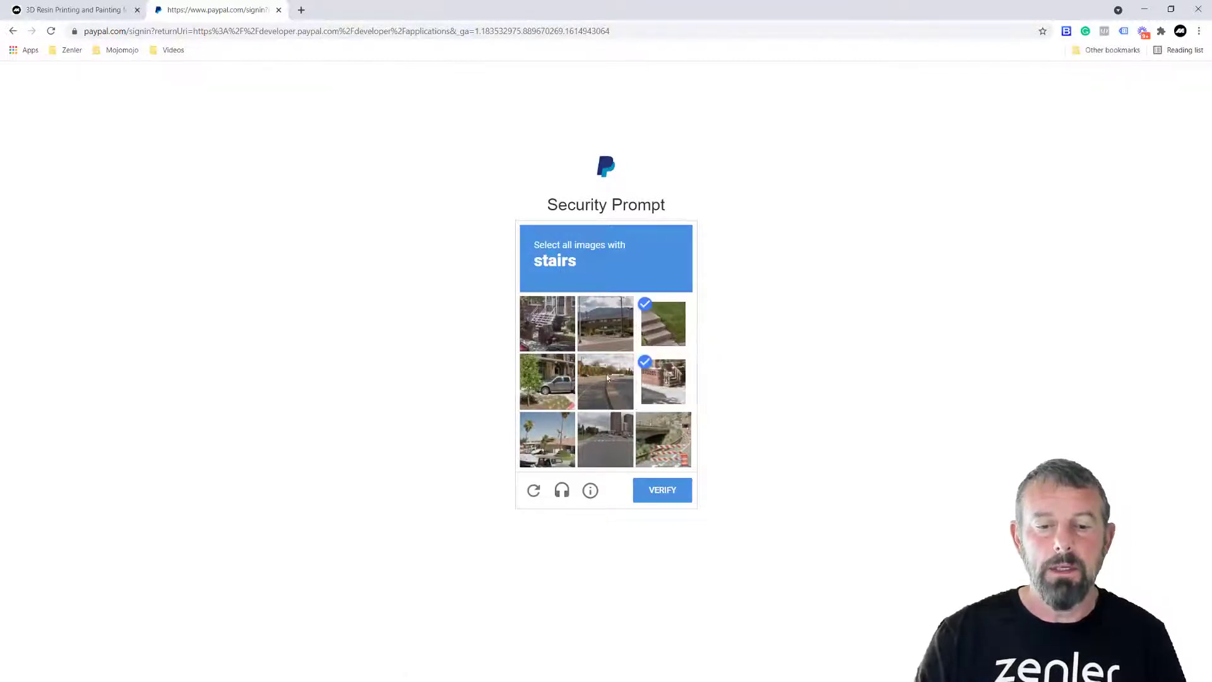
left_click(548, 330)
left_click(654, 491)
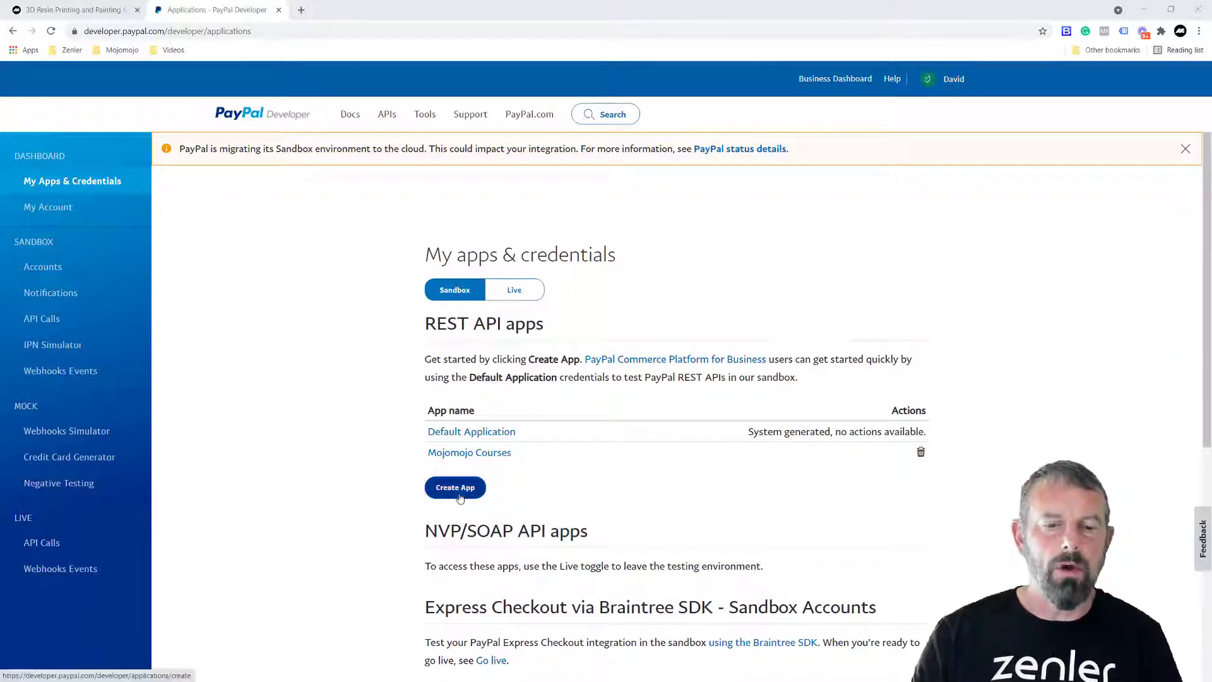
- In Live mode, create an app named 'mojomojo-payment-subs' and go back to My Apps & Credentials
left_click(514, 291)
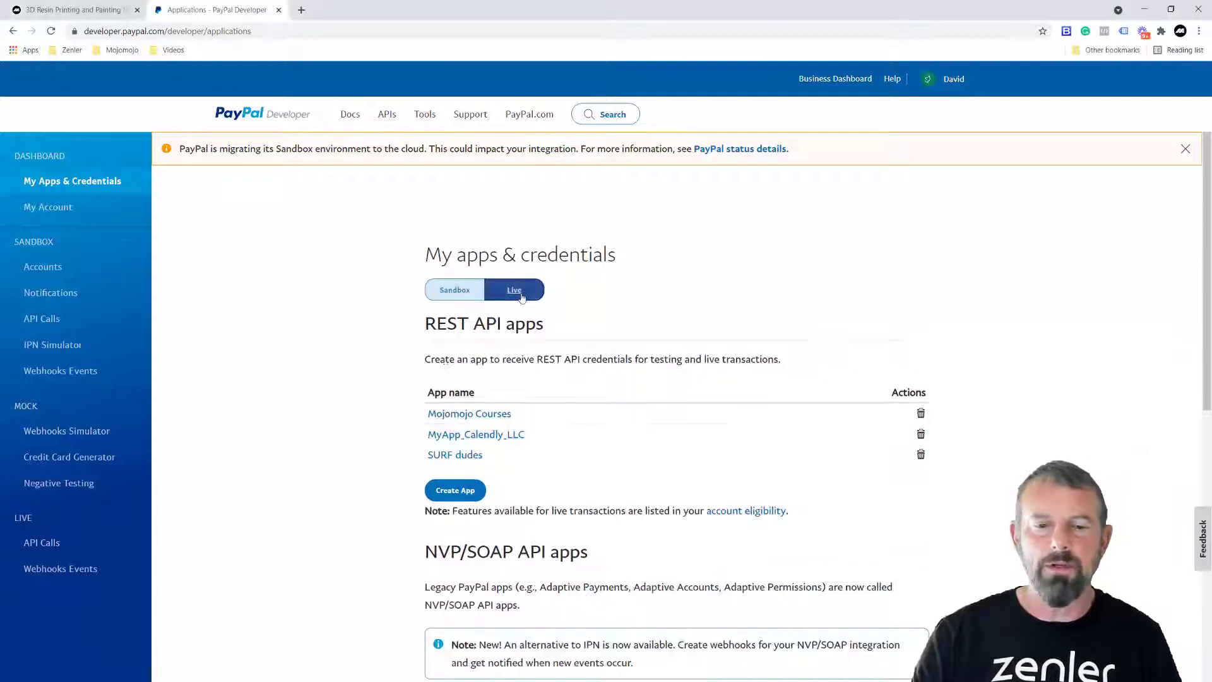
left_click(457, 492)
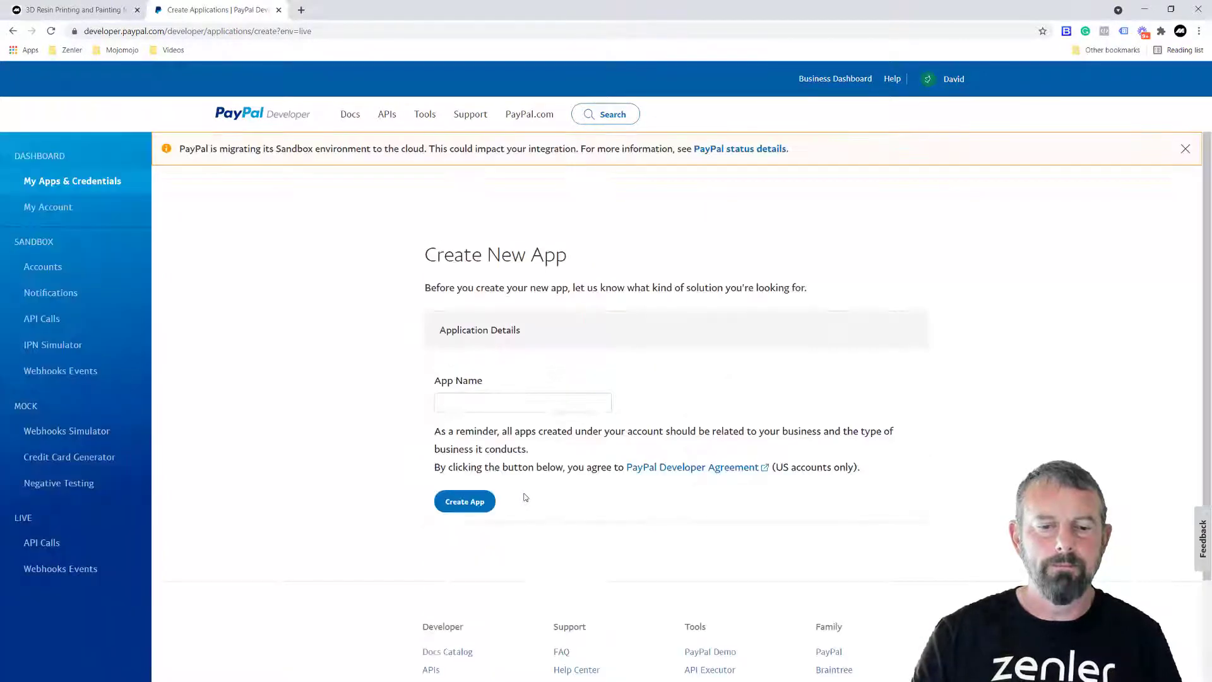
left_click(556, 403)
type("m")
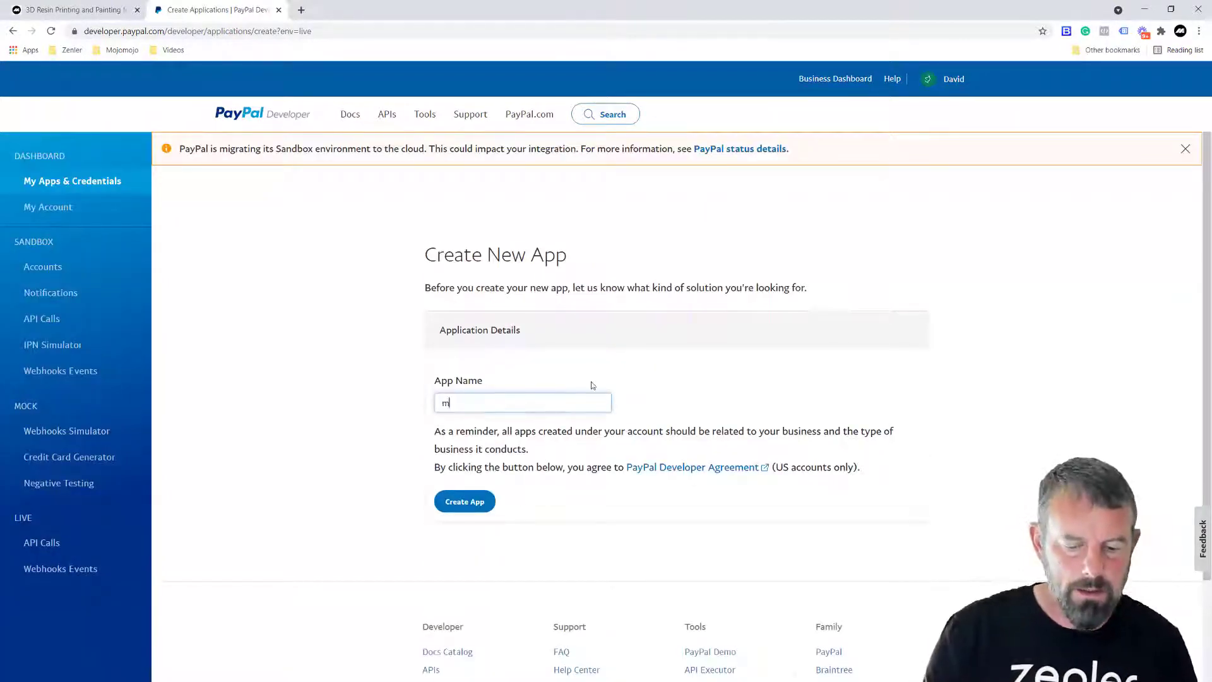
type("ojomojo-payment-subs")
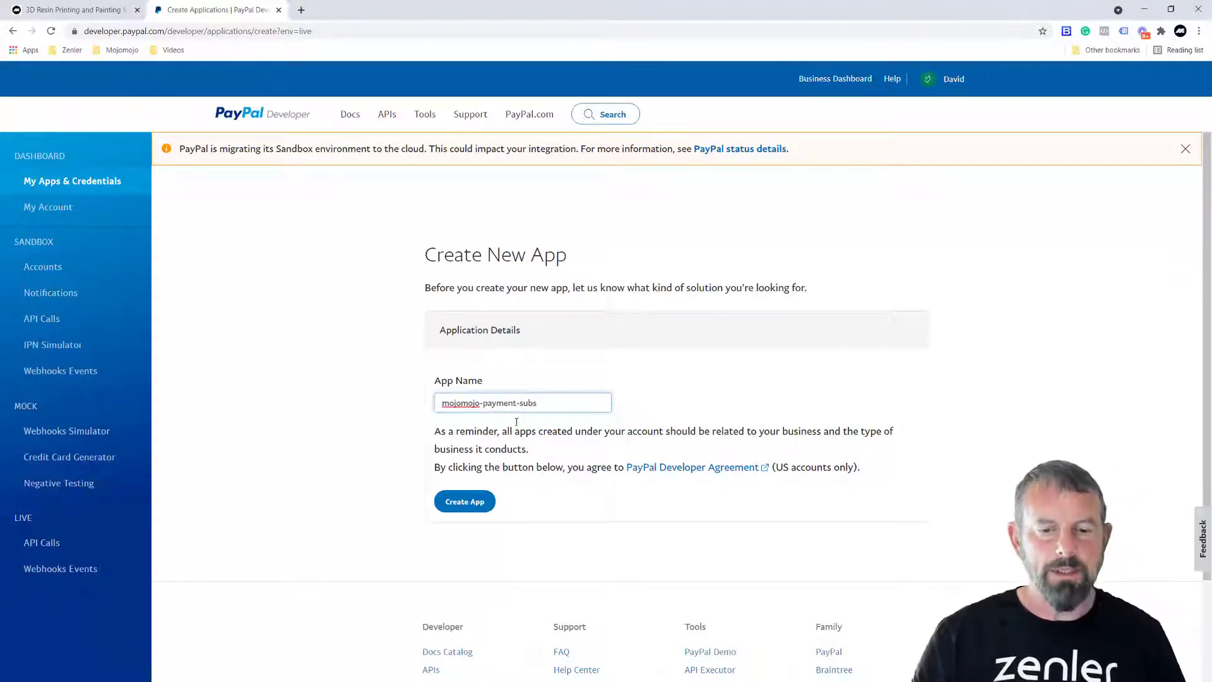
left_click(464, 502)
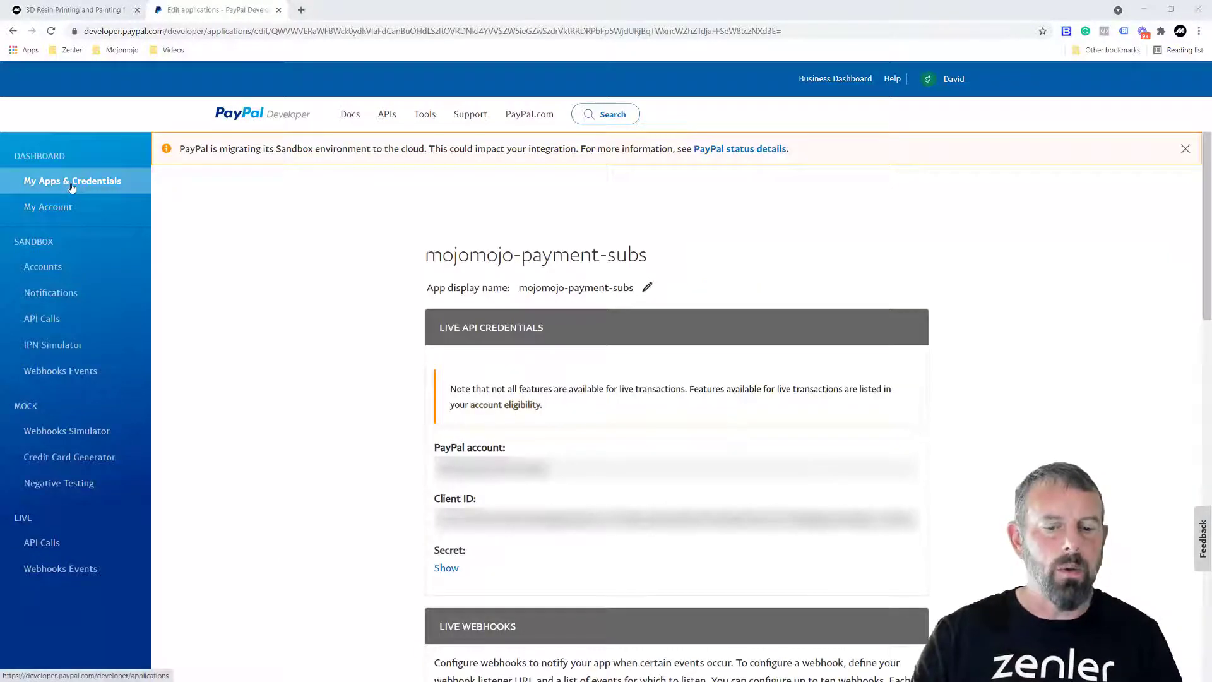
left_click(72, 183)
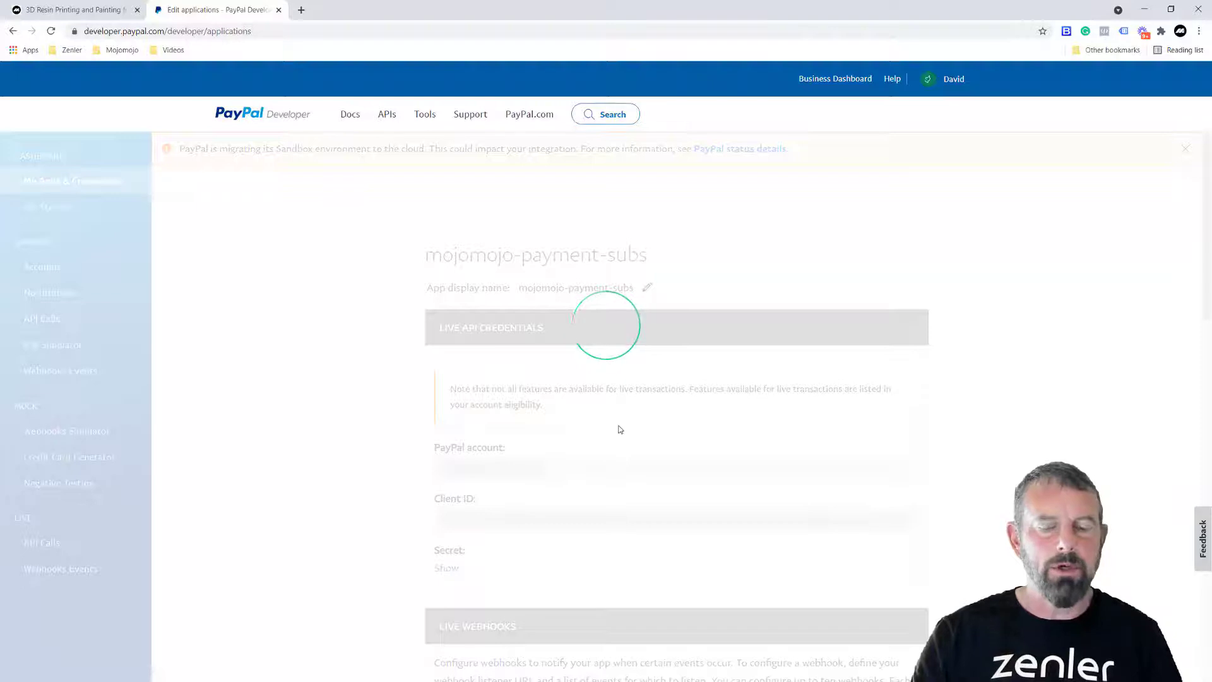
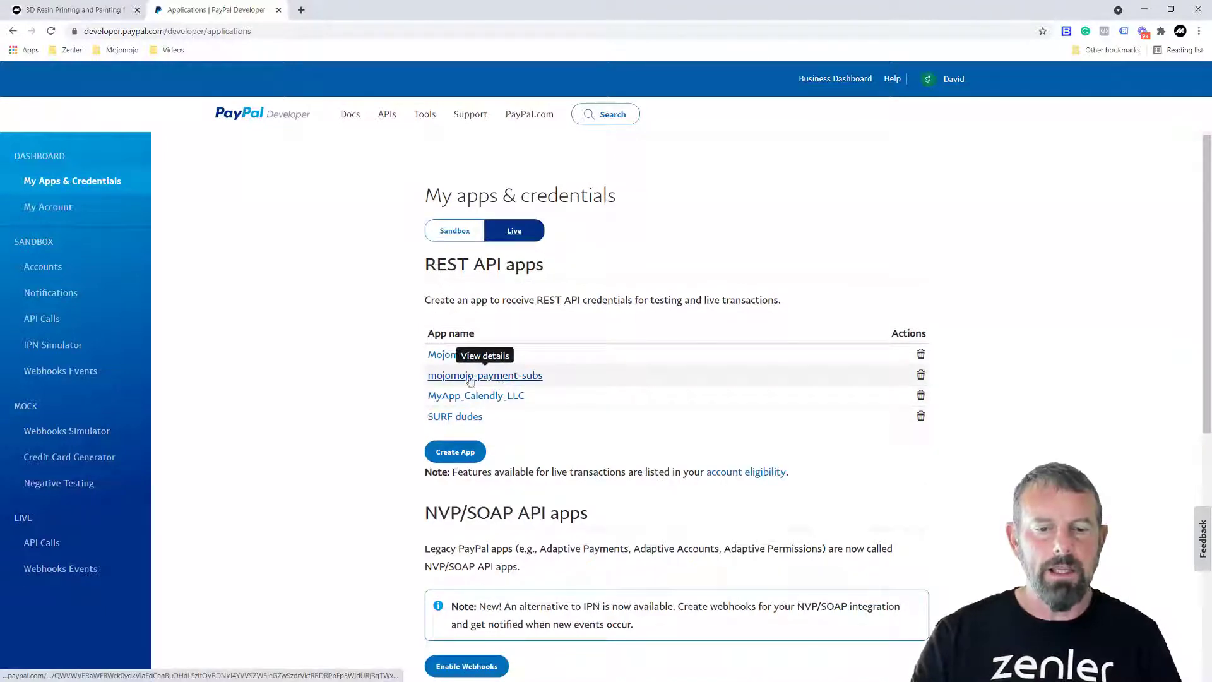
- Open the mojomojo-payment-subs live app's details page
left_click(503, 378)
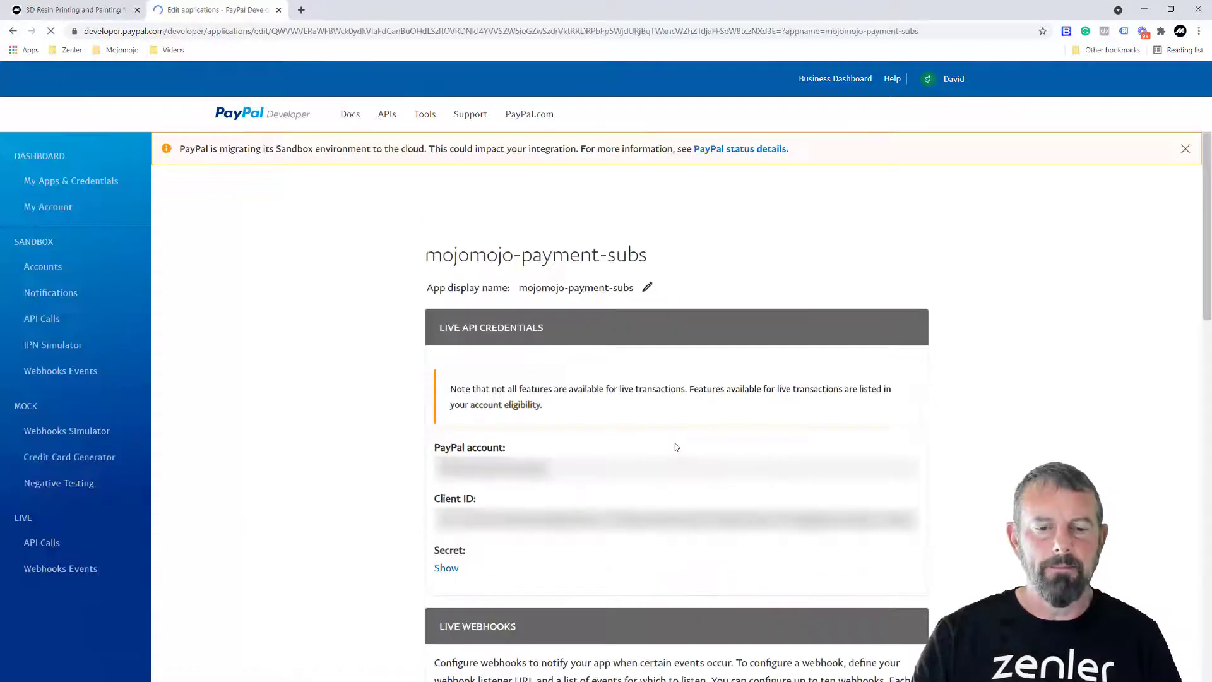
- Start adding a new live webhook to the mojomojo-payment-subs app
scroll(699, 436, "down", 5)
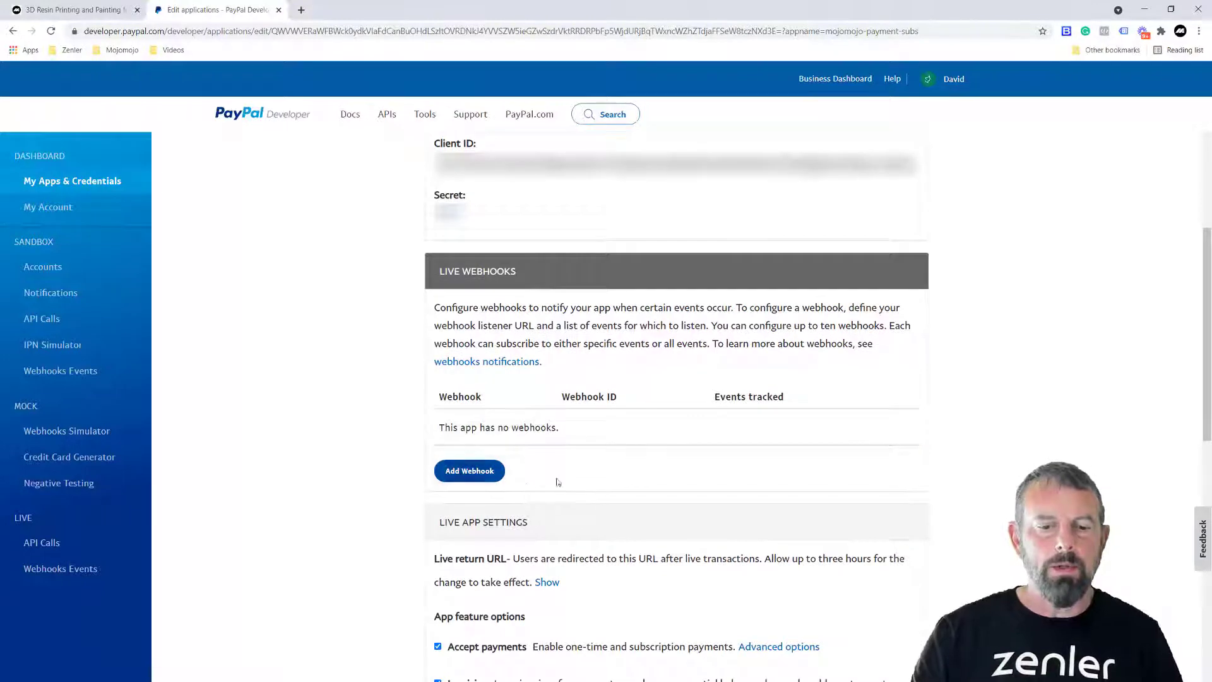
left_click(470, 471)
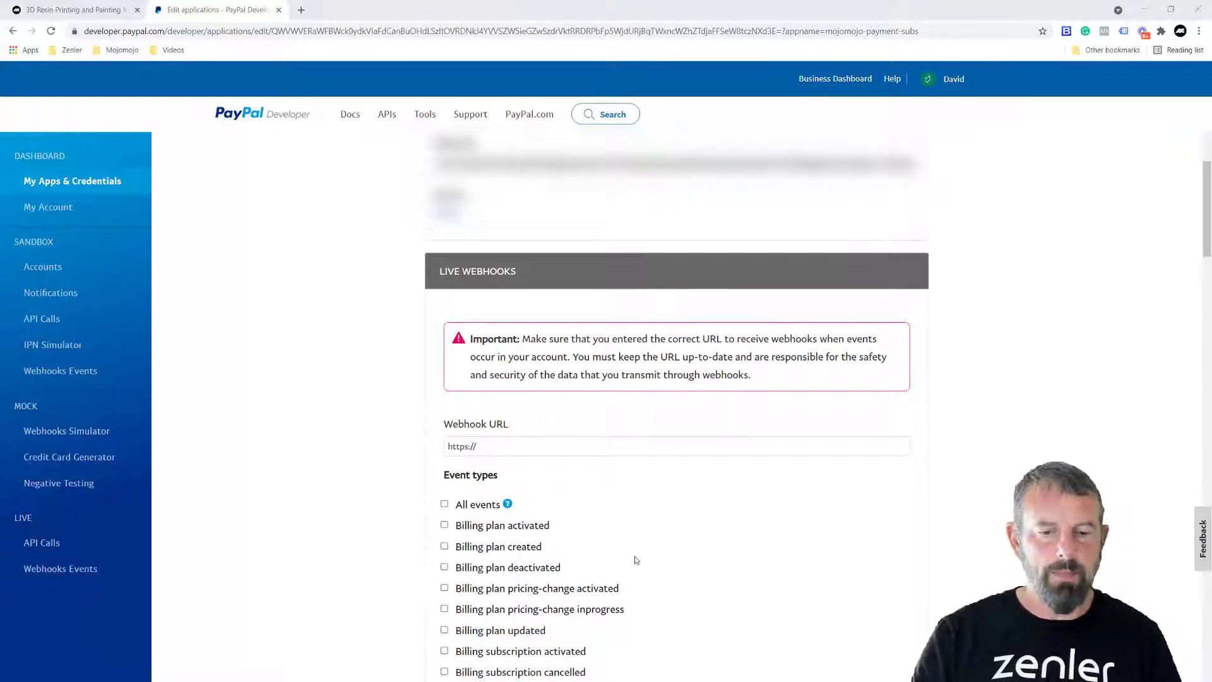
left_click(443, 447)
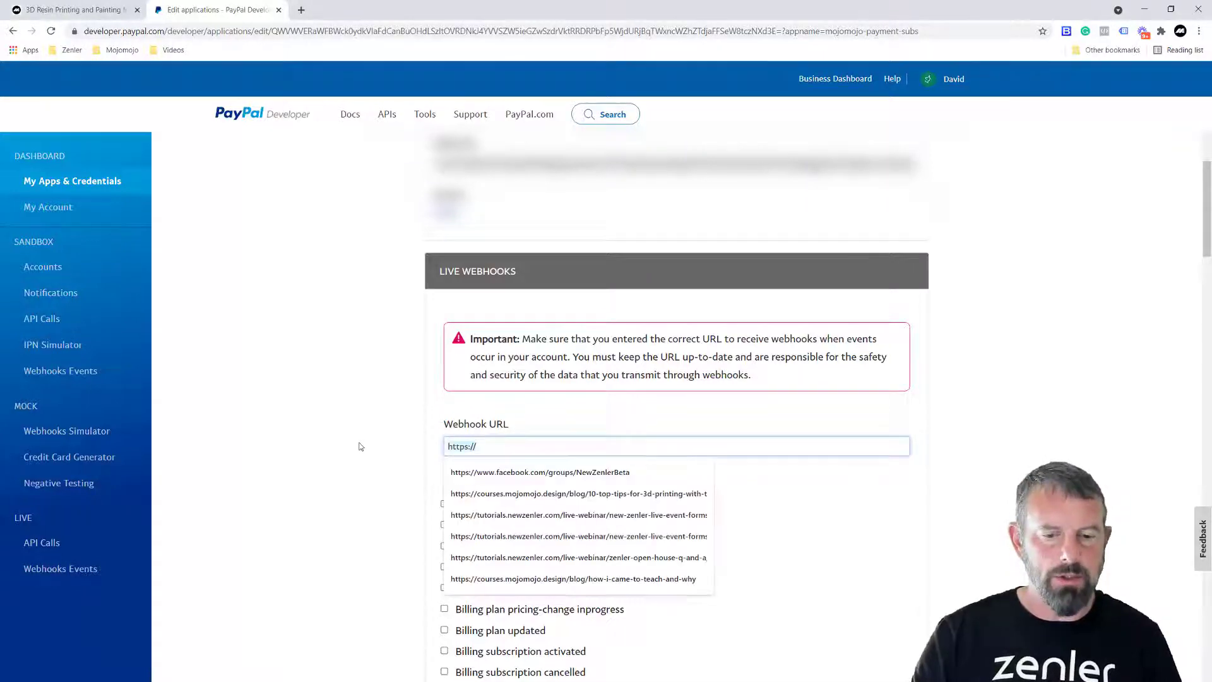
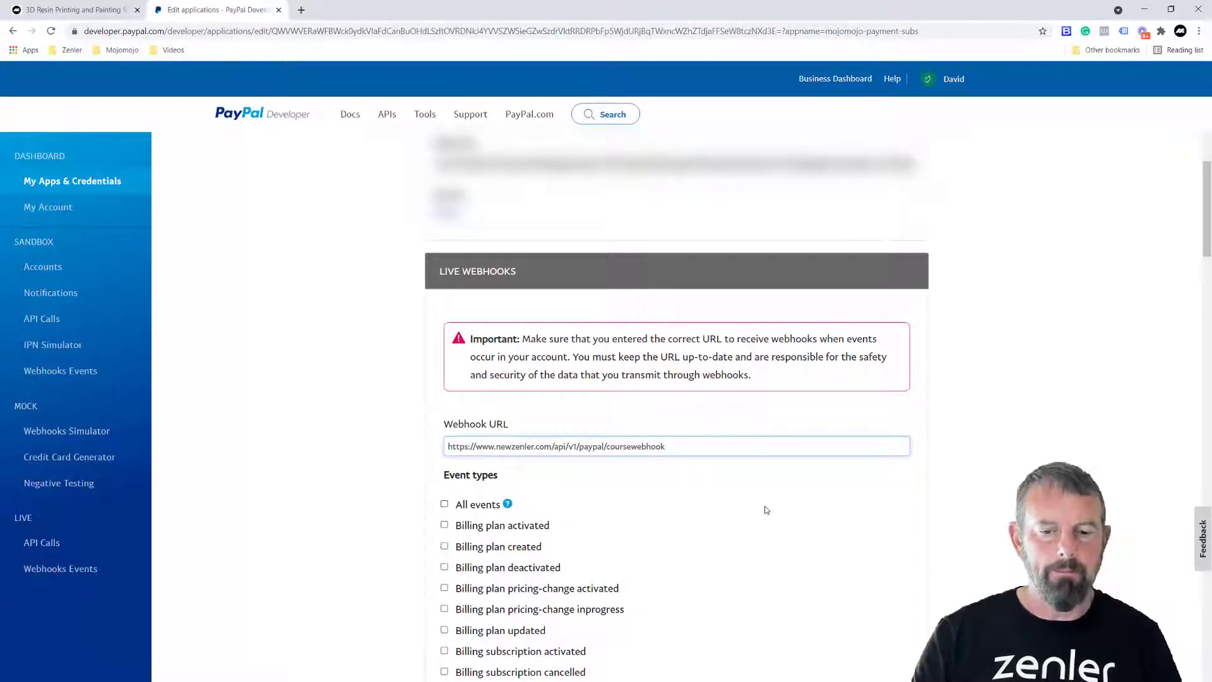
left_click(766, 510)
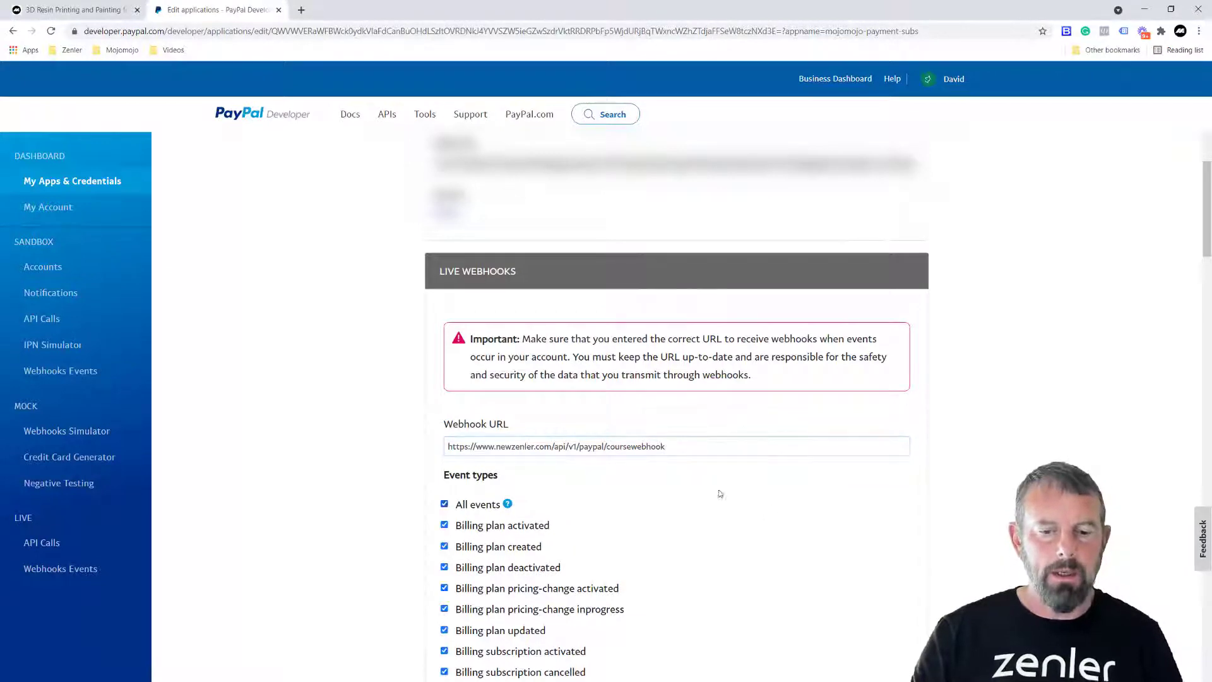
left_click(444, 504)
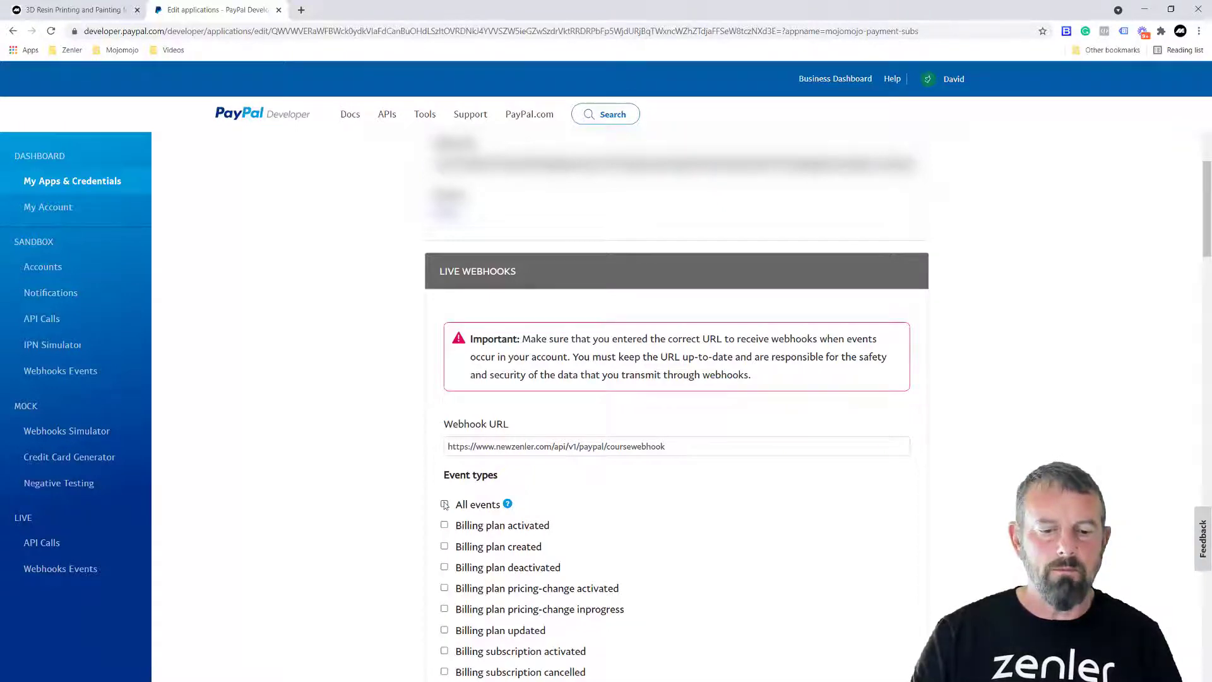
scroll(767, 525, "down", 2)
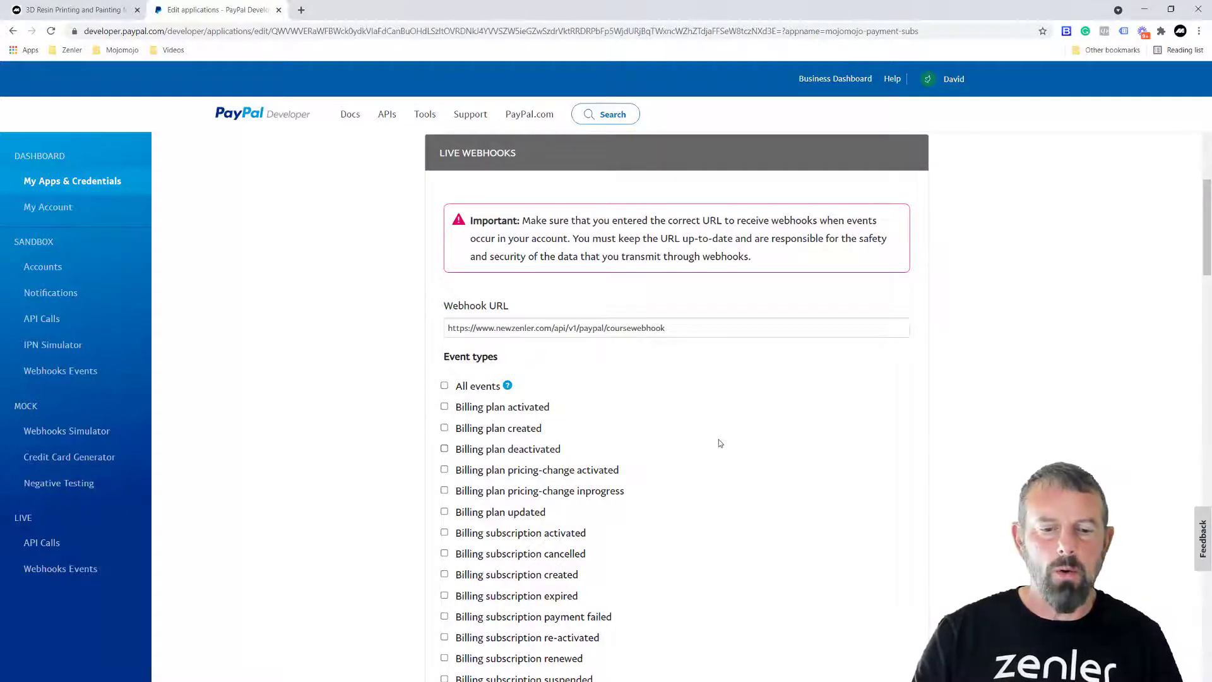
- Tick the Billing subscription expired and Billing subscription cancelled event types
scroll(721, 443, "down", 3)
scroll(720, 443, "down", 18)
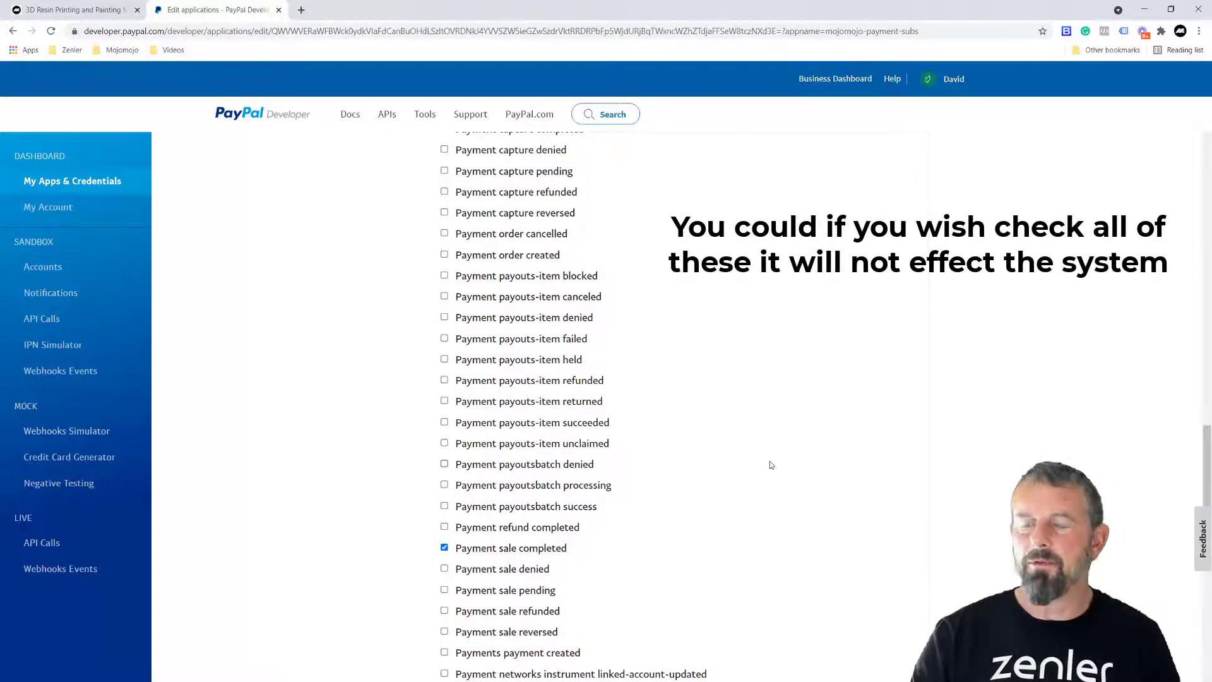
scroll(782, 459, "up", 20)
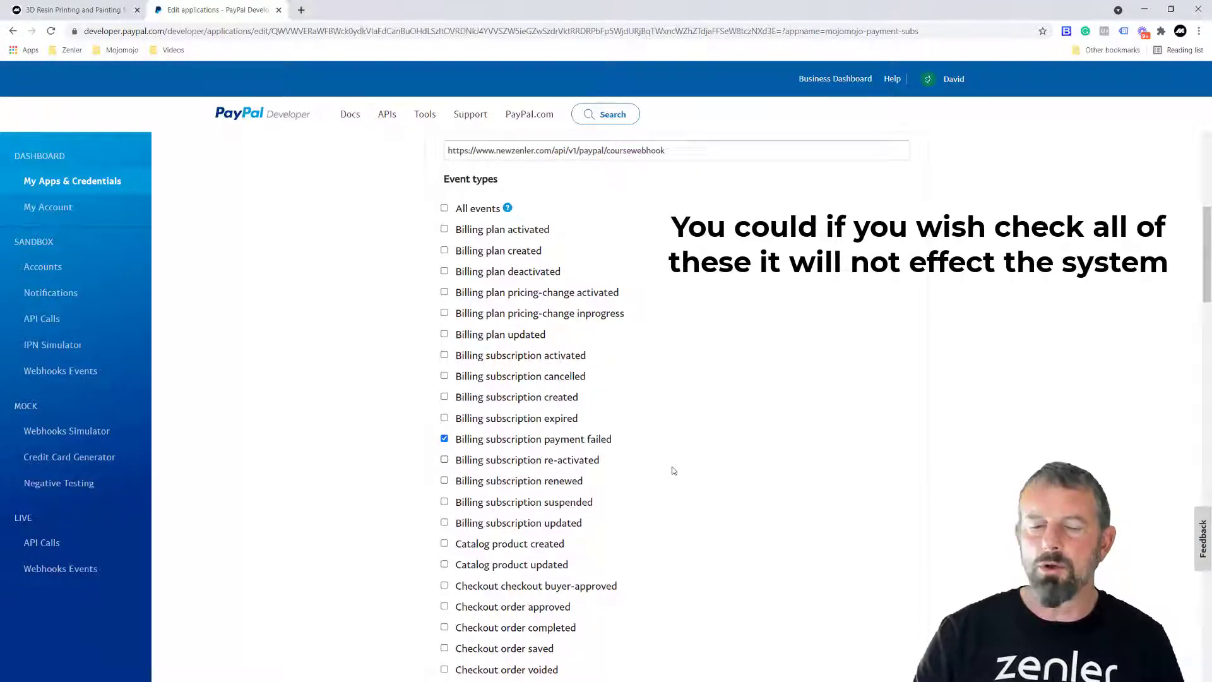
left_click(525, 418)
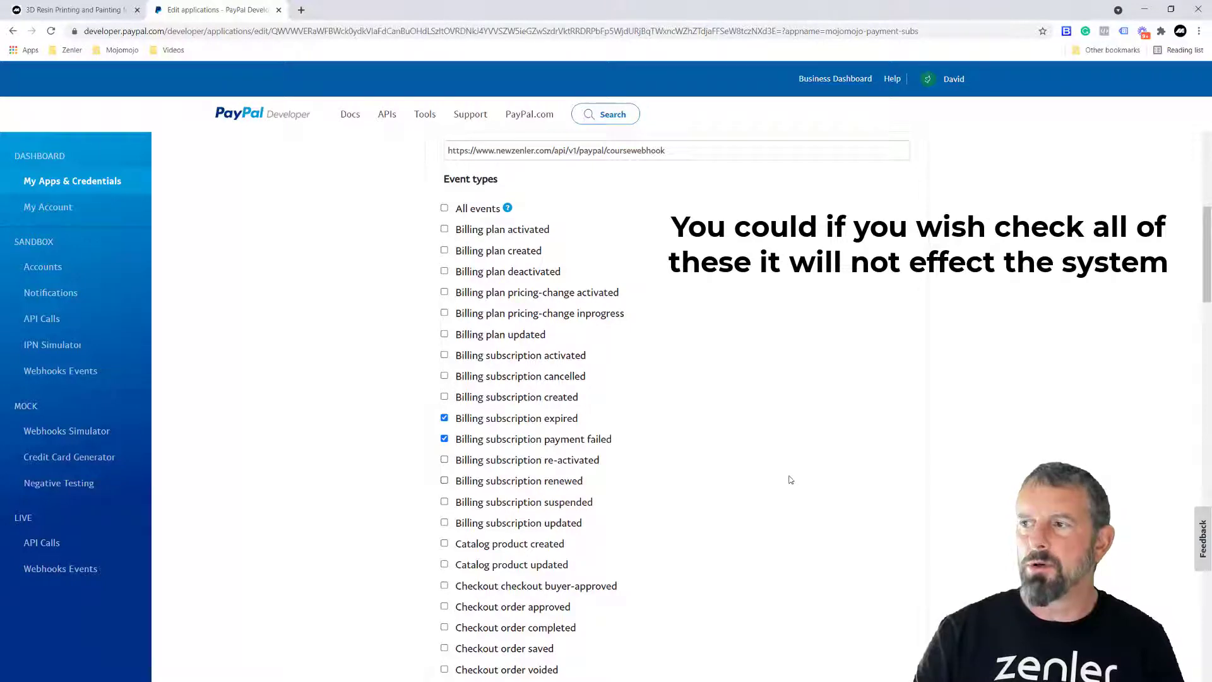
left_click(444, 376)
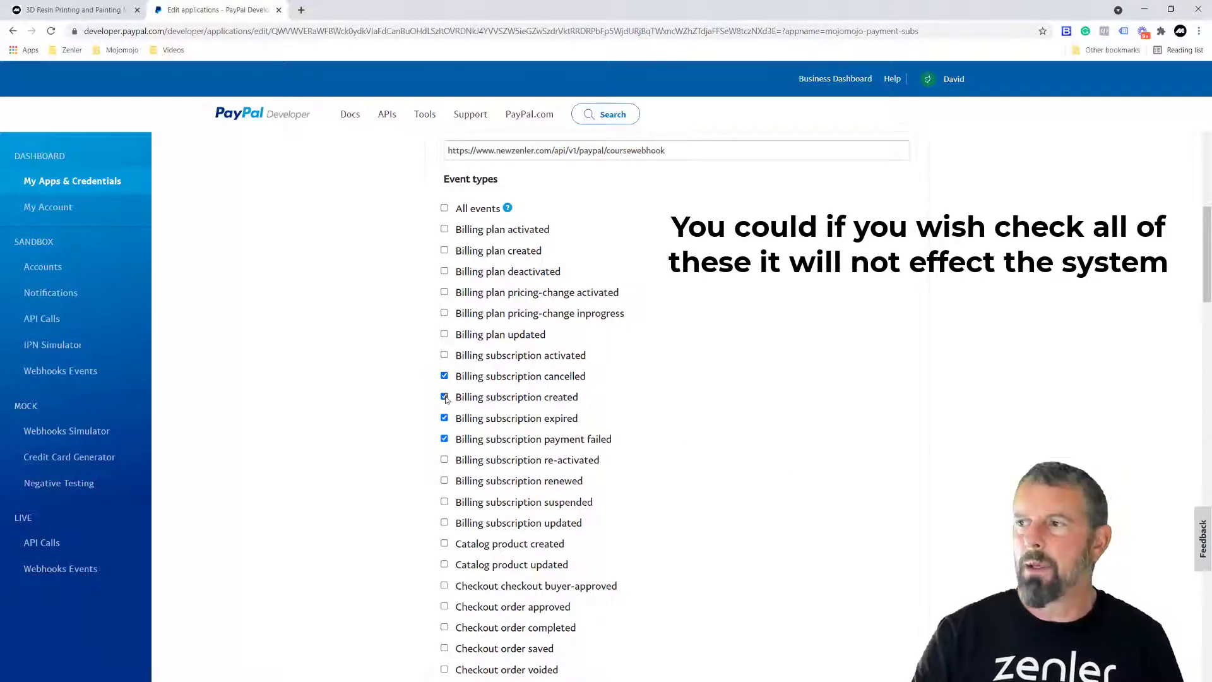
scroll(744, 573, "down", 6)
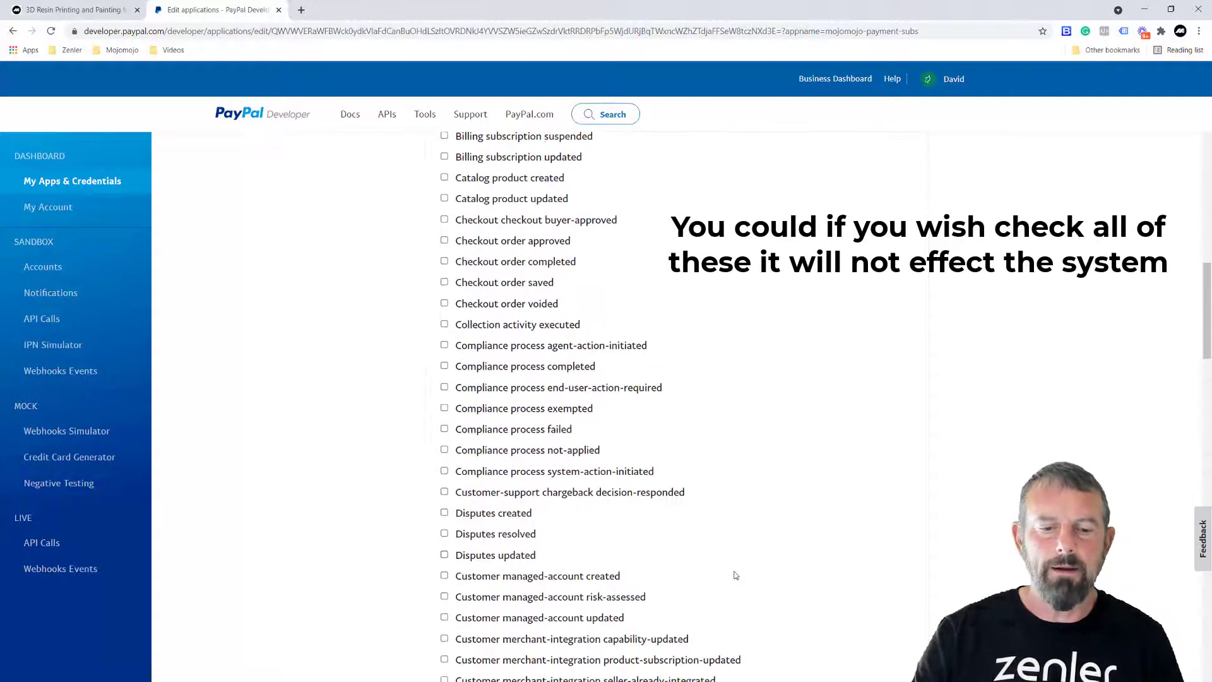
scroll(734, 574, "down", 15)
scroll(734, 573, "up", 3)
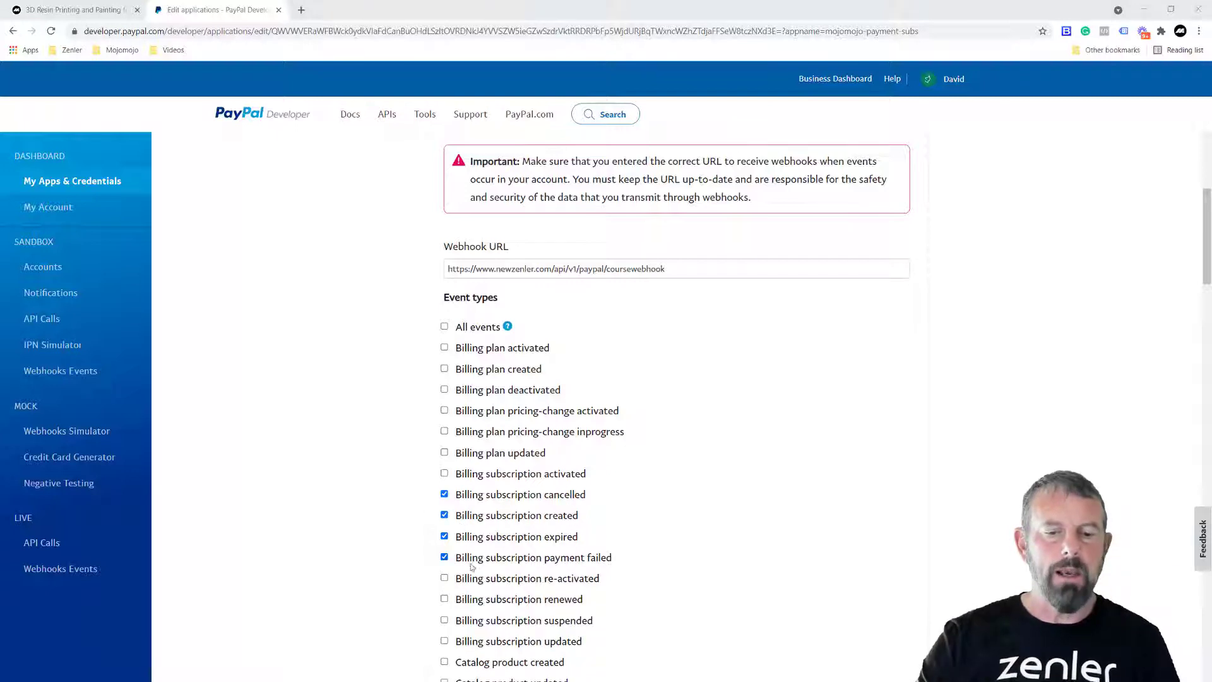
- Save the webhook after confirming Payment refund completed and Payment sale refunded are ticked
scroll(718, 534, "down", 1)
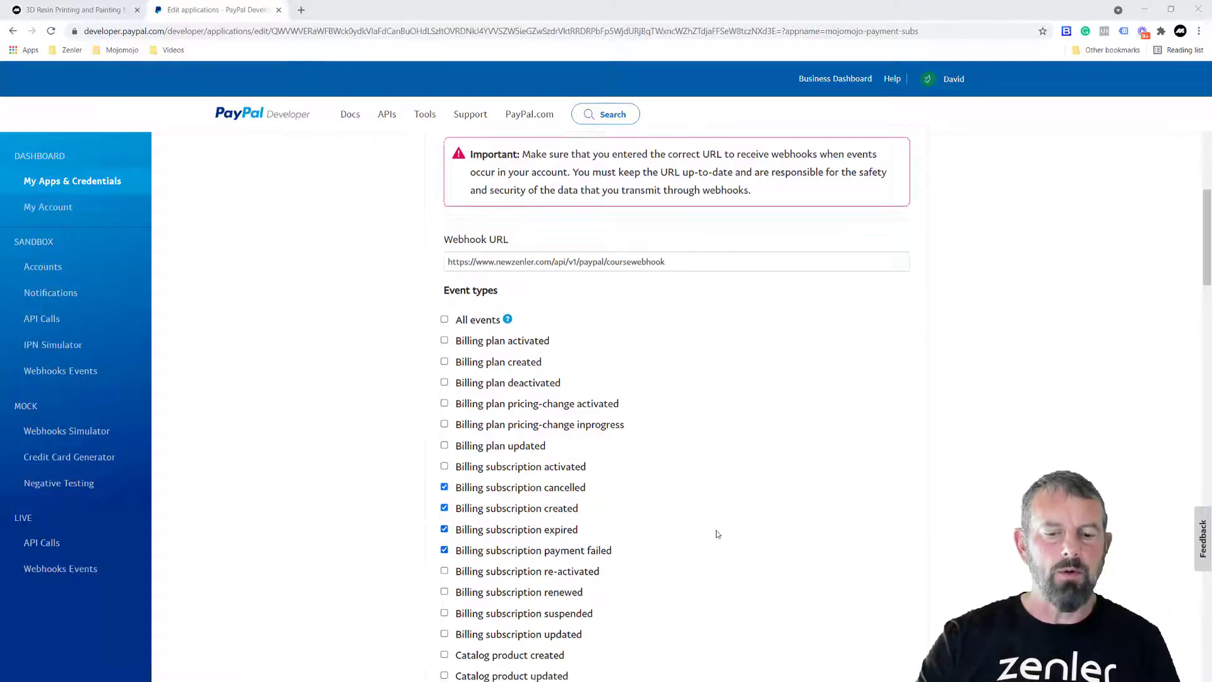
scroll(717, 534, "down", 20)
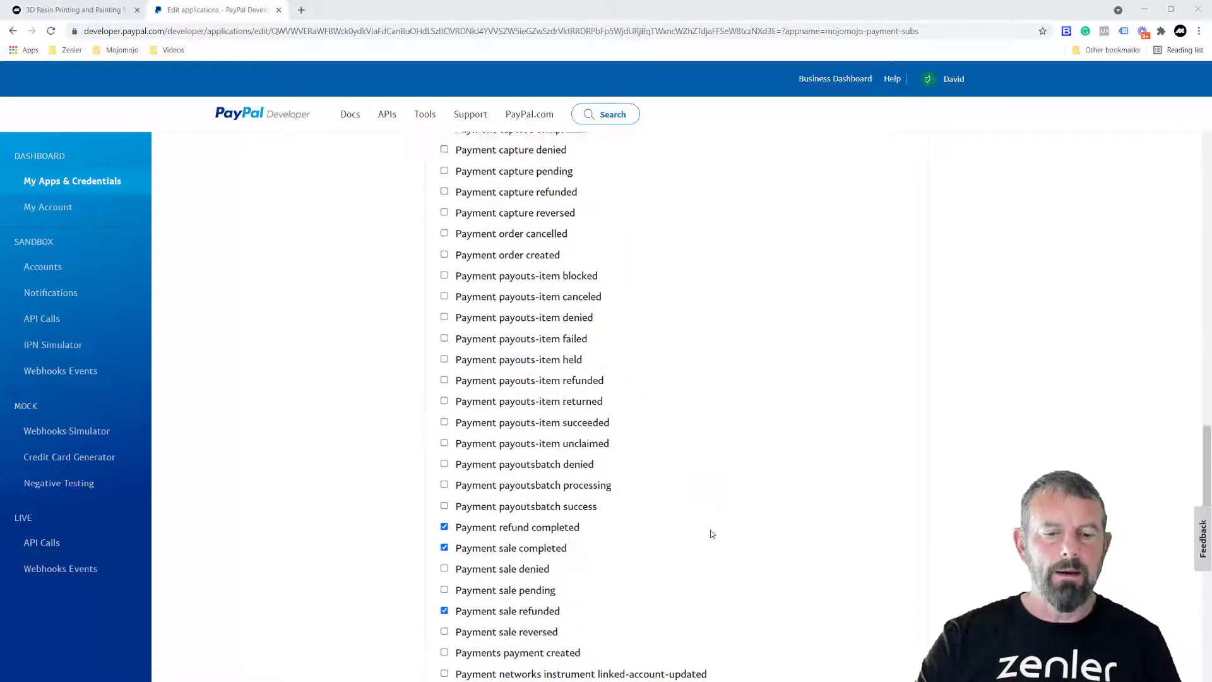
scroll(711, 534, "down", 3)
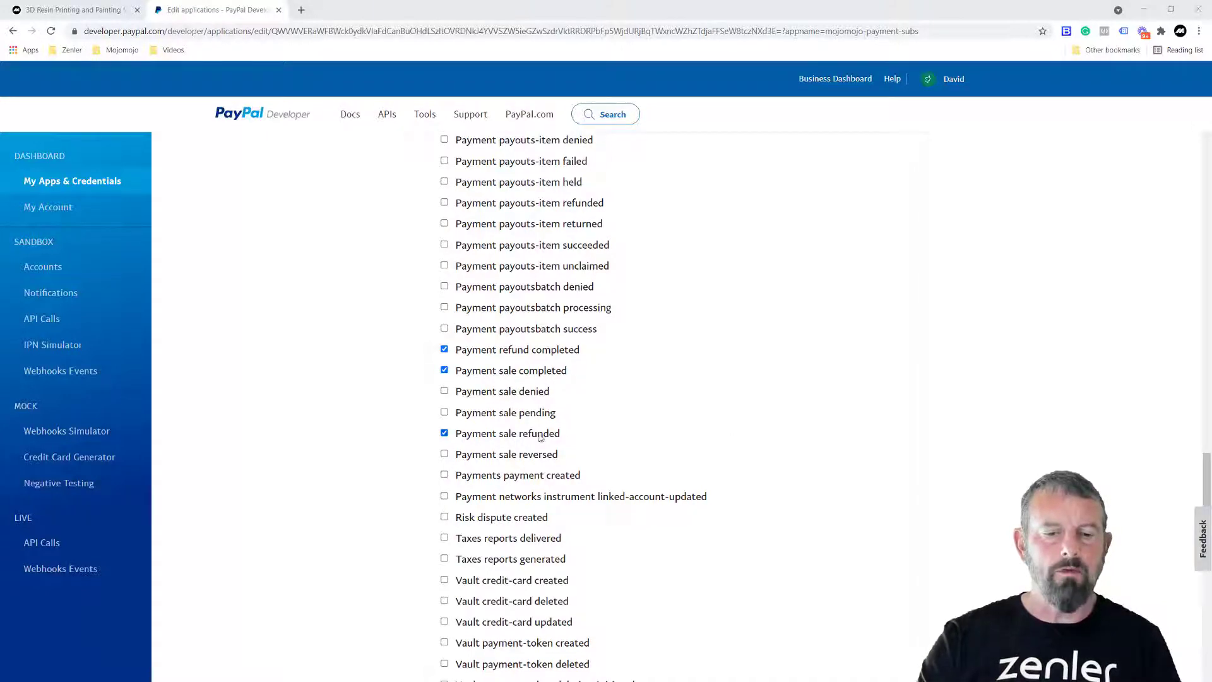
scroll(811, 465, "down", 5)
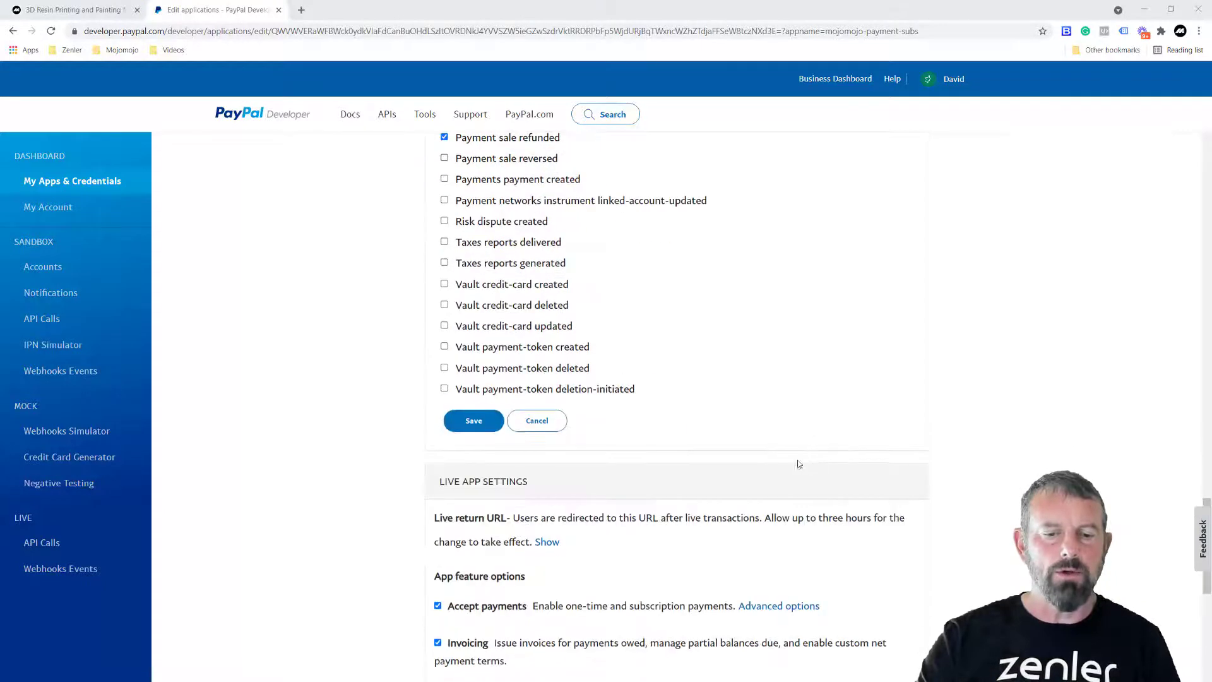
left_click(473, 422)
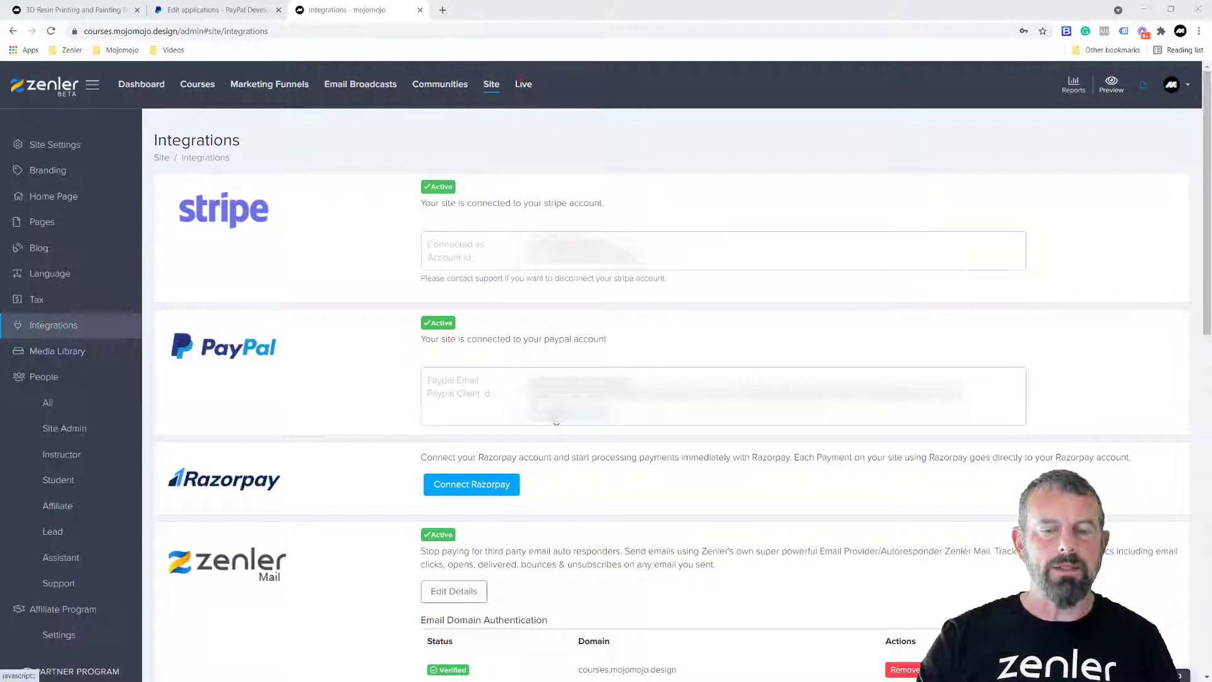
- Open Zenler's PayPal integration details, then return to the app's live credentials
left_click(556, 422)
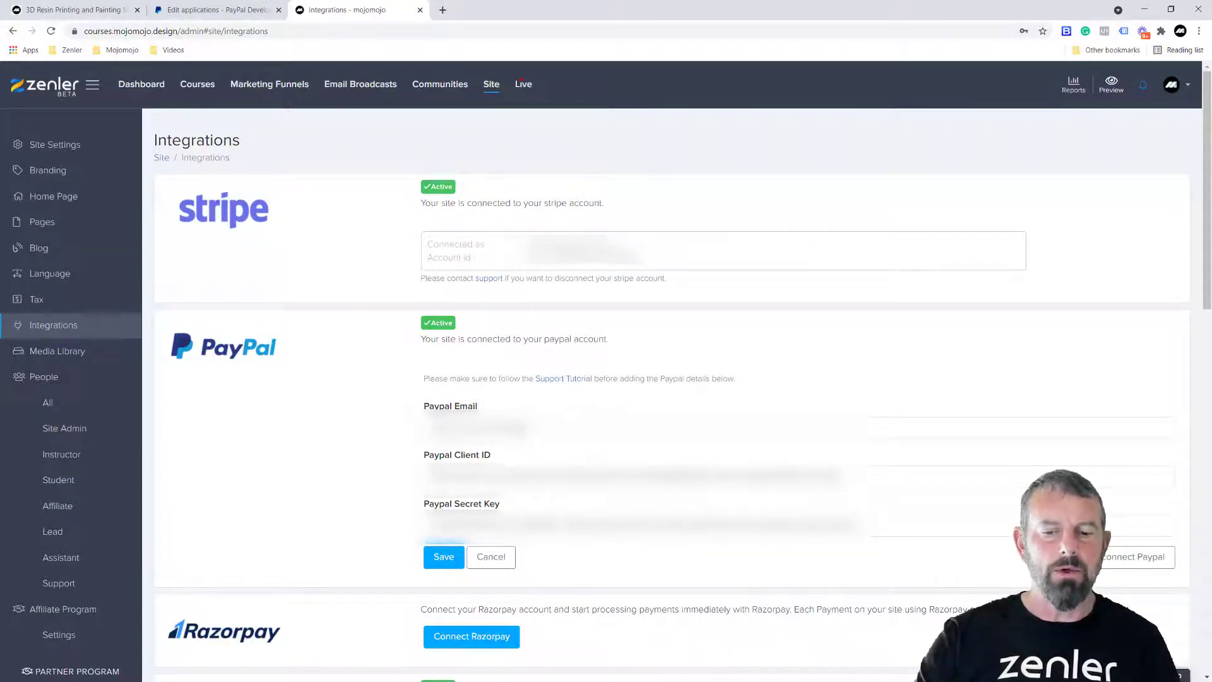
left_click(202, 10)
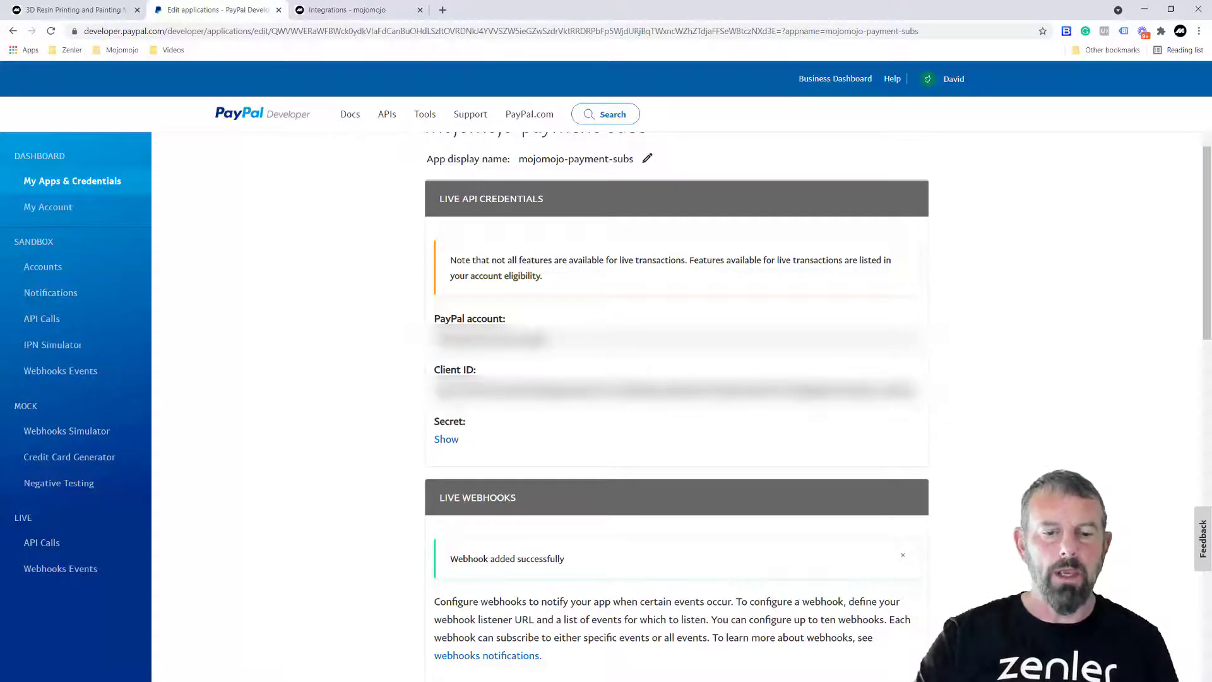
- Copy the live Client ID into Zenler's Paypal Client ID field
double_click(676, 391)
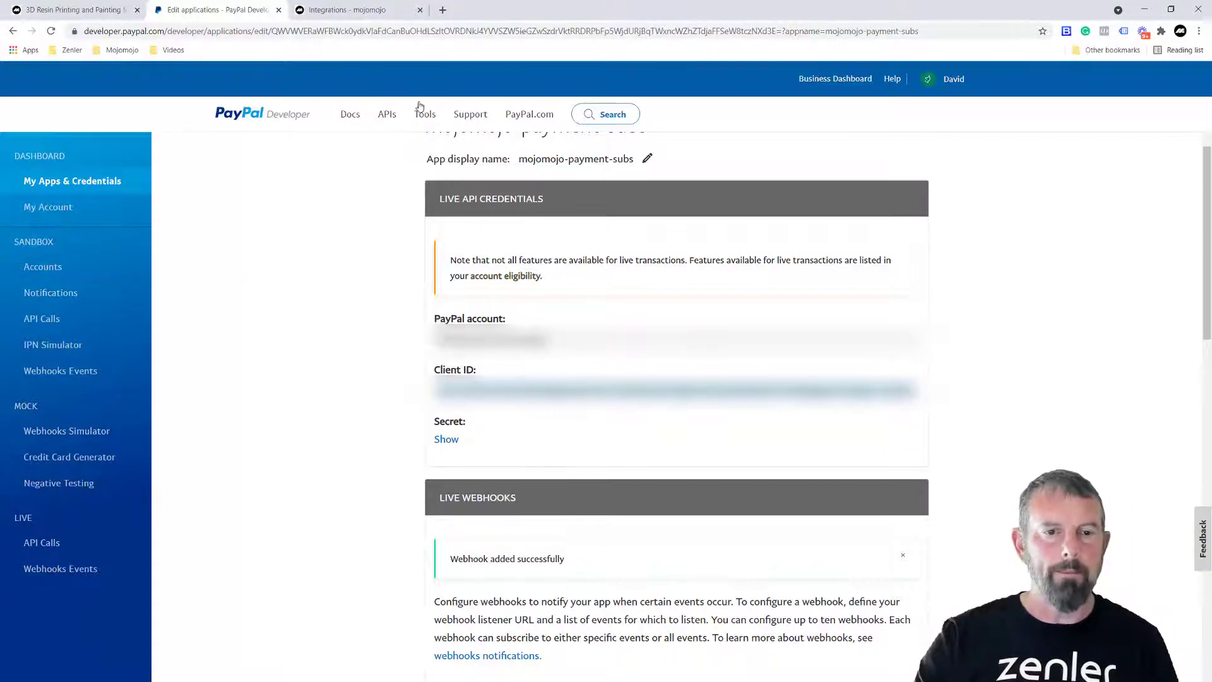
left_click(343, 12)
left_click_drag(840, 475, 426, 475)
key("ctrl+v")
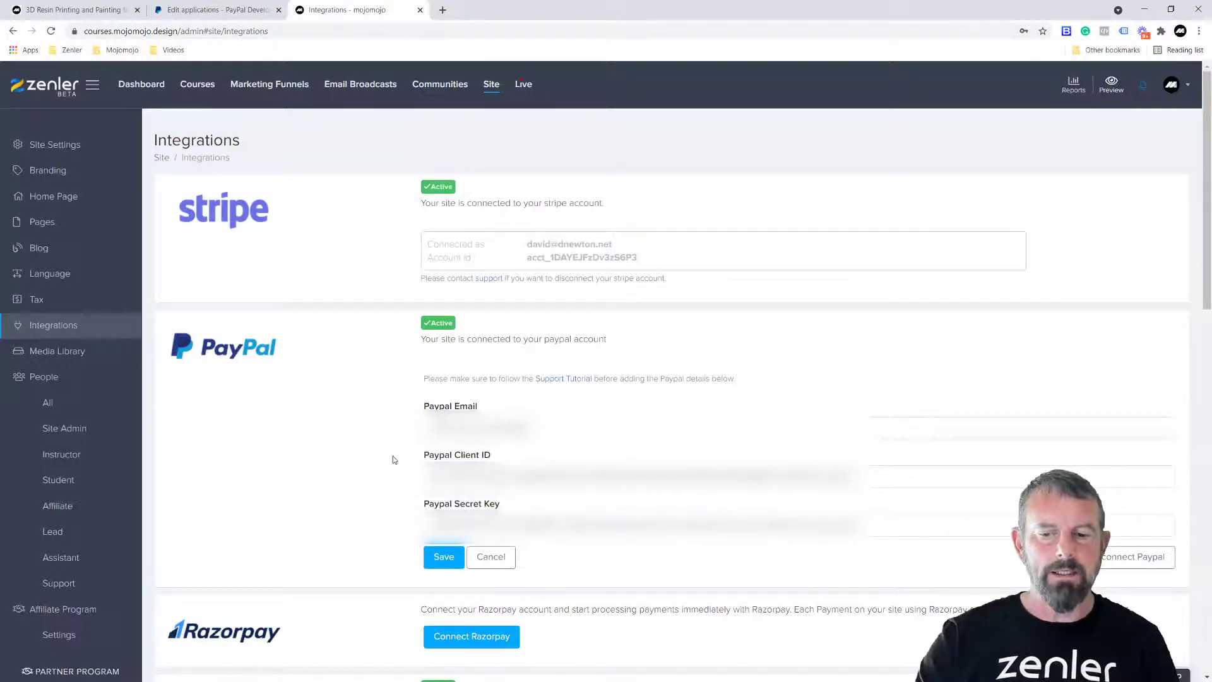
- Reveal and copy the live app's client secret
left_click(214, 9)
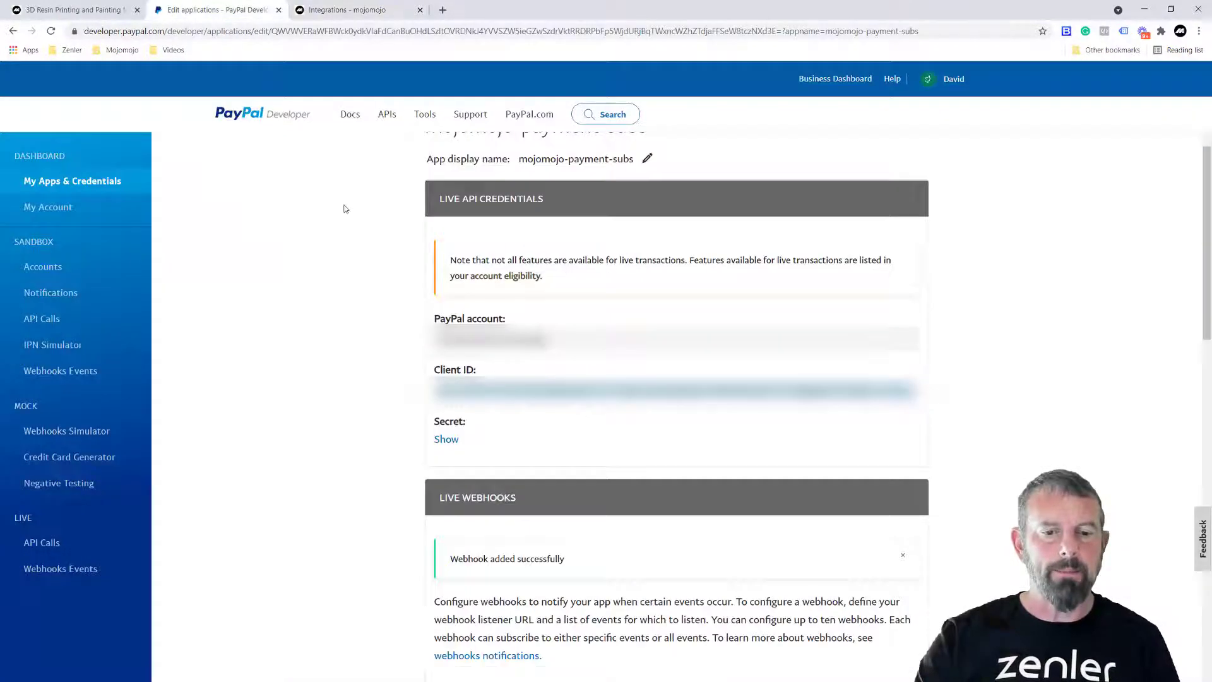
left_click(446, 440)
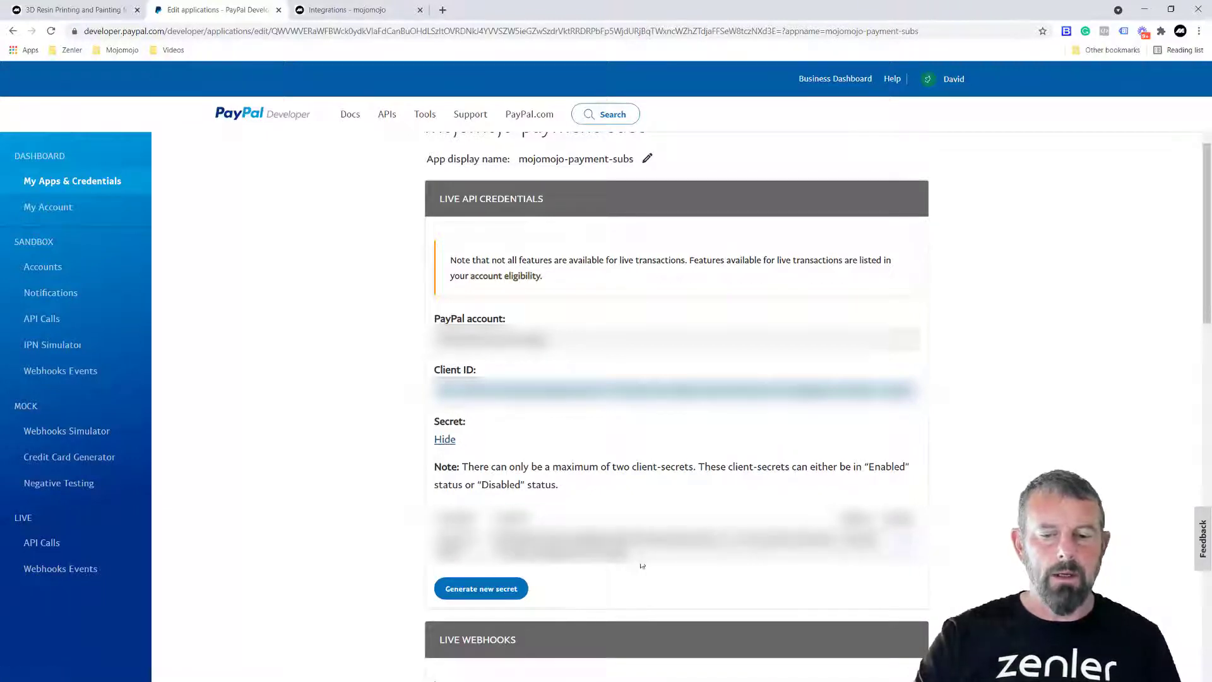
double_click(632, 541)
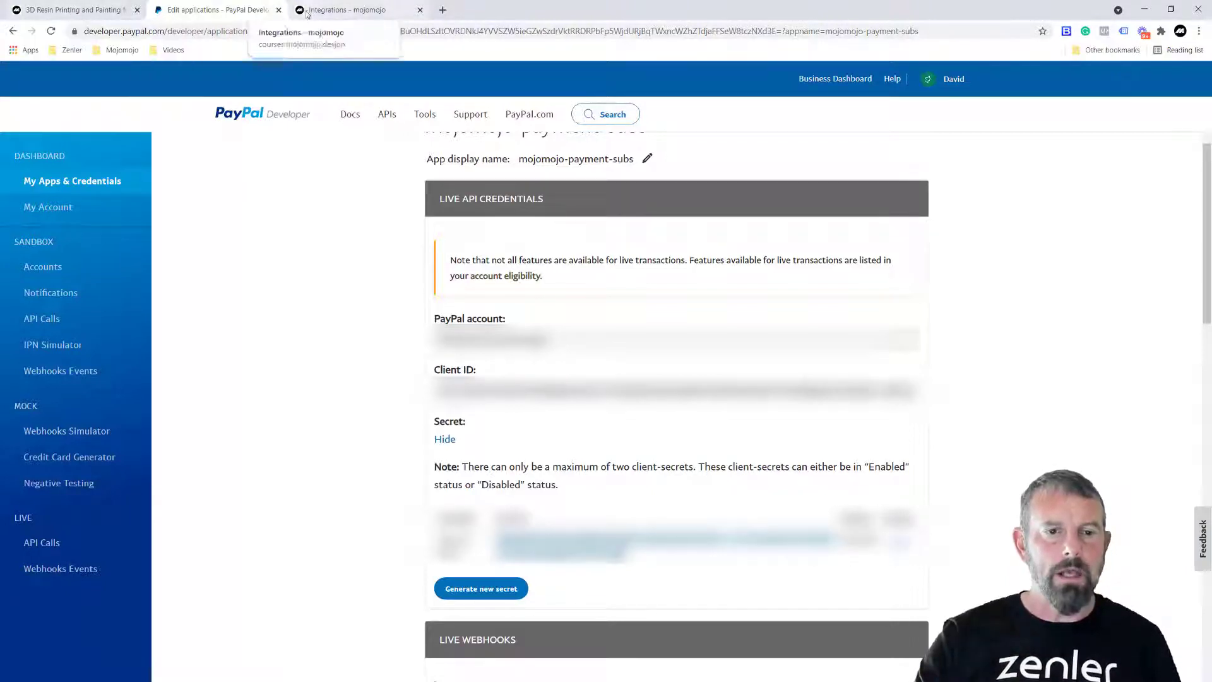
left_click(349, 13)
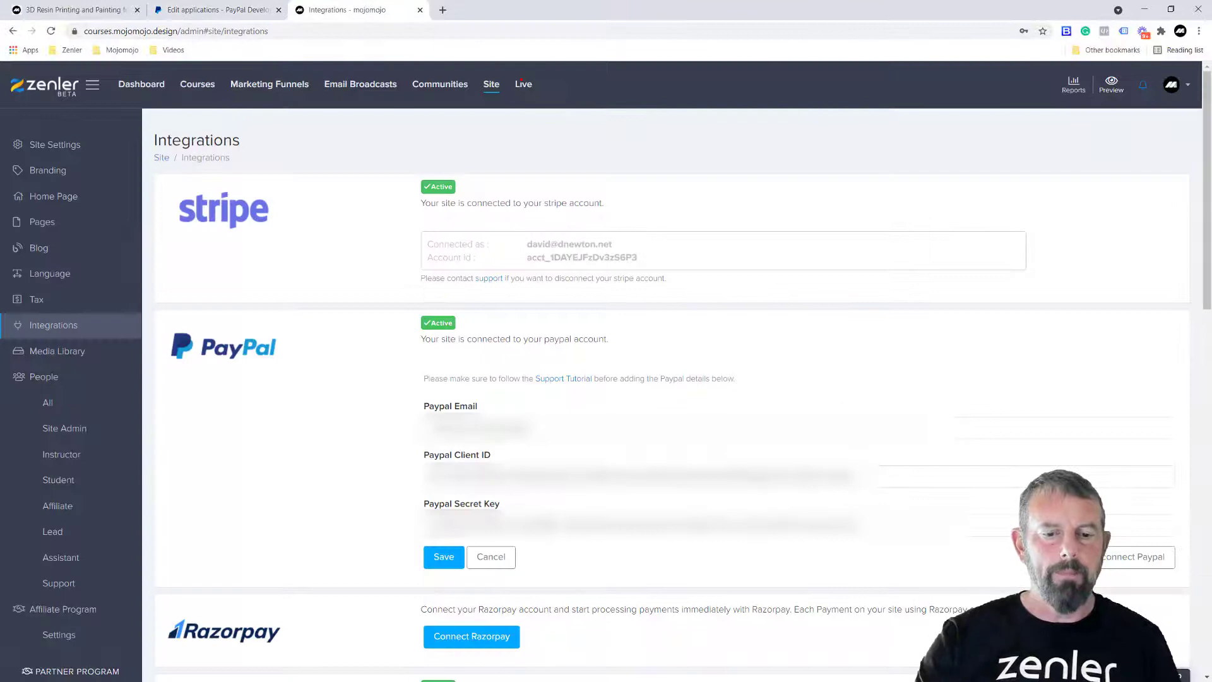
- Paste the live secret over Zenler's Paypal Secret Key and save the PayPal settings
key("ctrl+a")
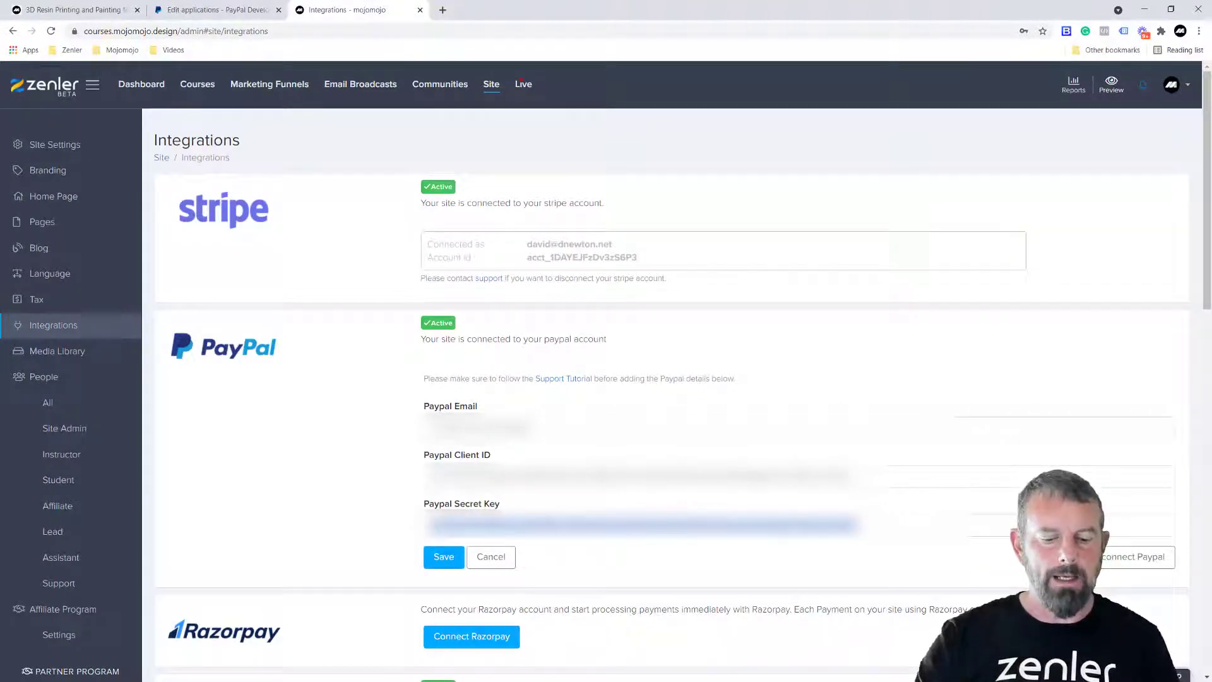
key("ctrl+v")
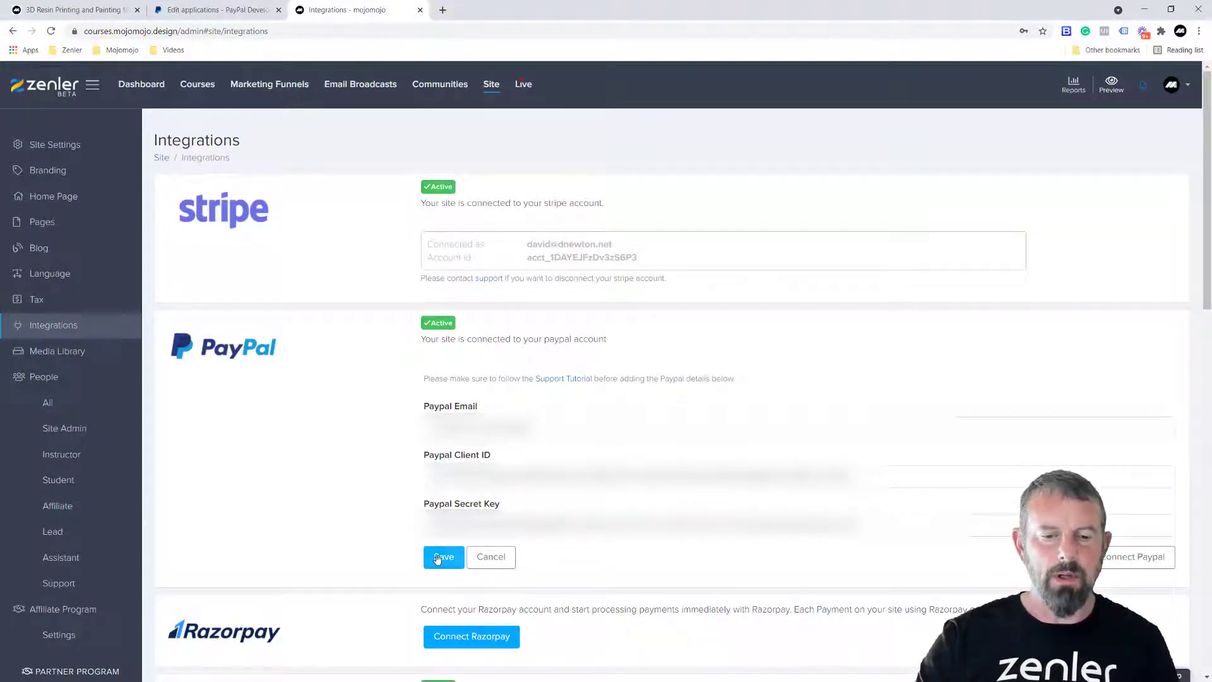
left_click(441, 558)
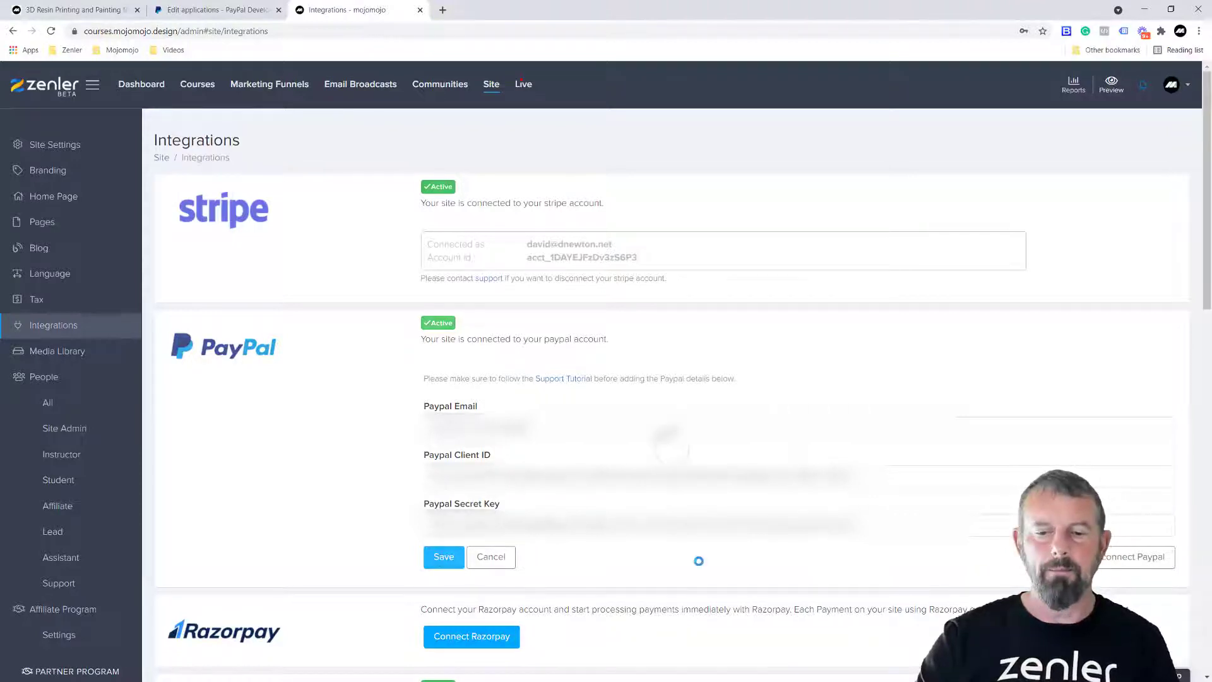
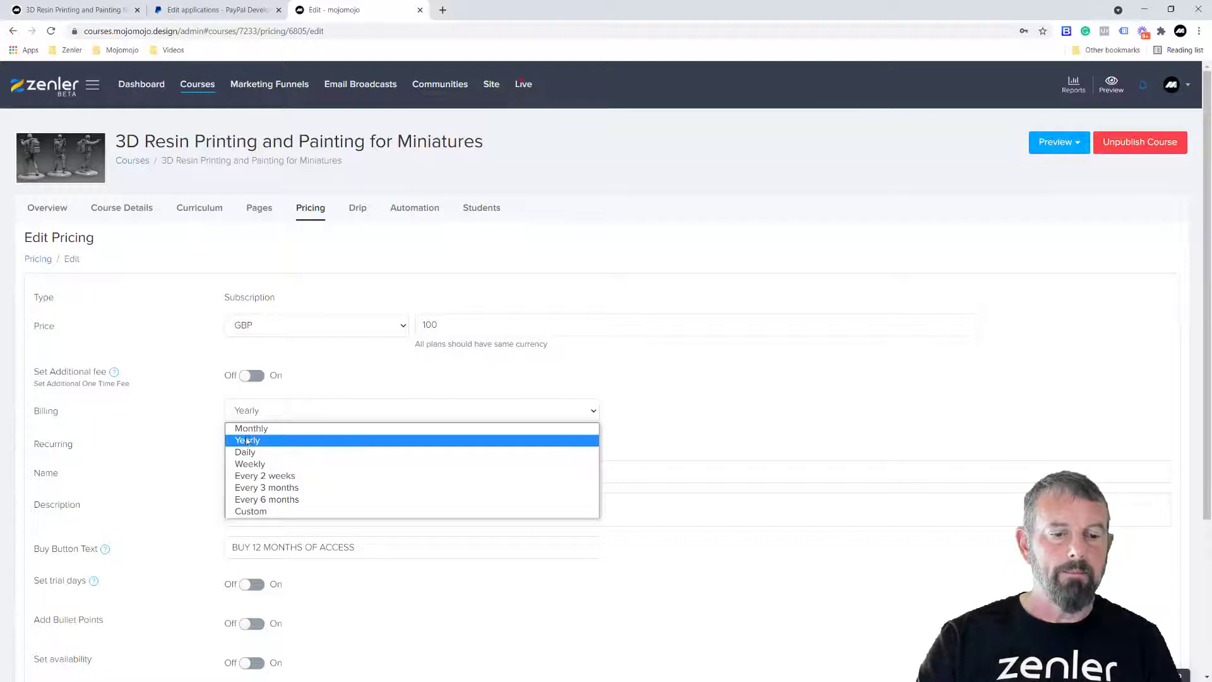
- Rename the Yearly plan to 'Our Annual Subscription' and save it
left_click(261, 415)
left_click(280, 473)
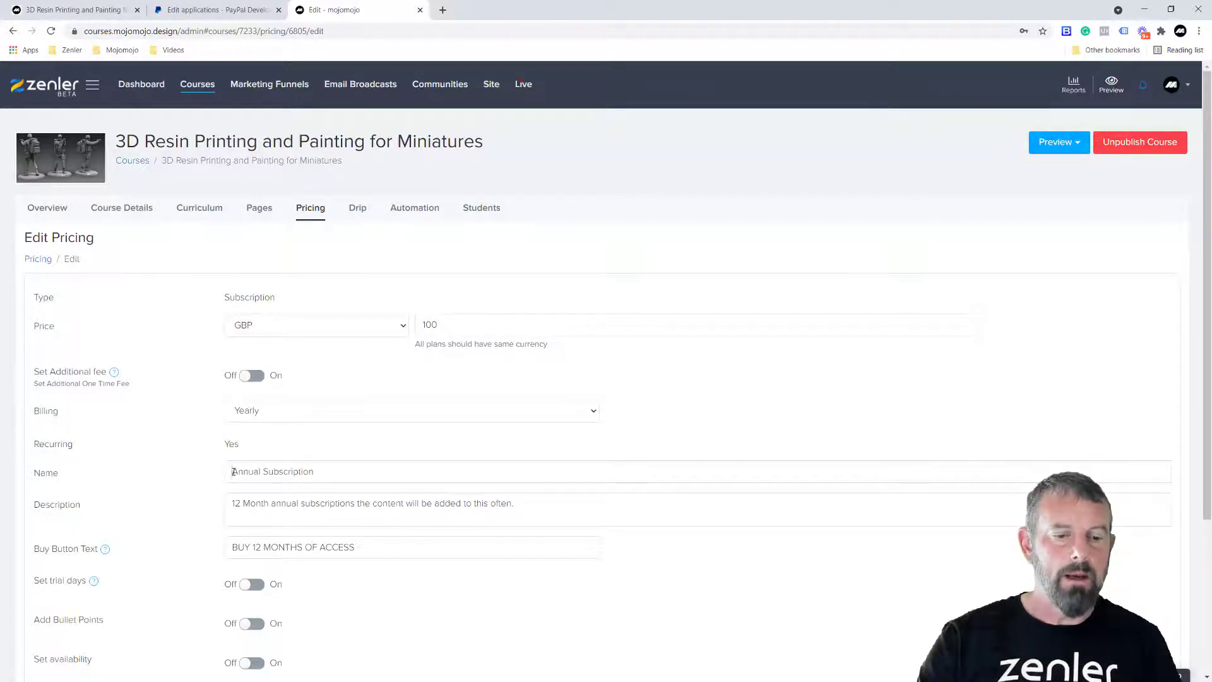
type("Our")
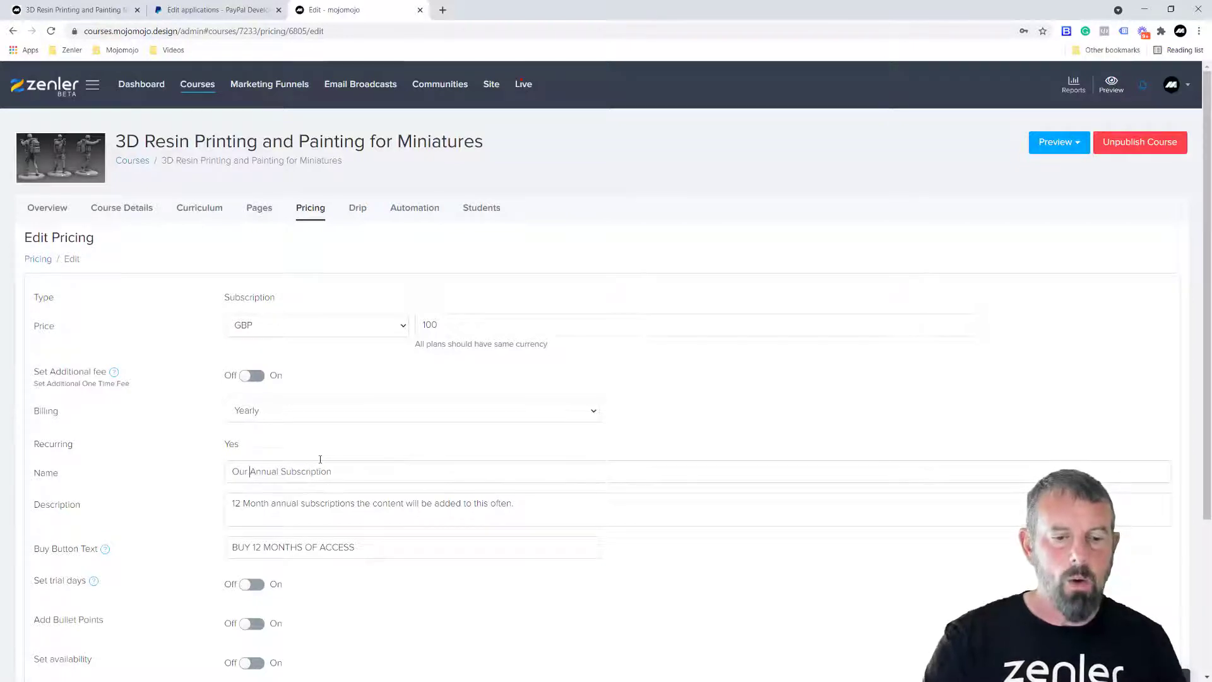
scroll(754, 559, "down", 3)
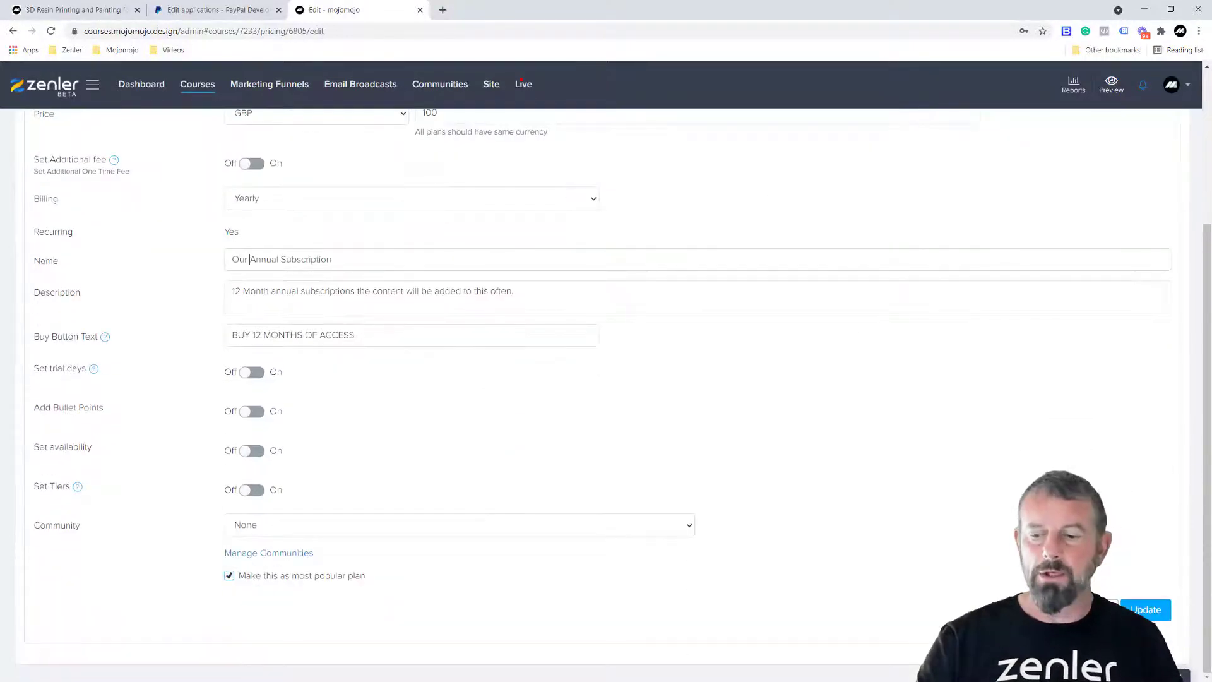
left_click(1146, 609)
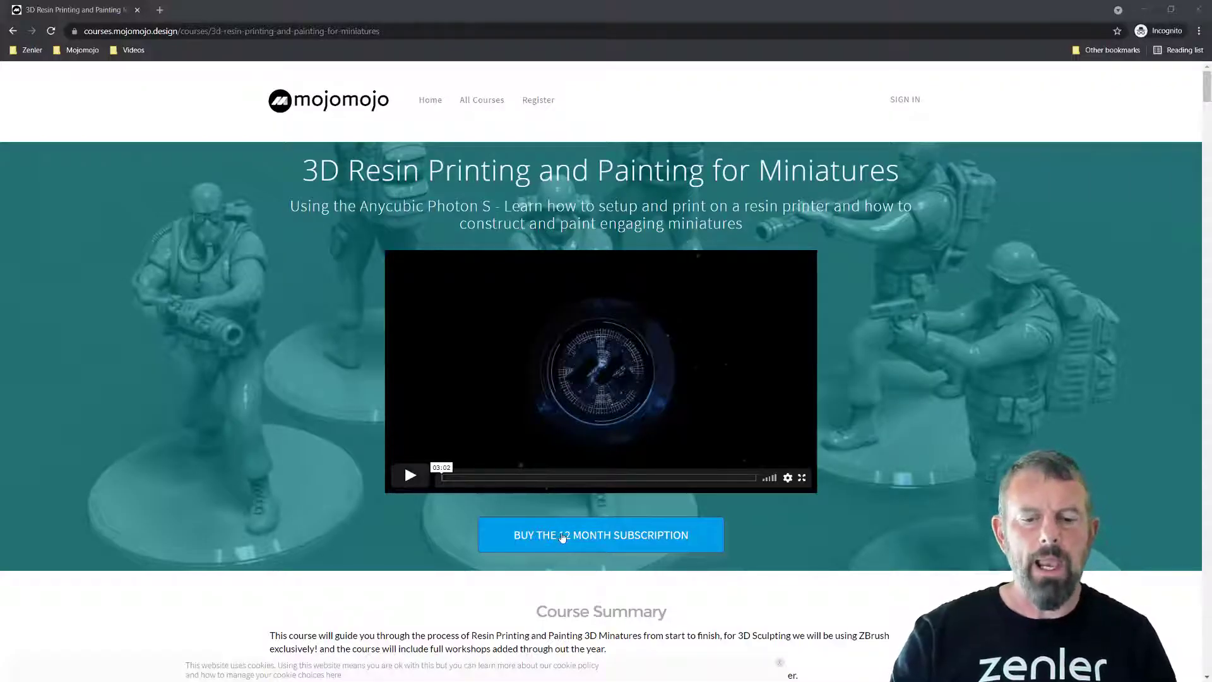
- Check out the 12 month subscription at £100/year and choose to pay with PayPal
left_click(563, 537)
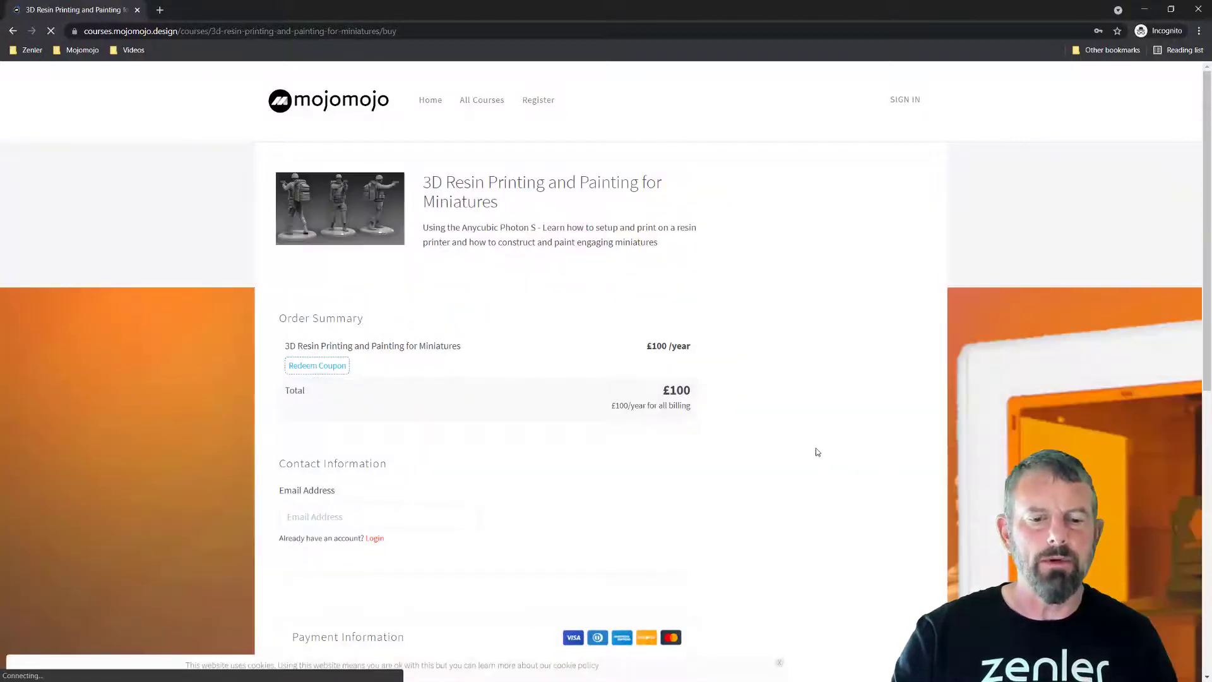
scroll(815, 448, "down", 6)
scroll(815, 451, "down", 2)
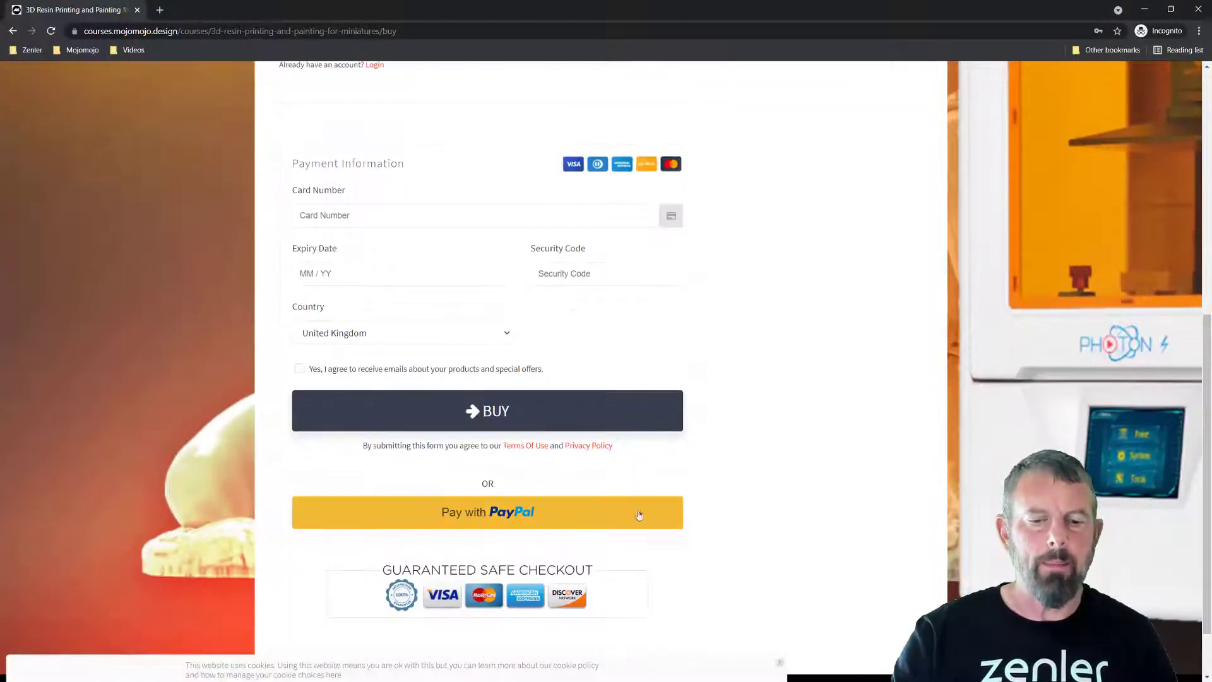
scroll(638, 505, "up", 6)
scroll(783, 417, "up", 1)
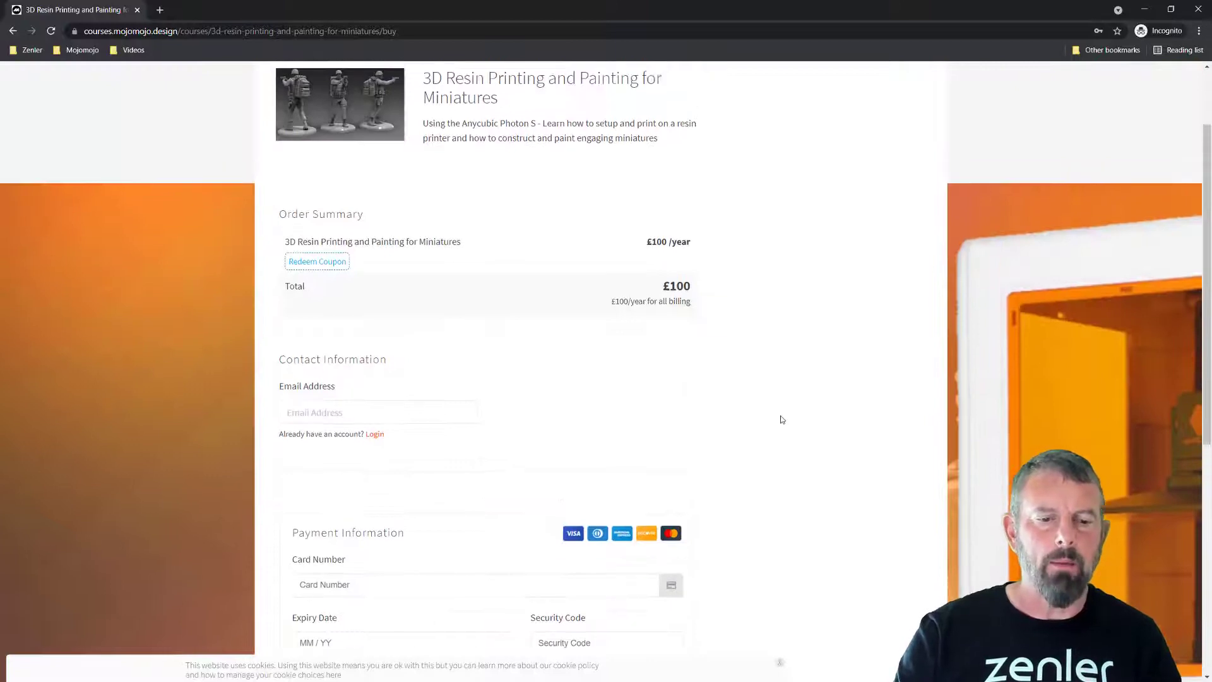
scroll(766, 415, "down", 2)
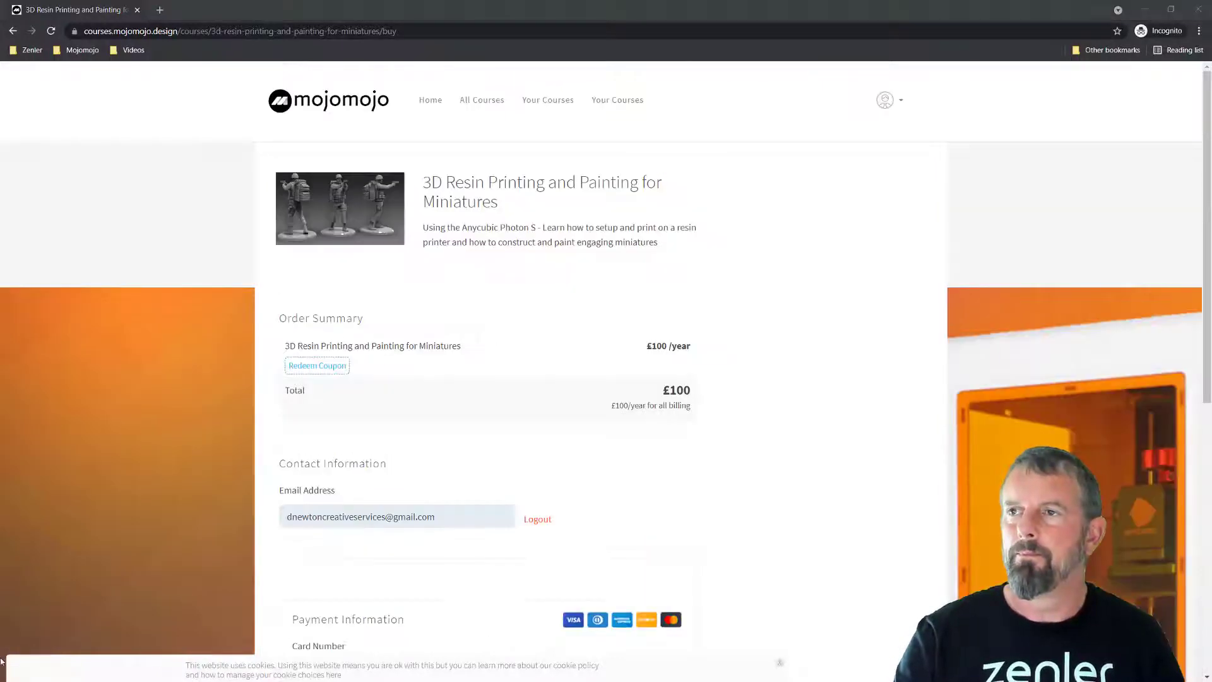
scroll(698, 470, "down", 7)
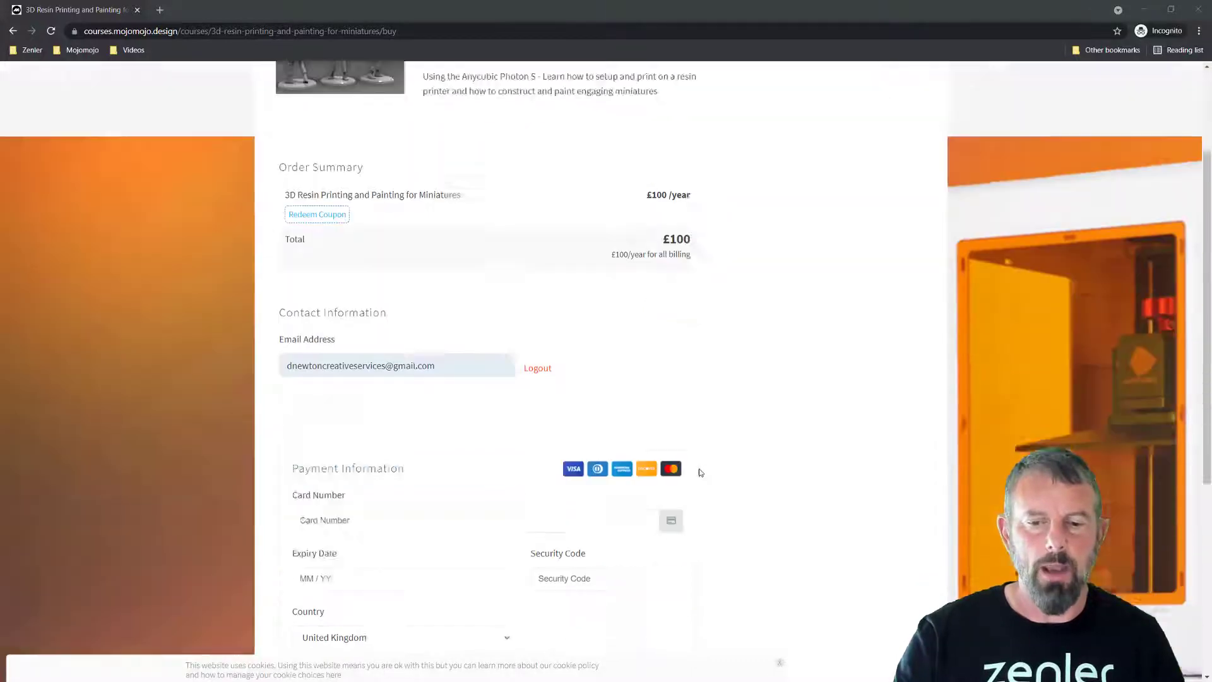
left_click(455, 485)
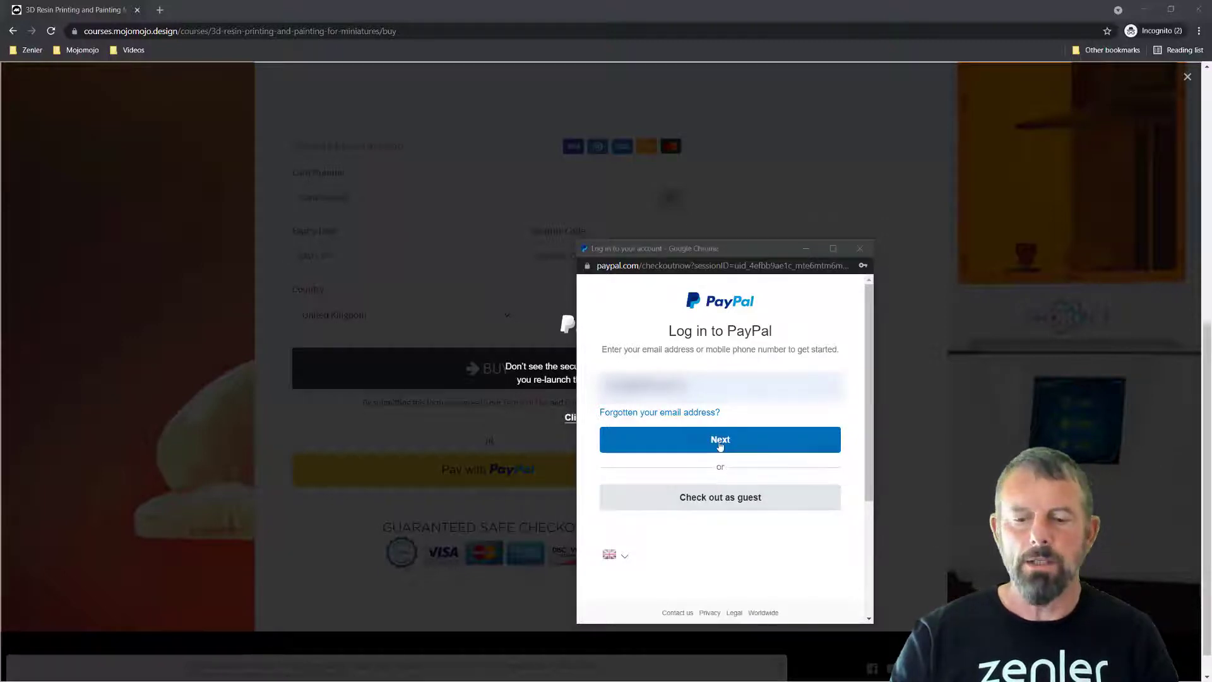
- Attempt the PayPal test login and close the window at Authentication required
left_click(719, 442)
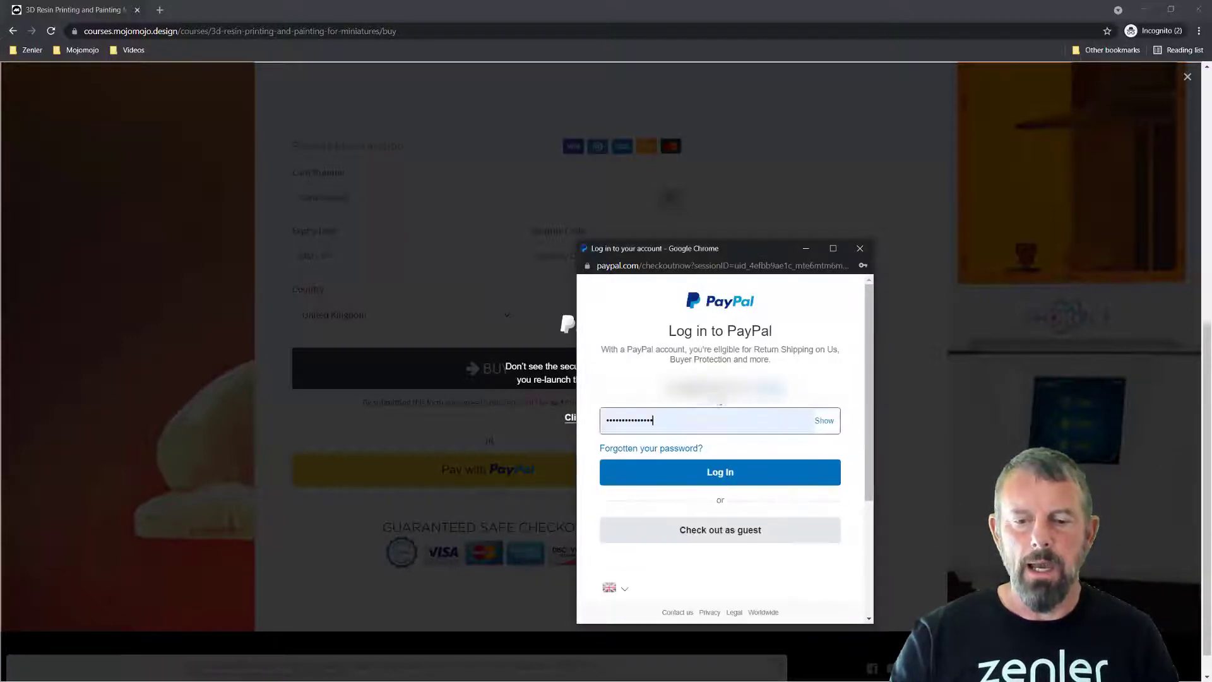
left_click(730, 473)
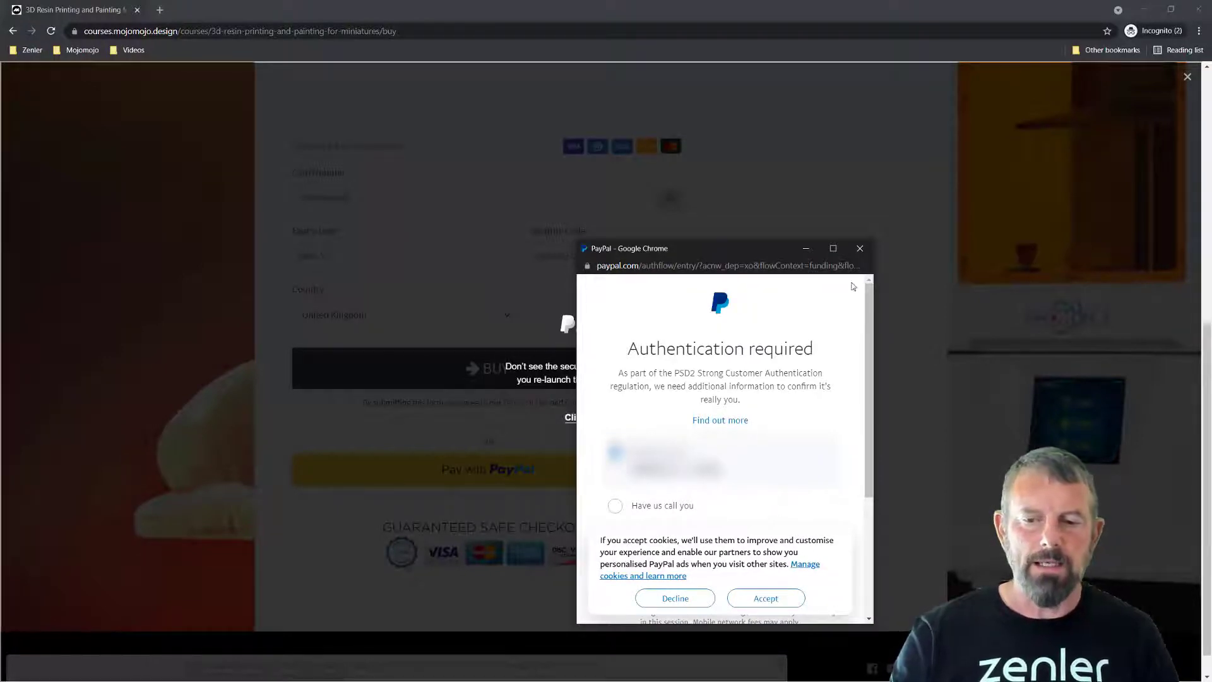
left_click(862, 251)
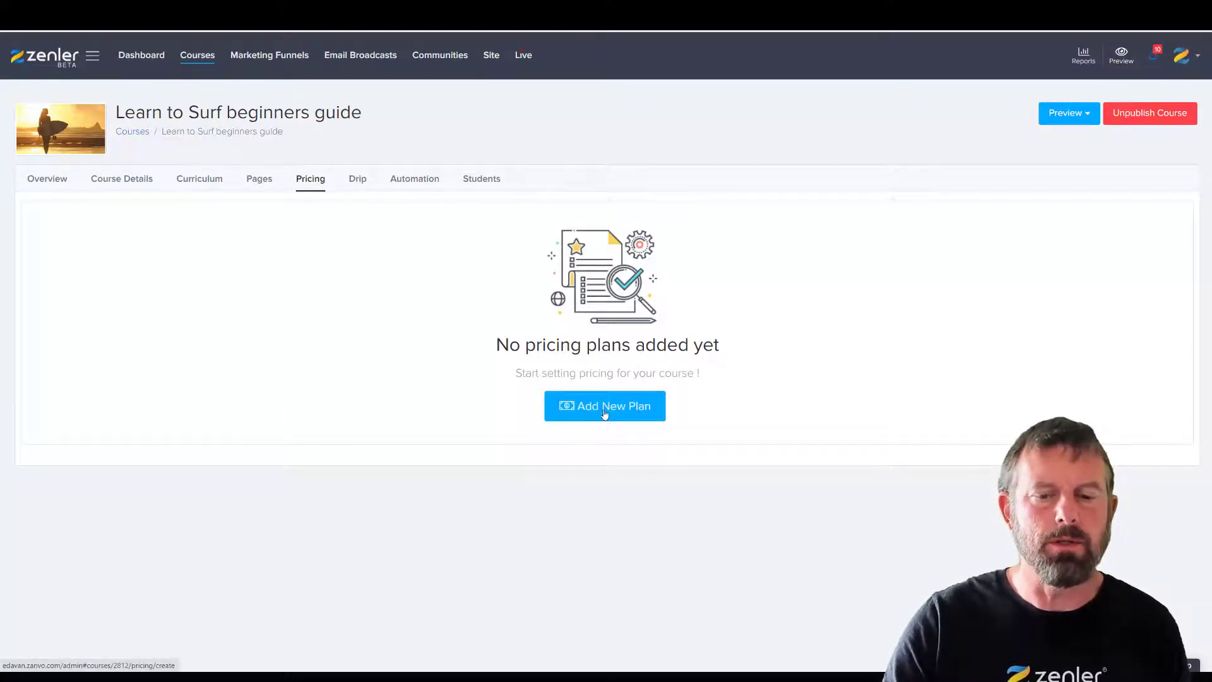
- Add a GBP subscription plan named SUBSCRIPTION priced at 5 per month
left_click(656, 407)
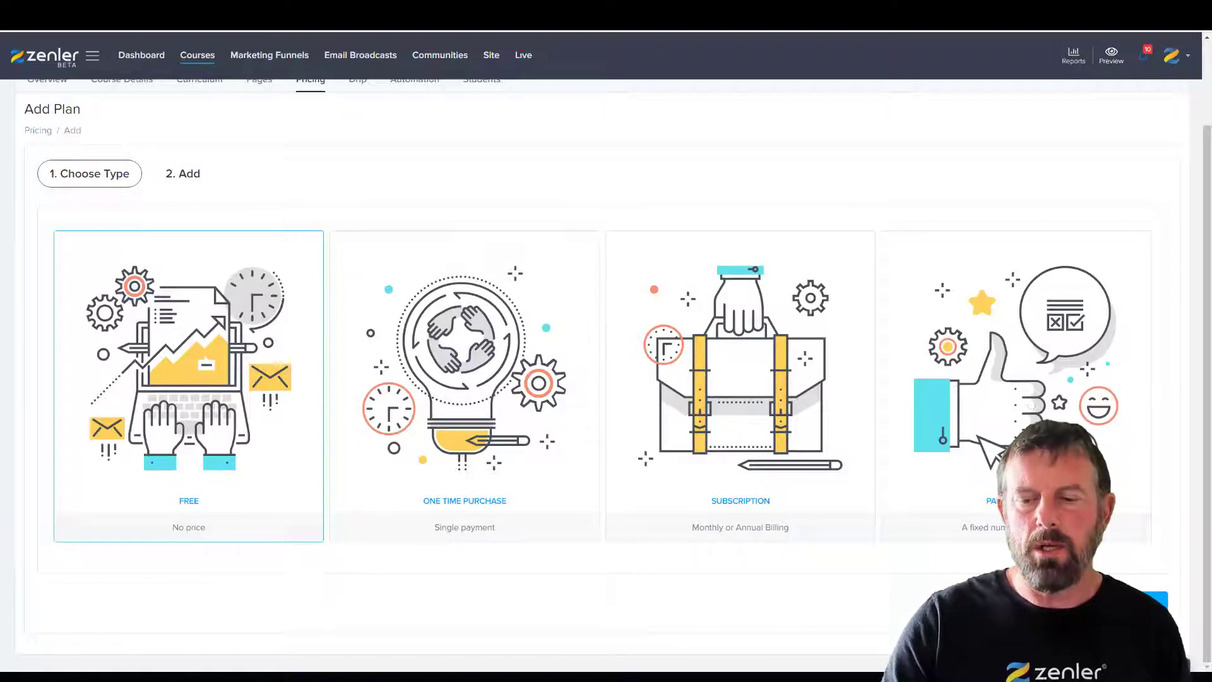
left_click(733, 399)
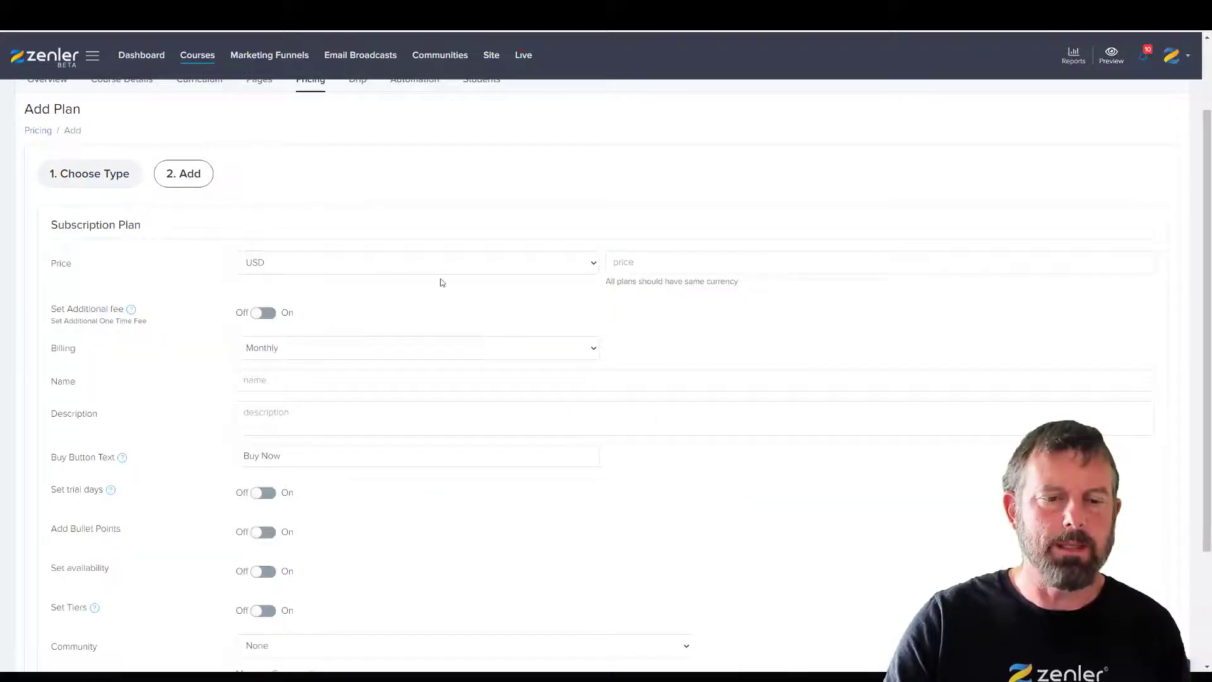
left_click(582, 264)
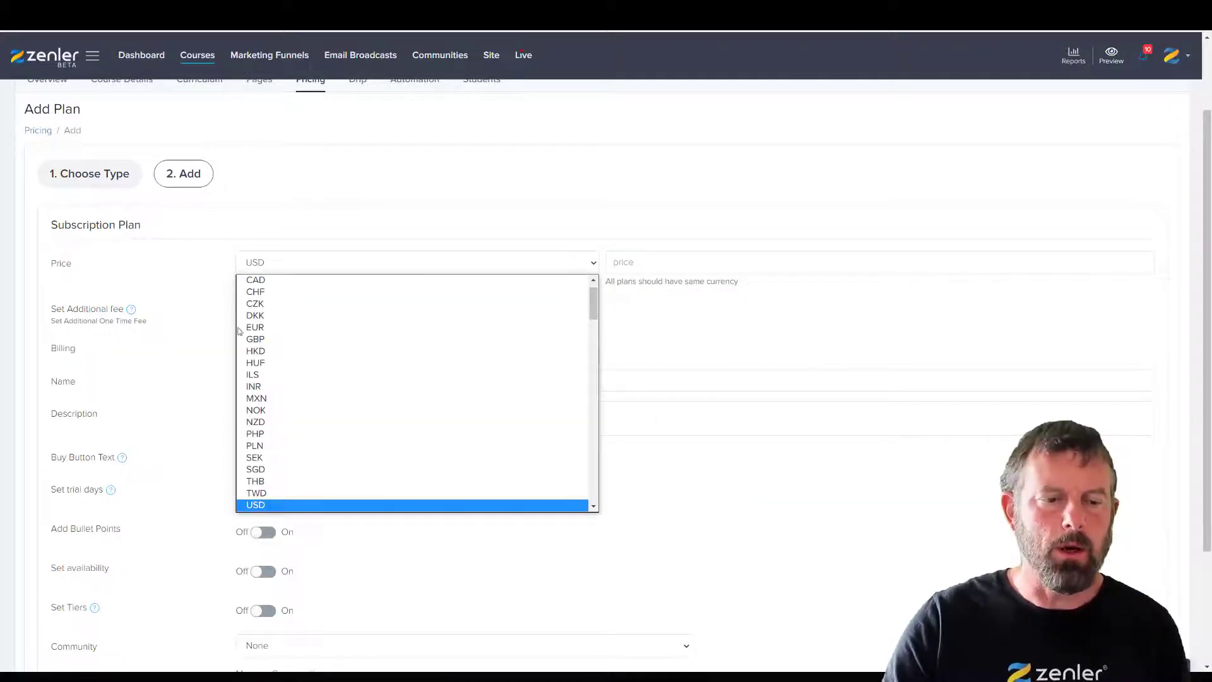
left_click(410, 338)
left_click(639, 263)
type("5")
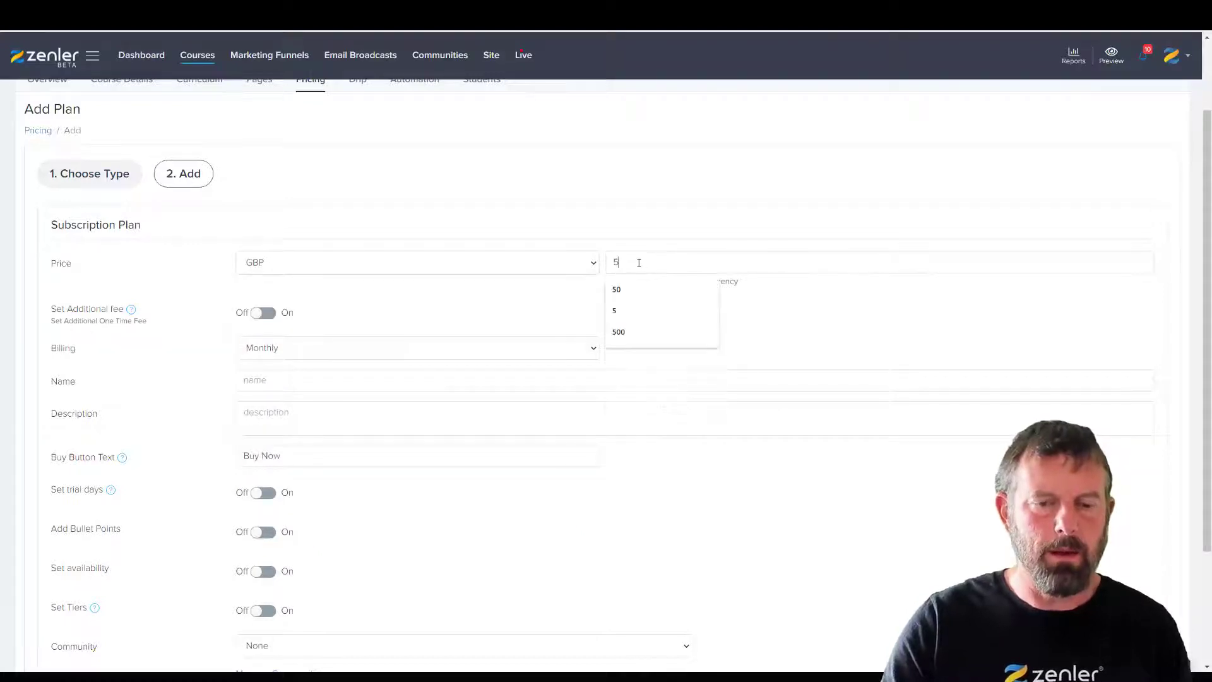
left_click(269, 381)
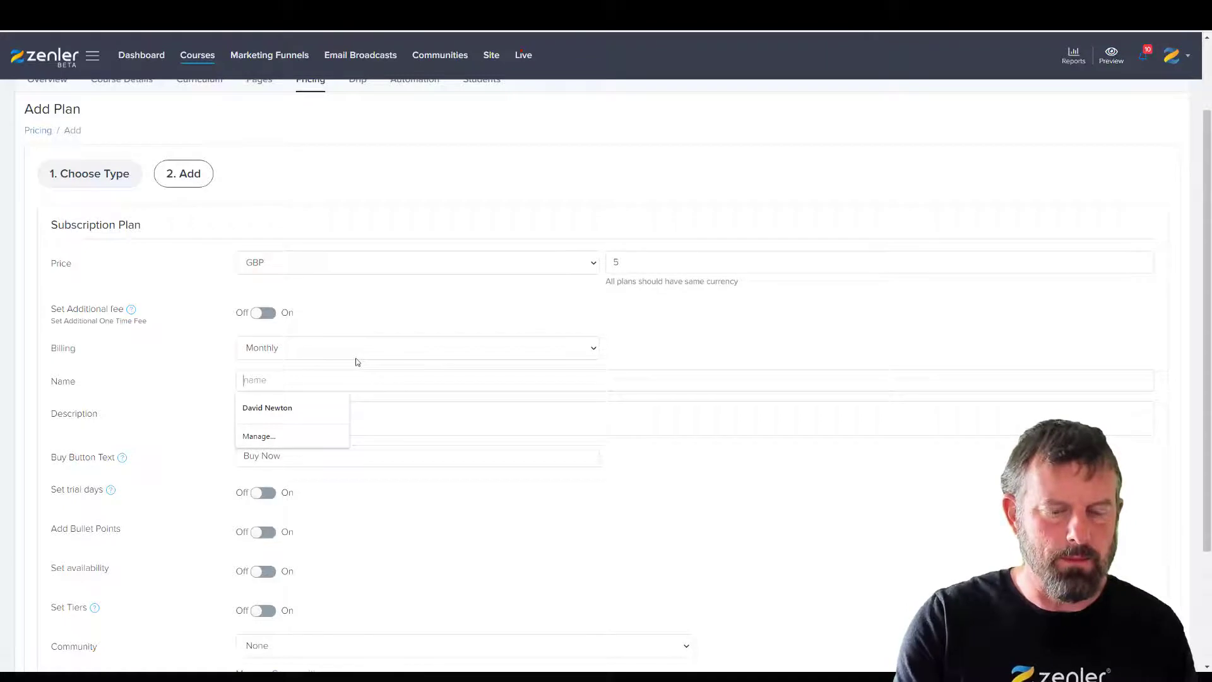
type("SUBSCRIPTION")
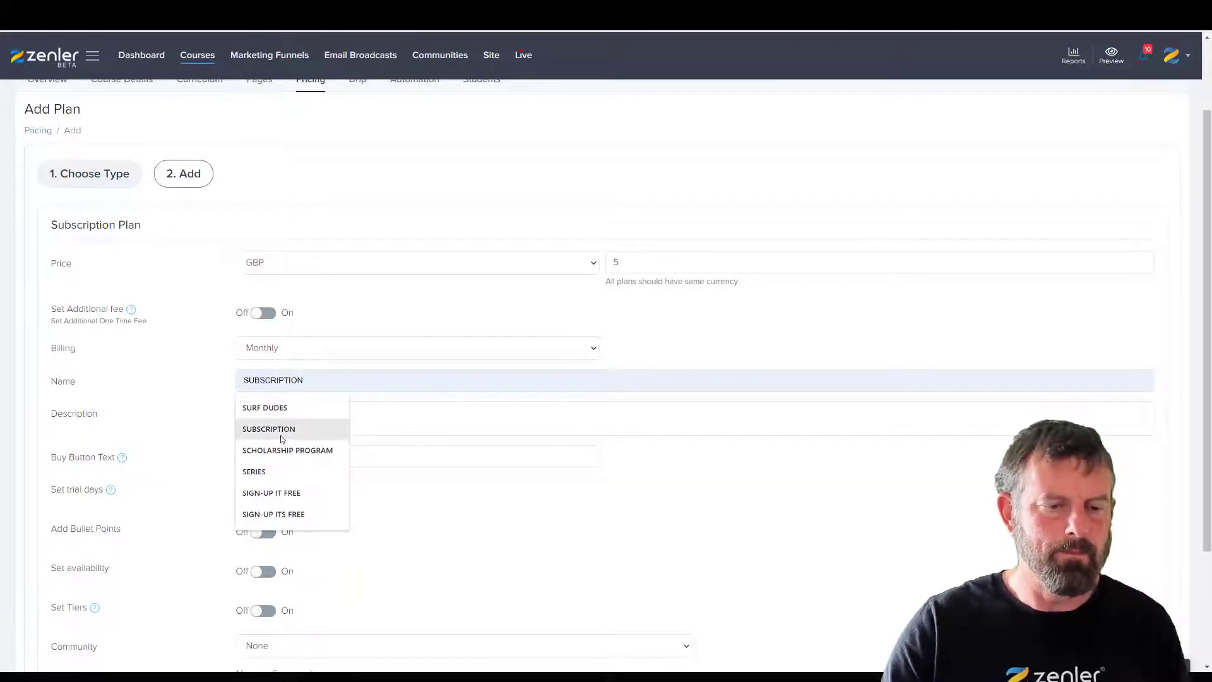
left_click(282, 430)
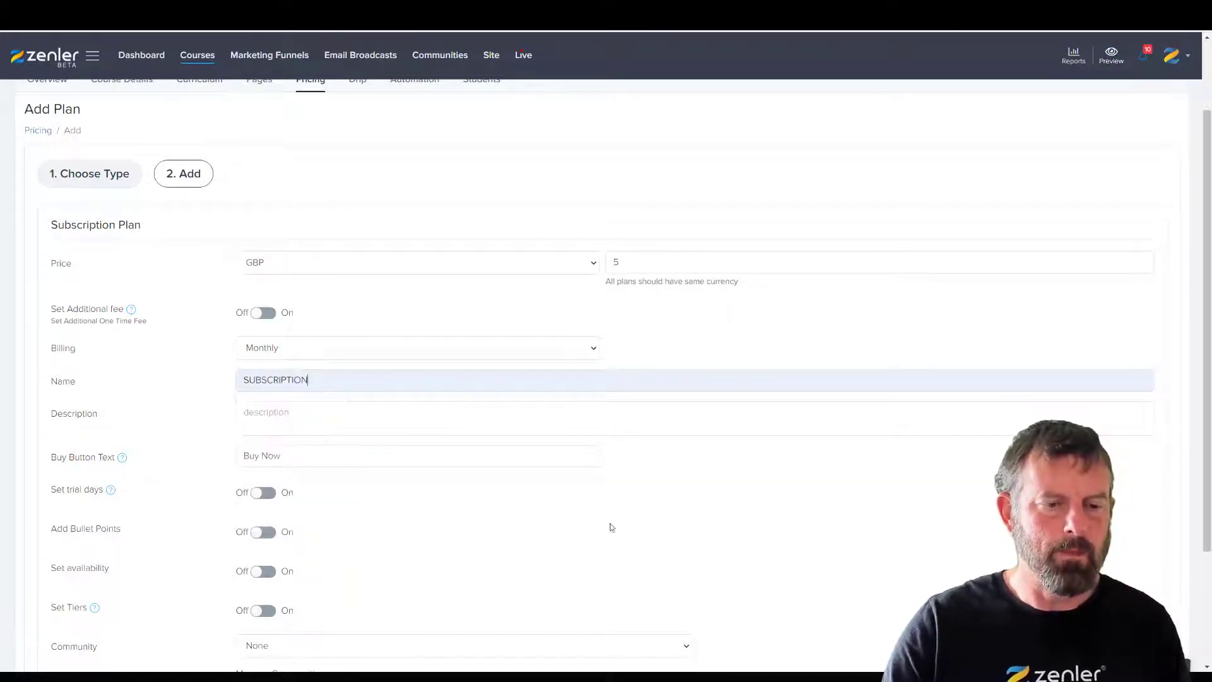
scroll(690, 526, "down", 3)
left_click(1156, 600)
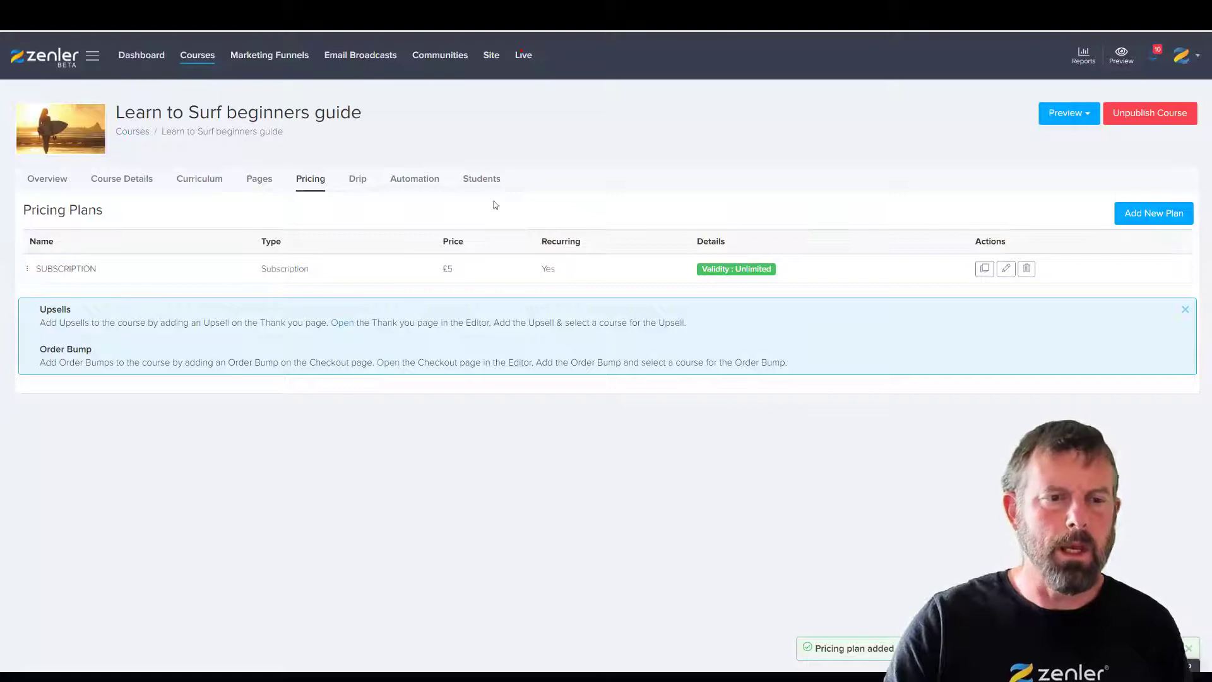
- Preview the public course page with the £5 plan and test-buy it at checkout
key("ctrl+Tab")
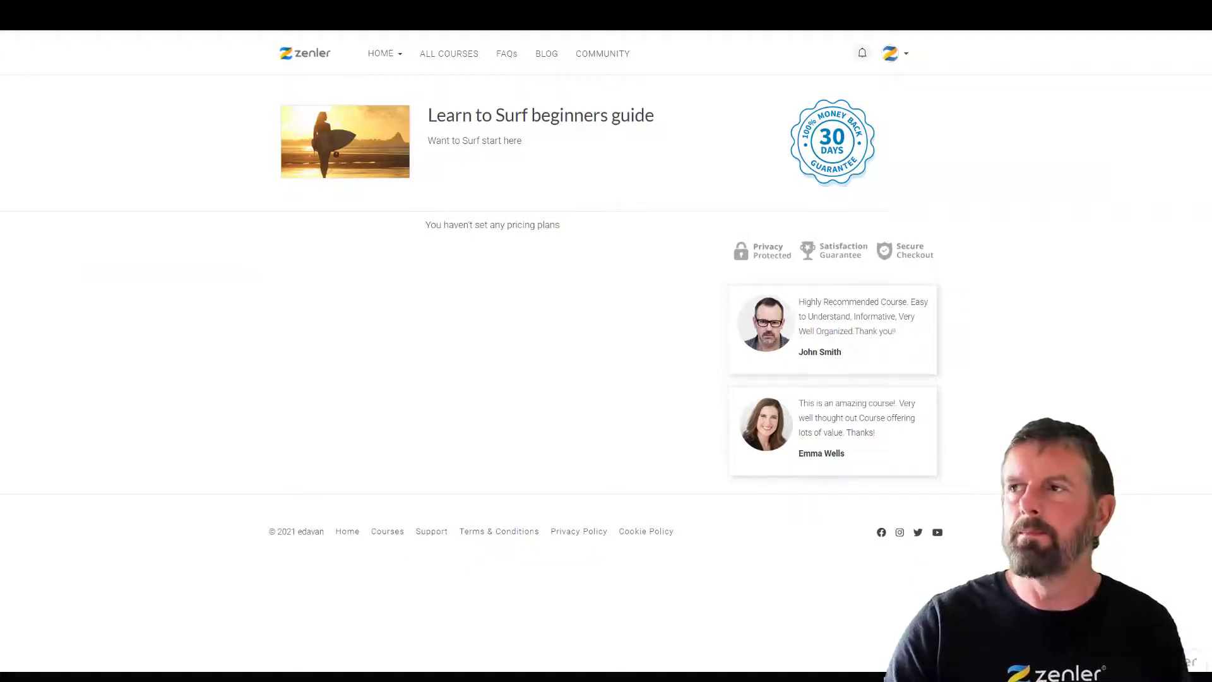
key("ctrl+Tab")
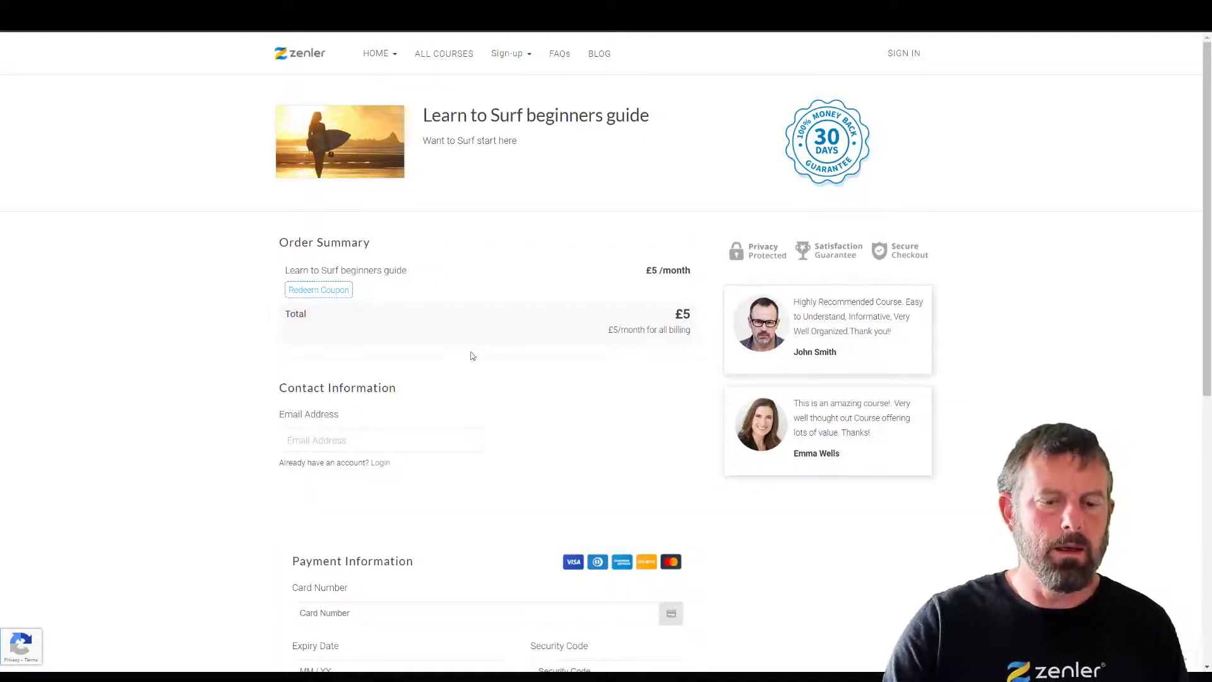
scroll(472, 356, "down", 5)
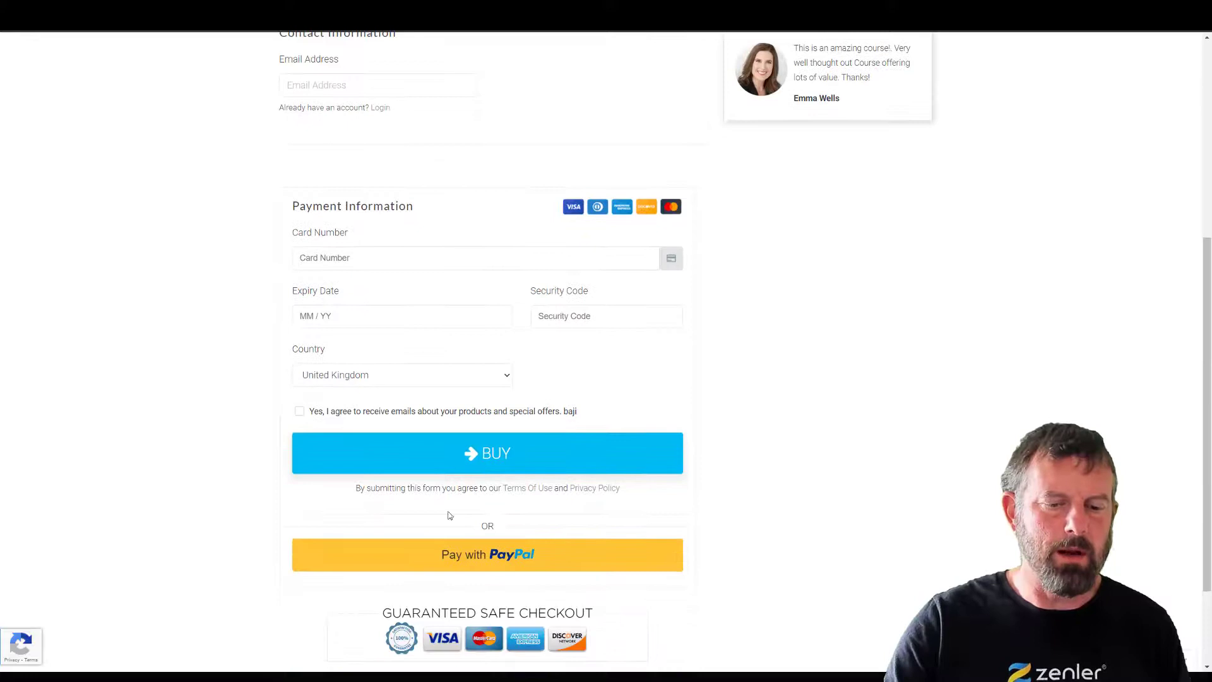
scroll(834, 479, "up", 2)
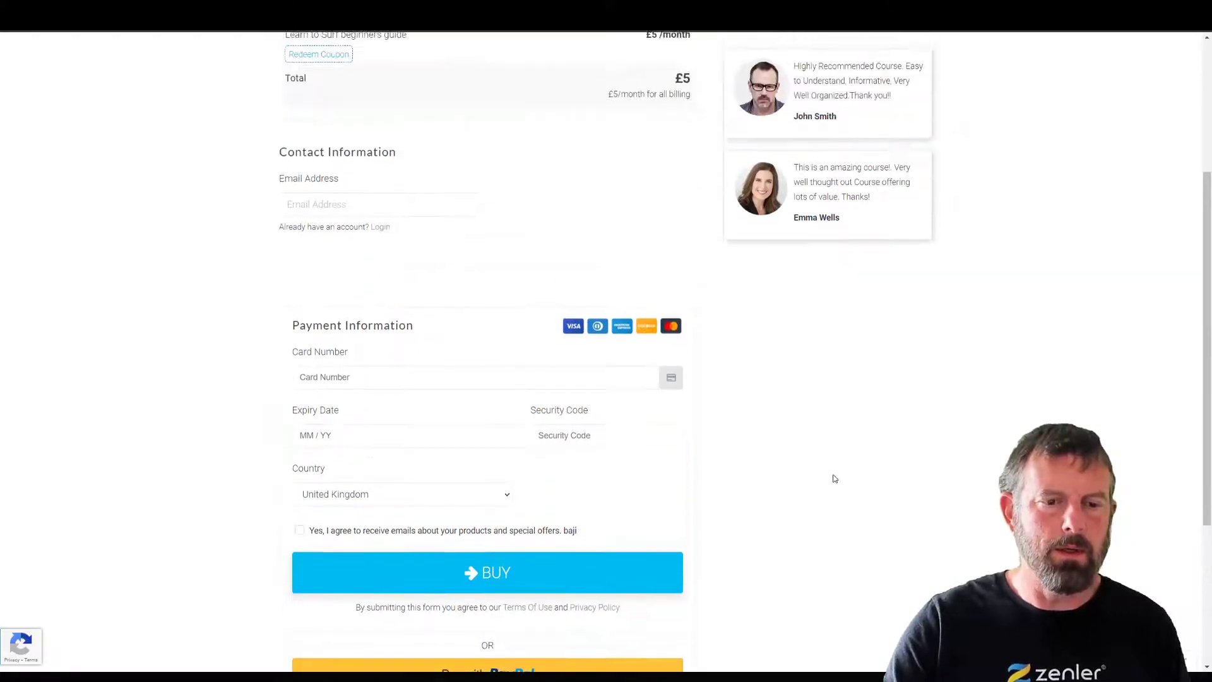
scroll(835, 479, "up", 3)
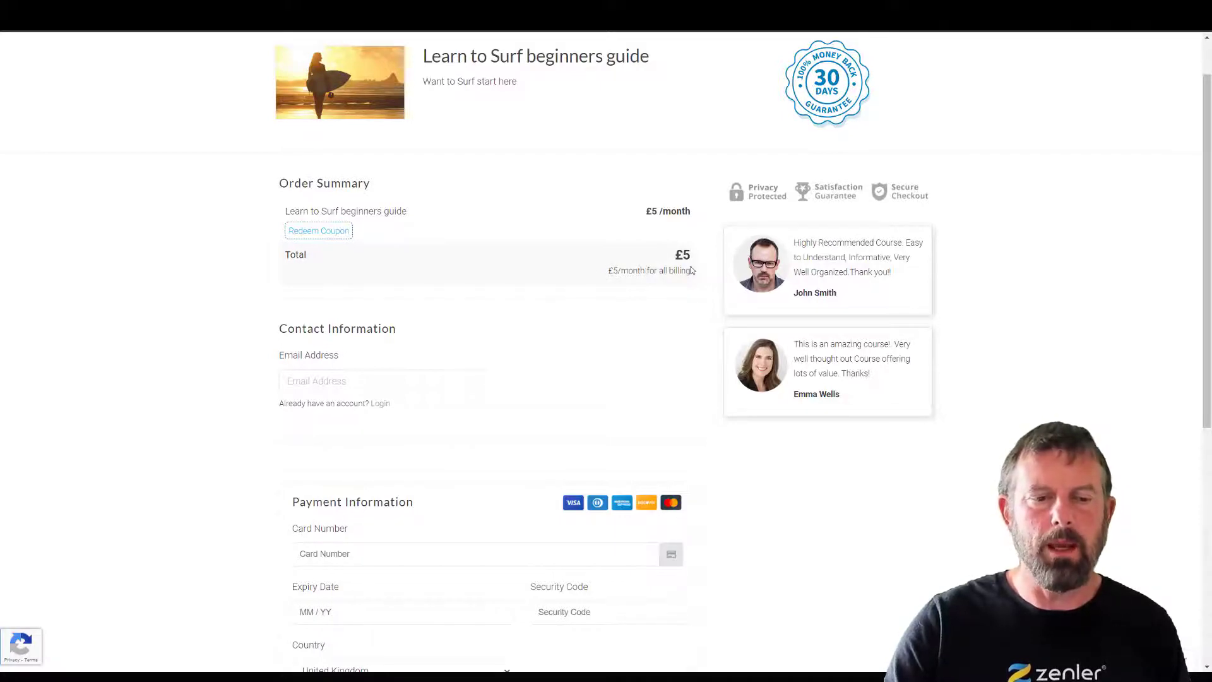
scroll(874, 541, "down", 5)
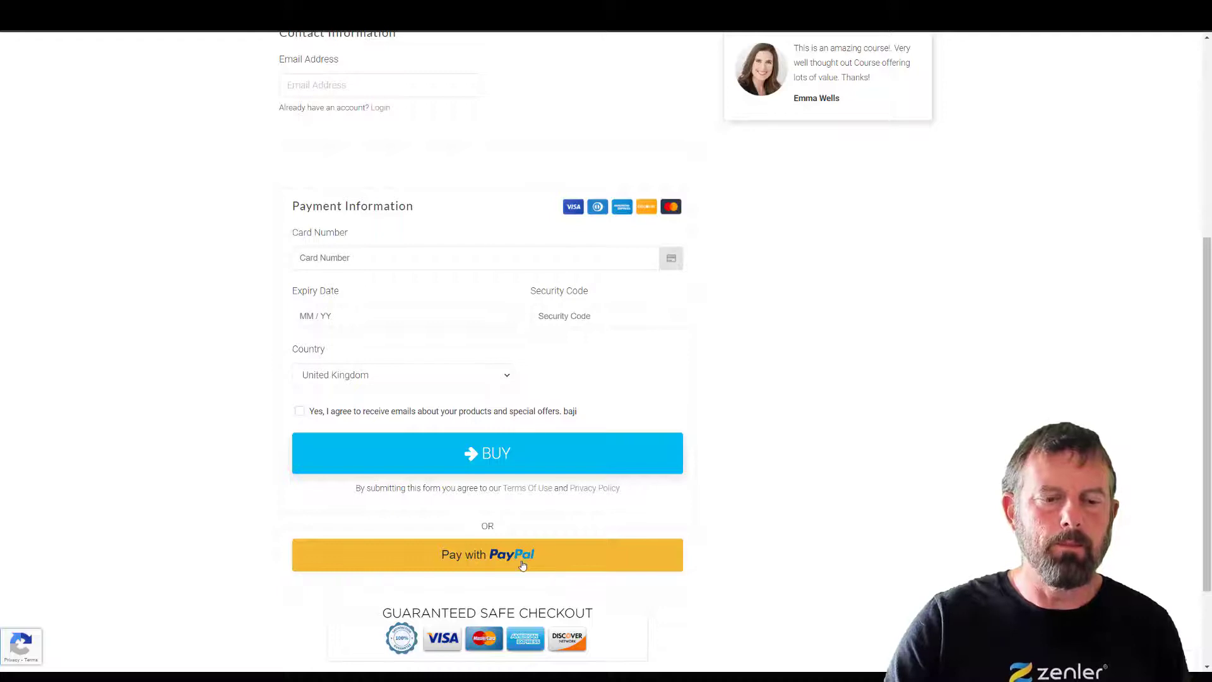
scroll(548, 556, "up", 1)
scroll(548, 556, "up", 1)
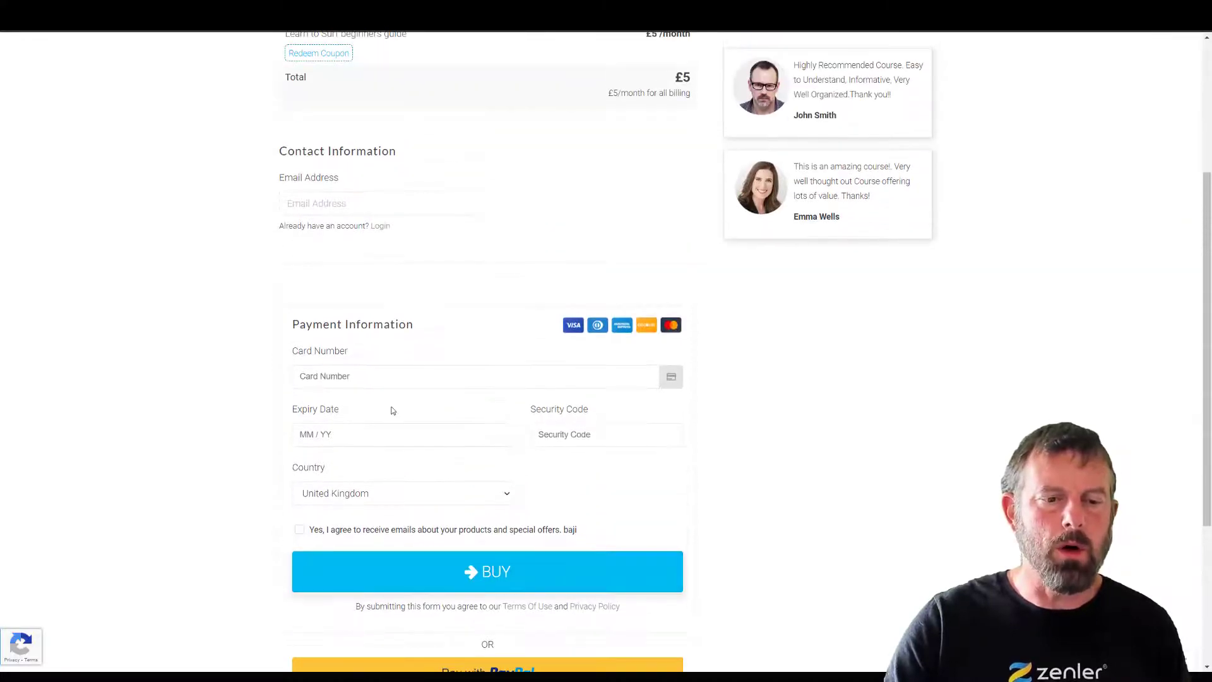
left_click(430, 584)
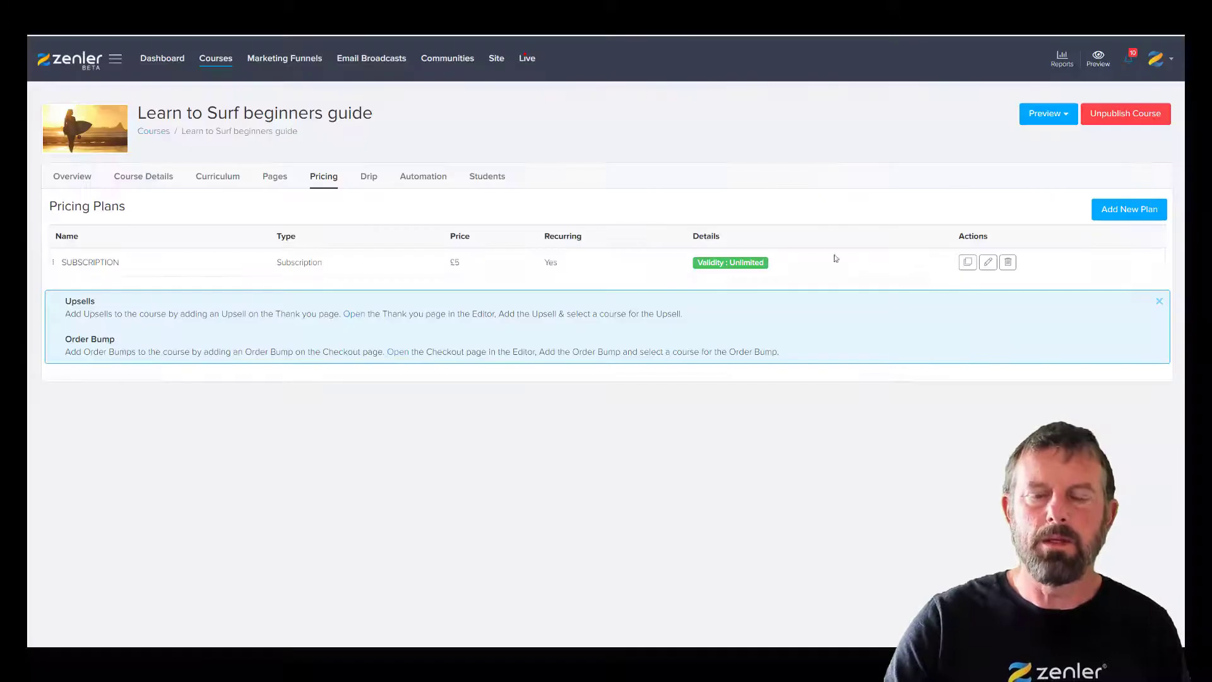
- Add a payment plan named PAYMENT PLAN with £5 instalments
left_click(1123, 209)
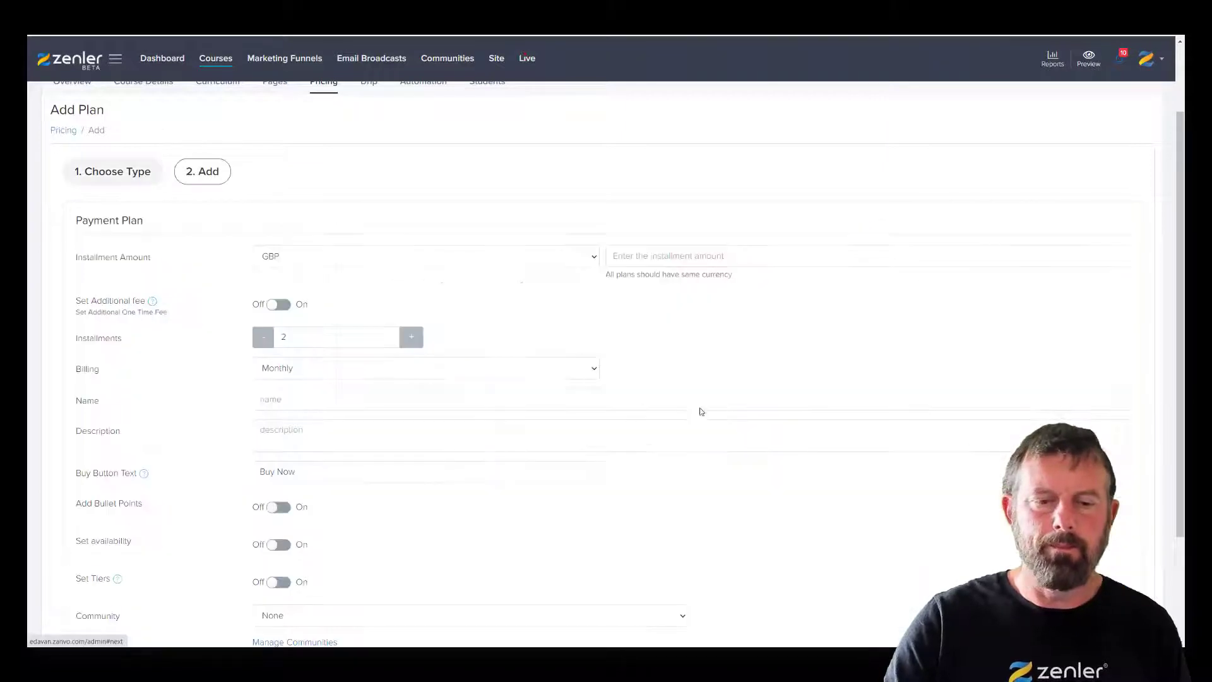
left_click(625, 256)
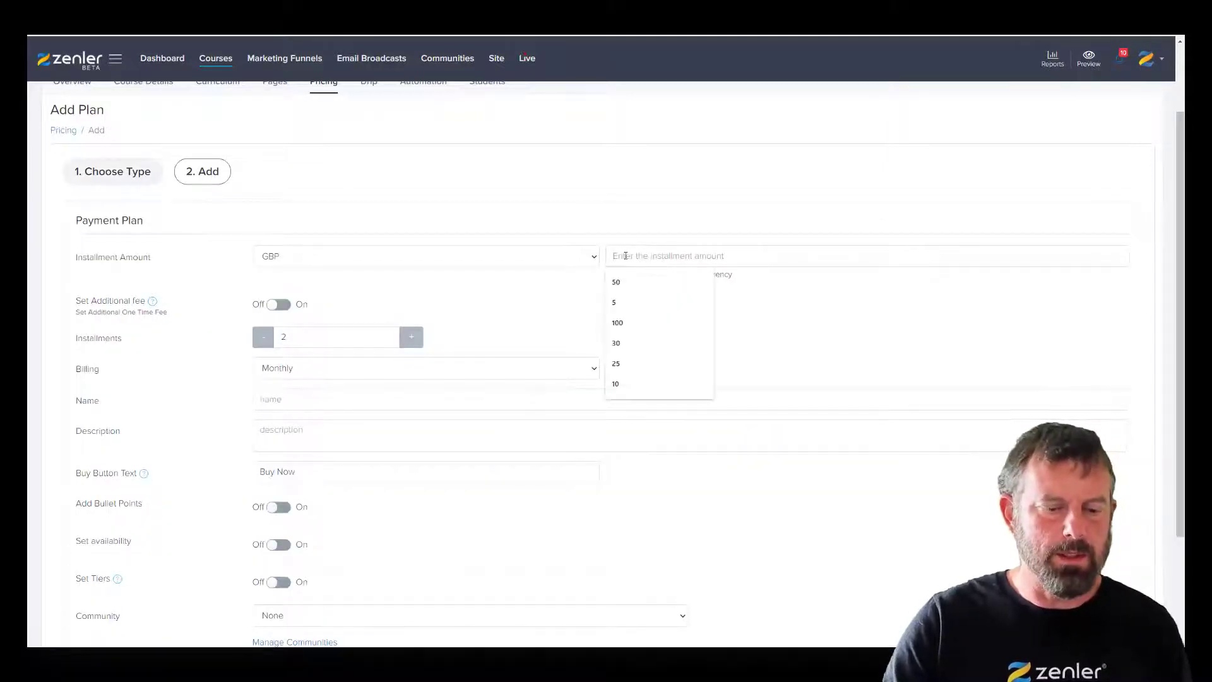
type("5")
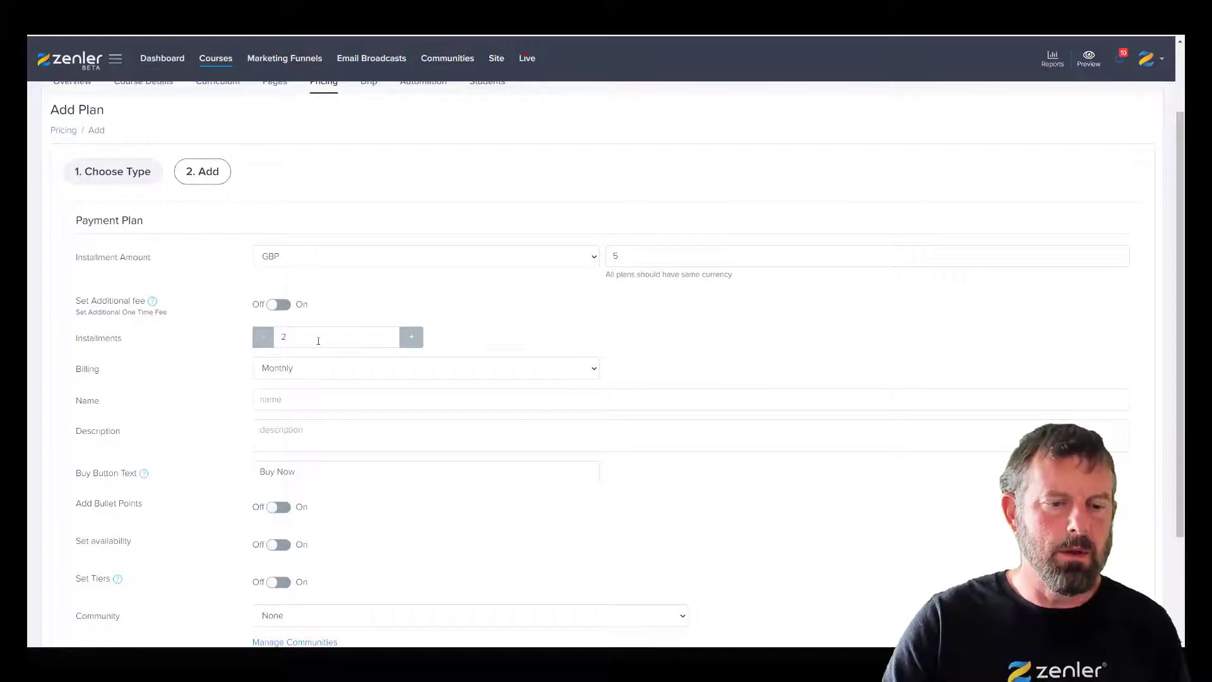
left_click(273, 400)
type("P")
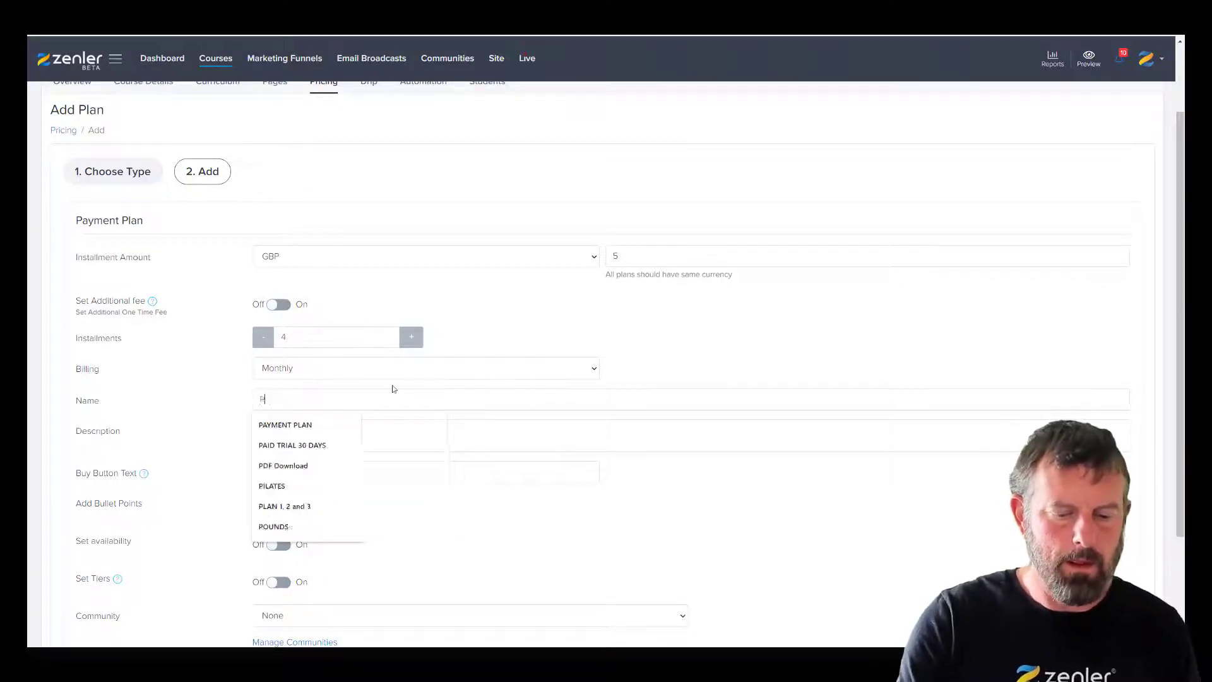
type("AYMENT PLAN")
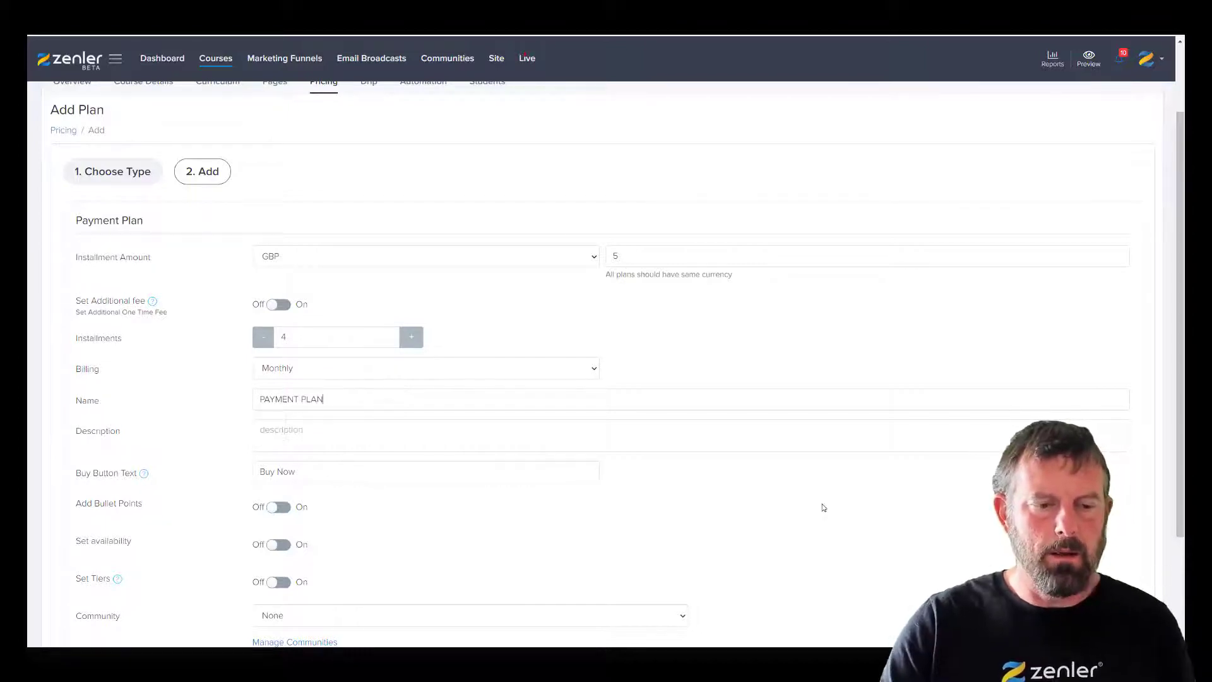
scroll(824, 507, "down", 1)
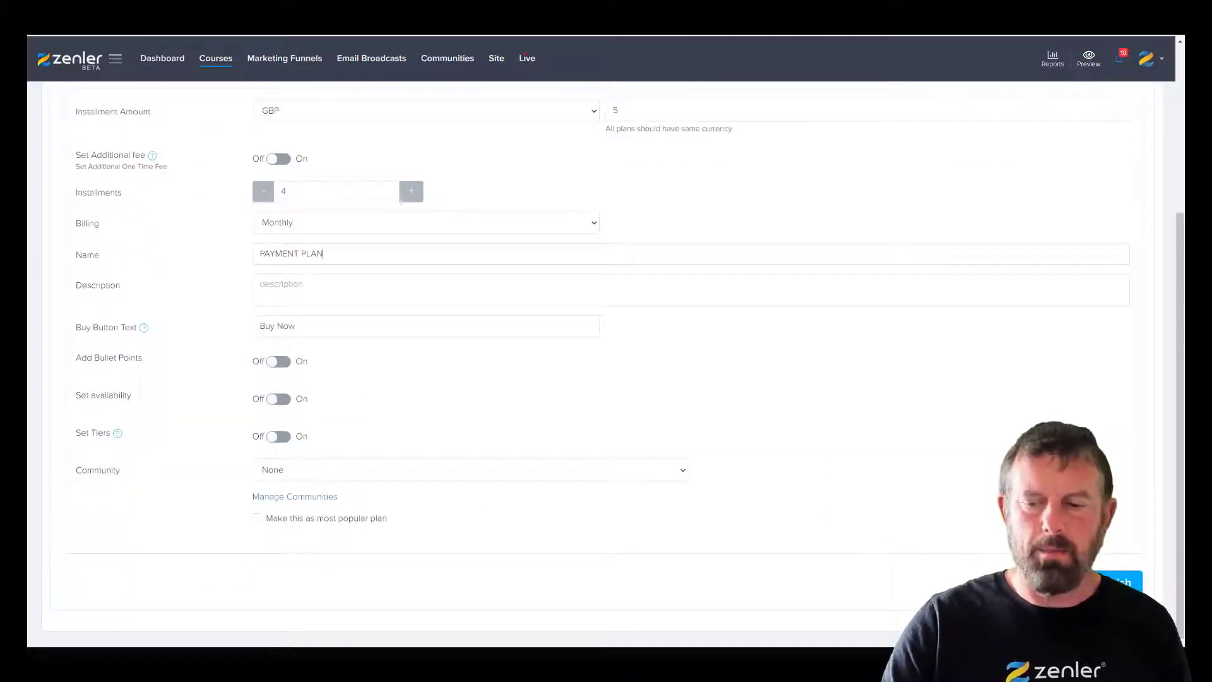
scroll(848, 486, "up", 2)
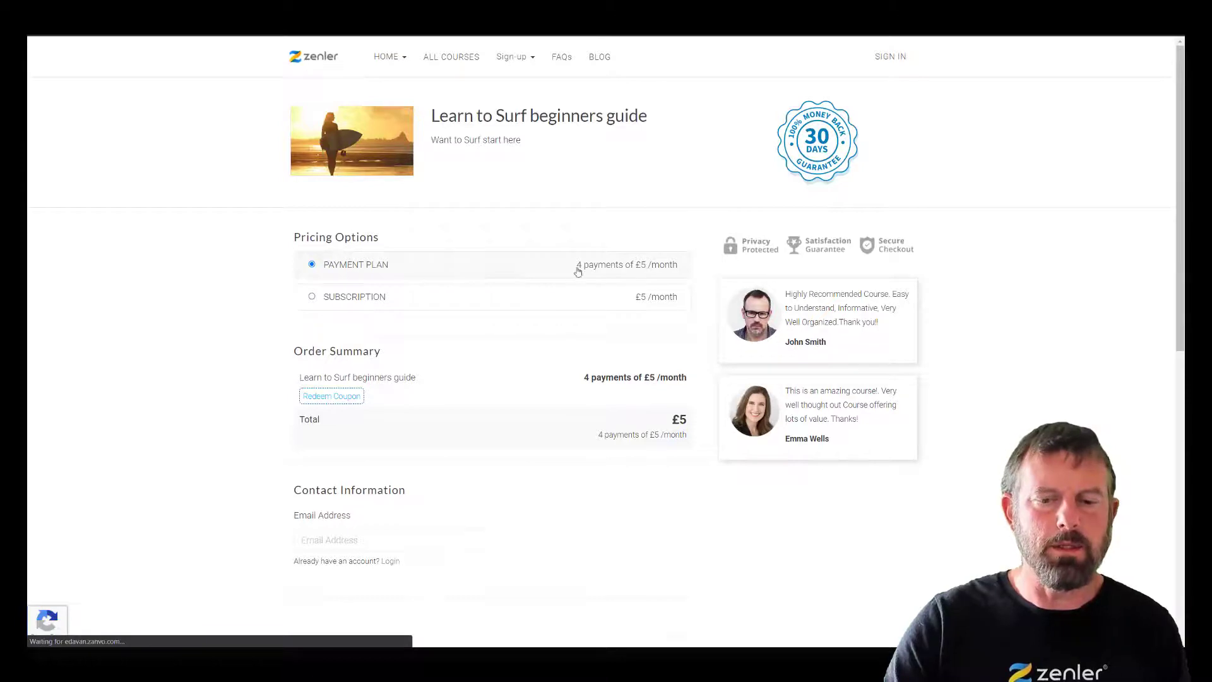
- Review the checkout preview offering both pricing options
scroll(792, 499, "down", 9)
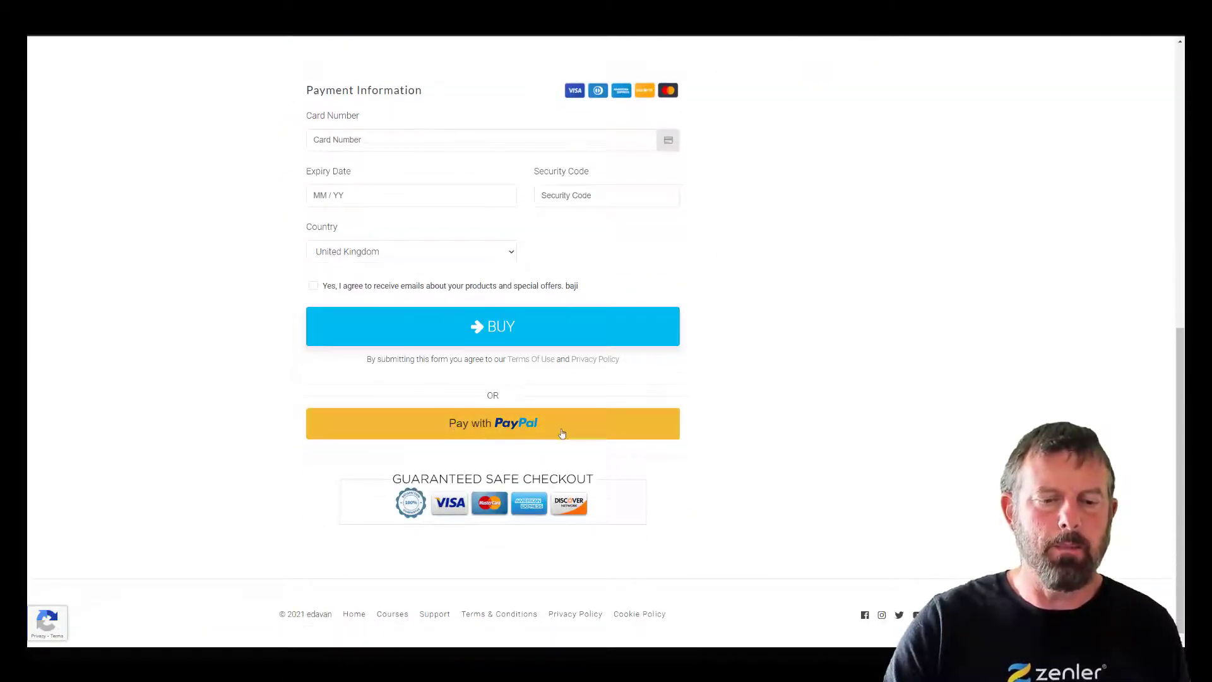
scroll(853, 425, "up", 9)
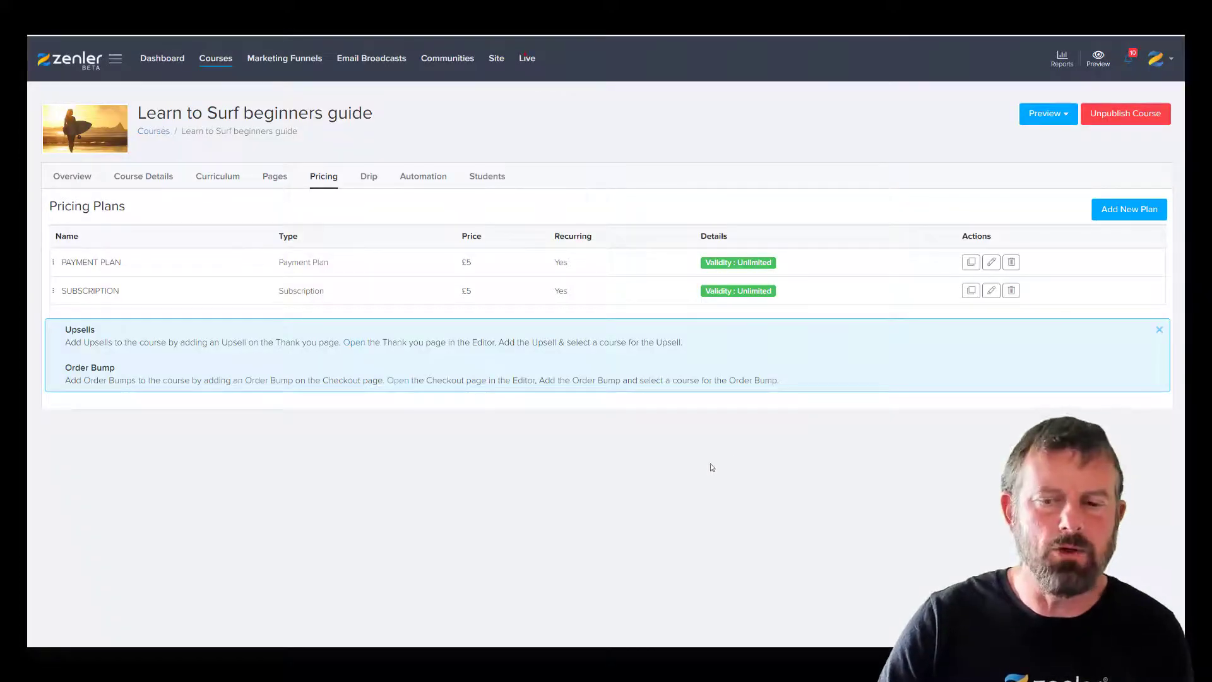
- Start a new subscription plan with price 5 and fix its name to PAID TRIAL
left_click(1128, 209)
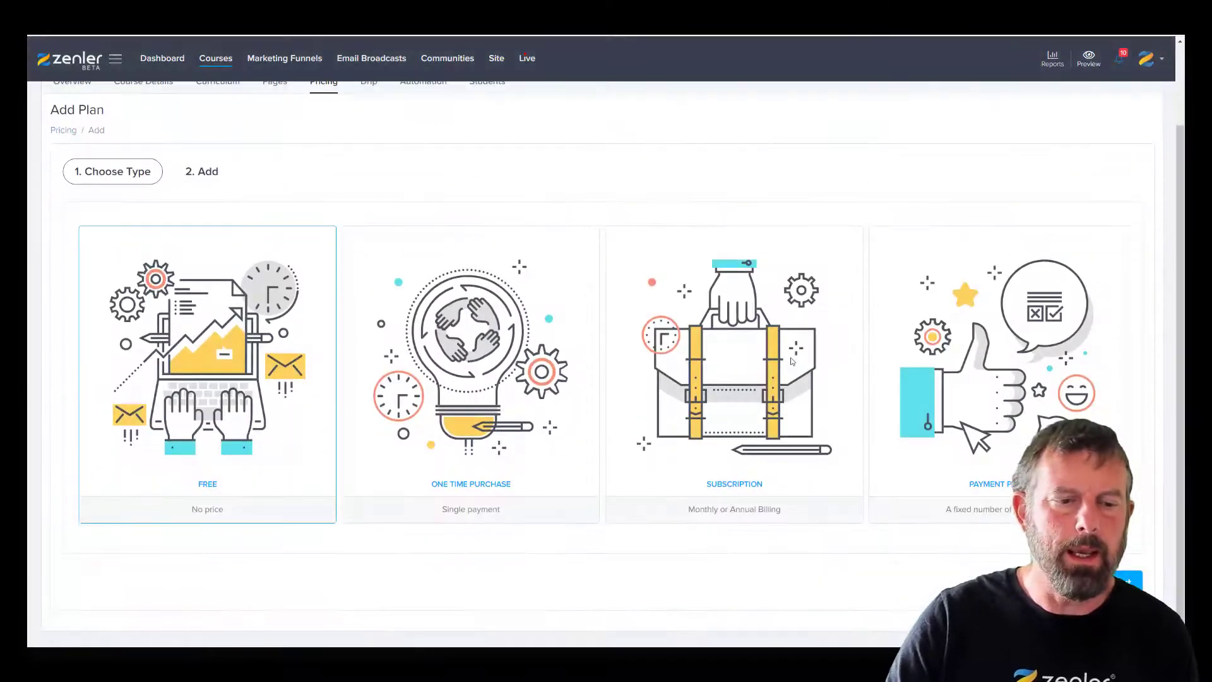
left_click(725, 392)
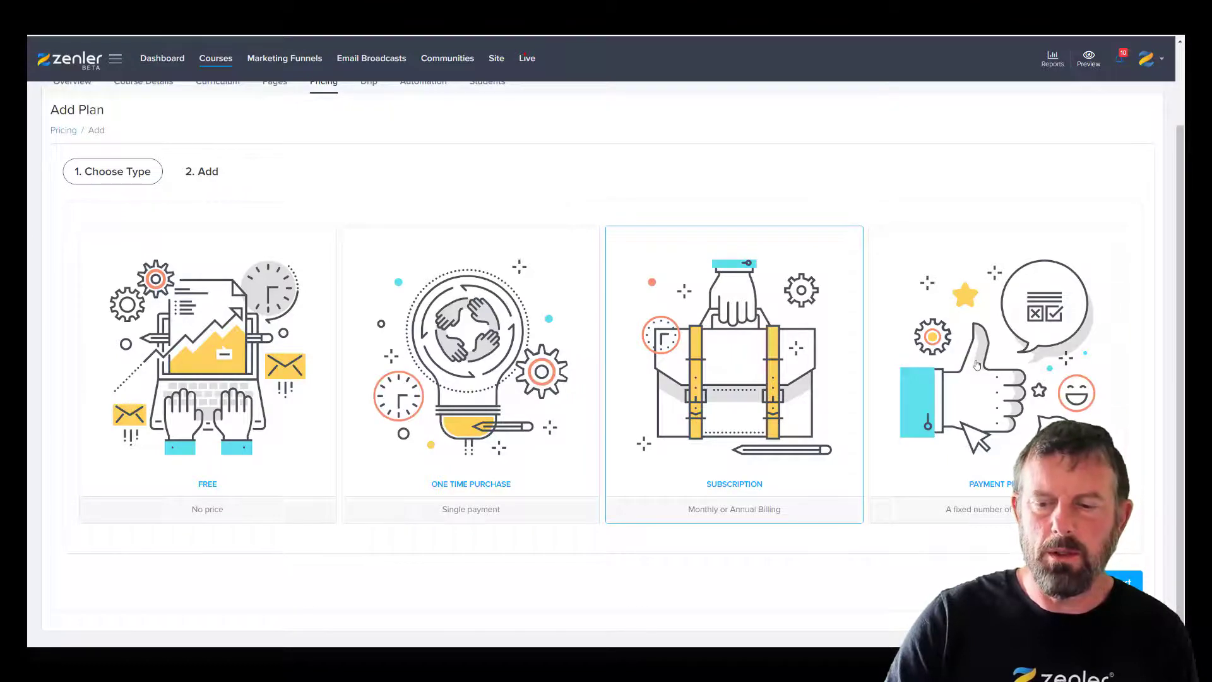
left_click(682, 486)
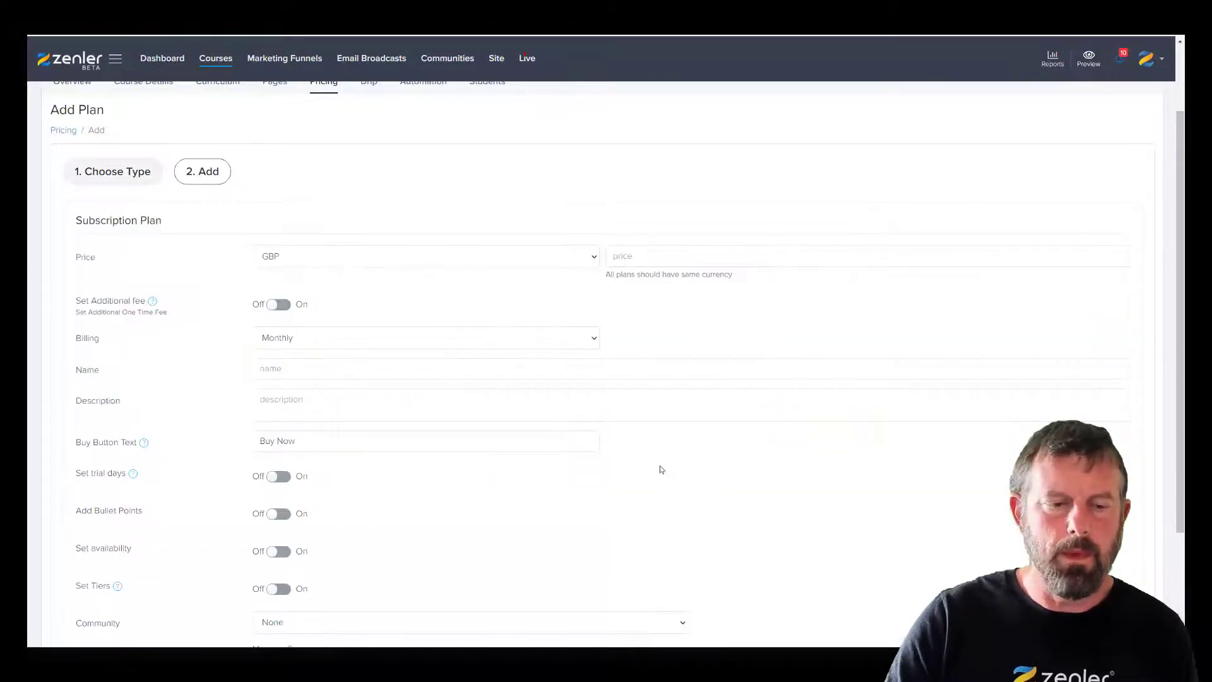
left_click(629, 257)
type("5")
left_click(792, 292)
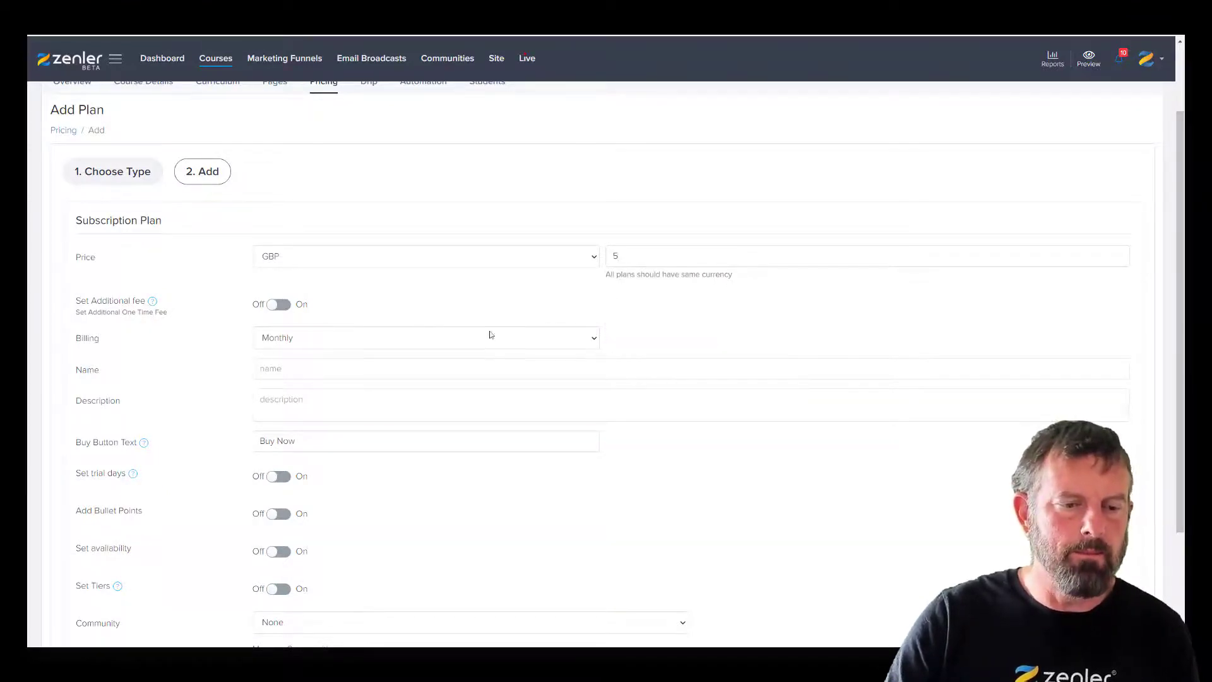
left_click(336, 369)
type("PAI")
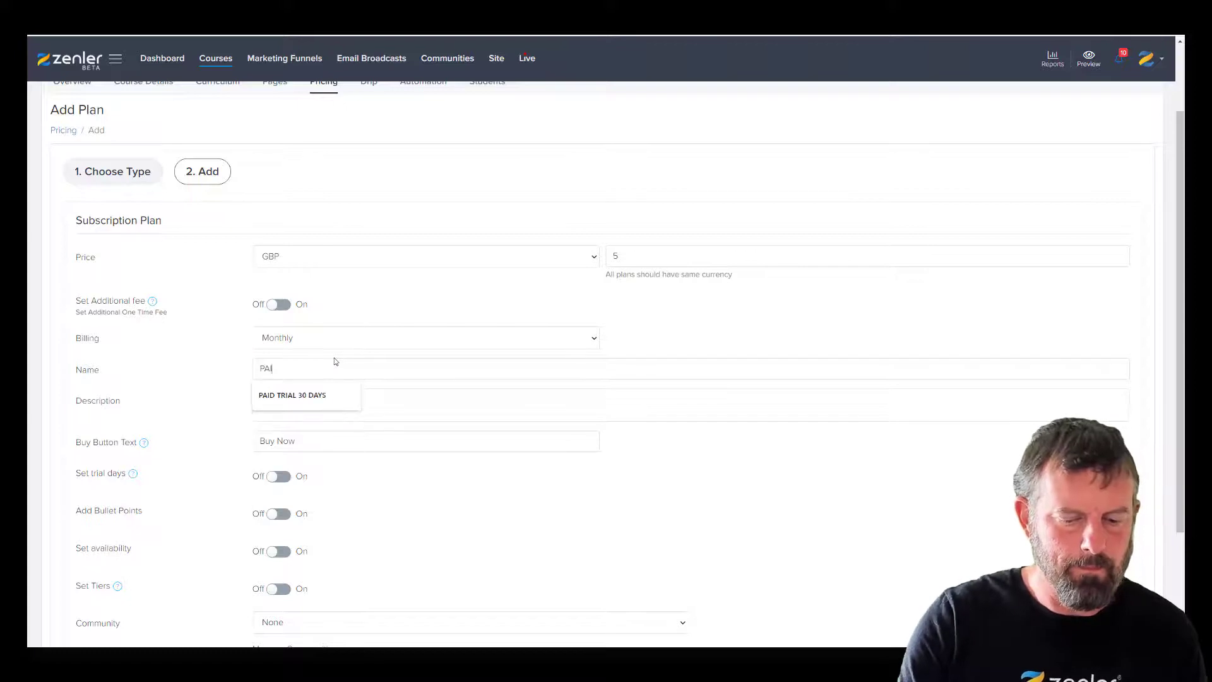
type("N TRIAL")
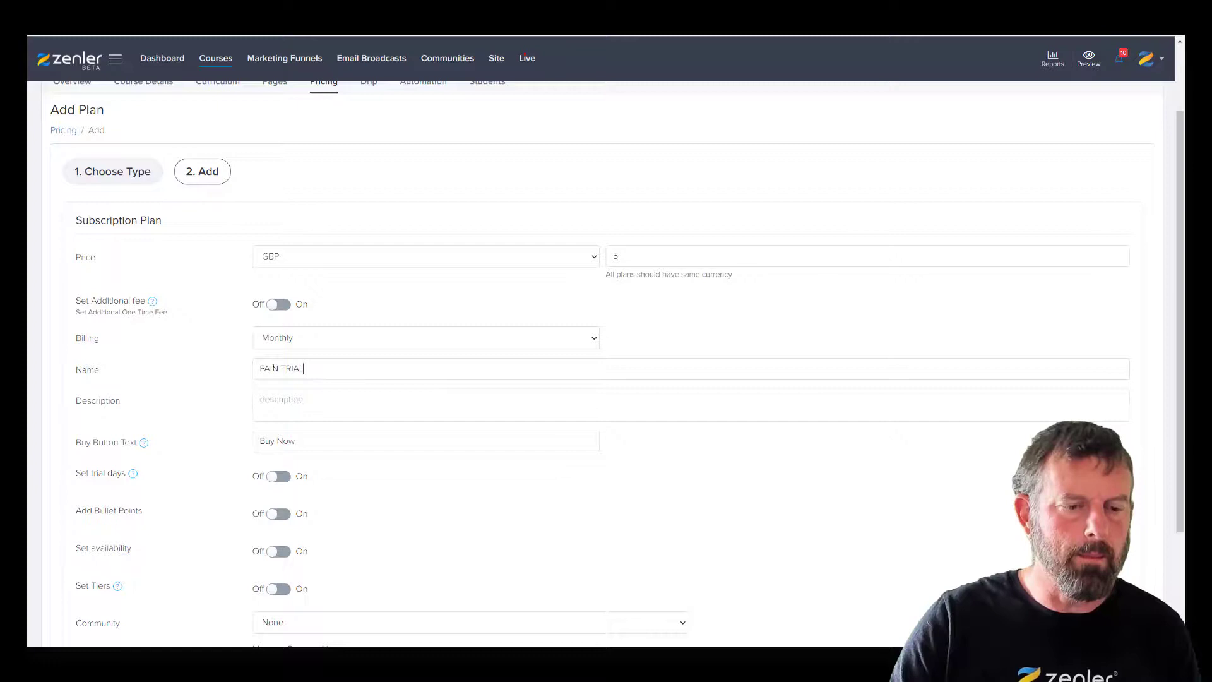
left_click_drag(278, 368, 271, 369)
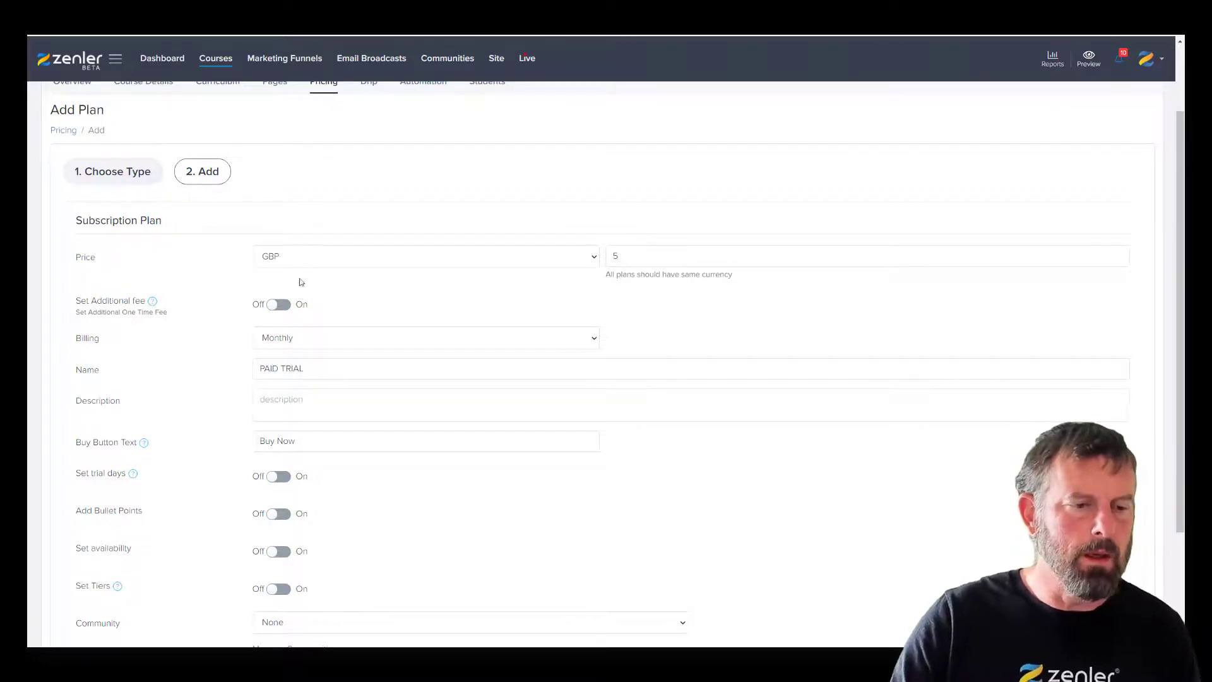
- Add a one-time fee of 10 and change the monthly price to 25
left_click(295, 305)
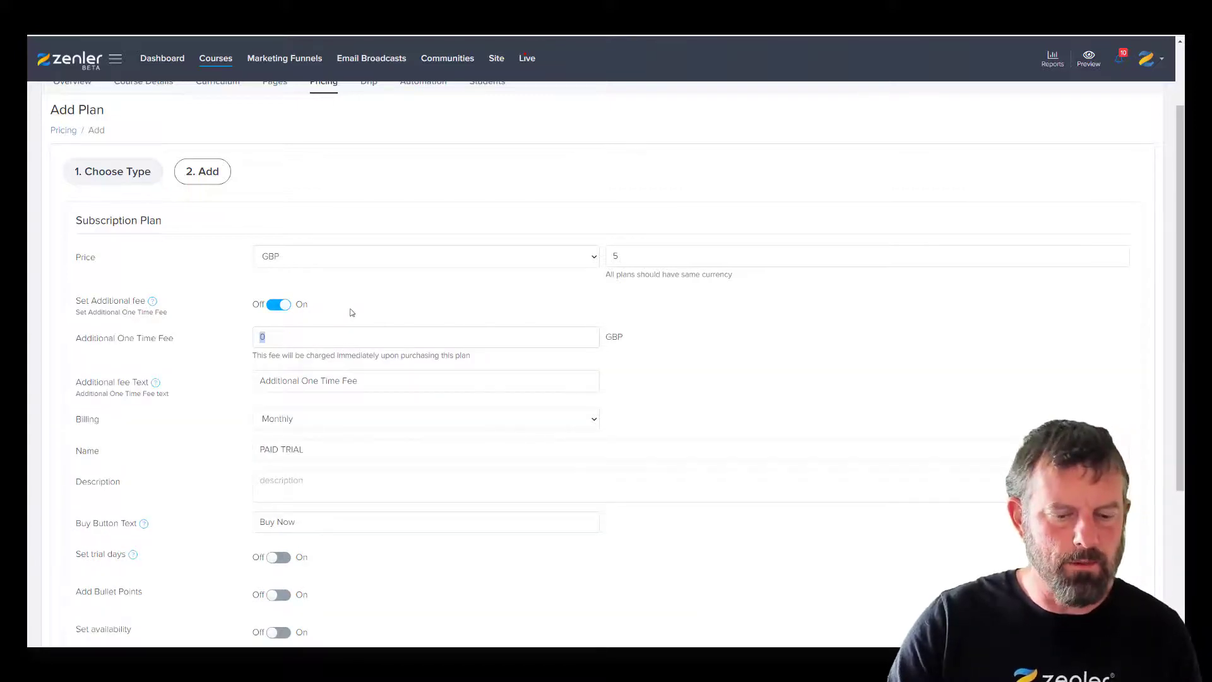
type("2")
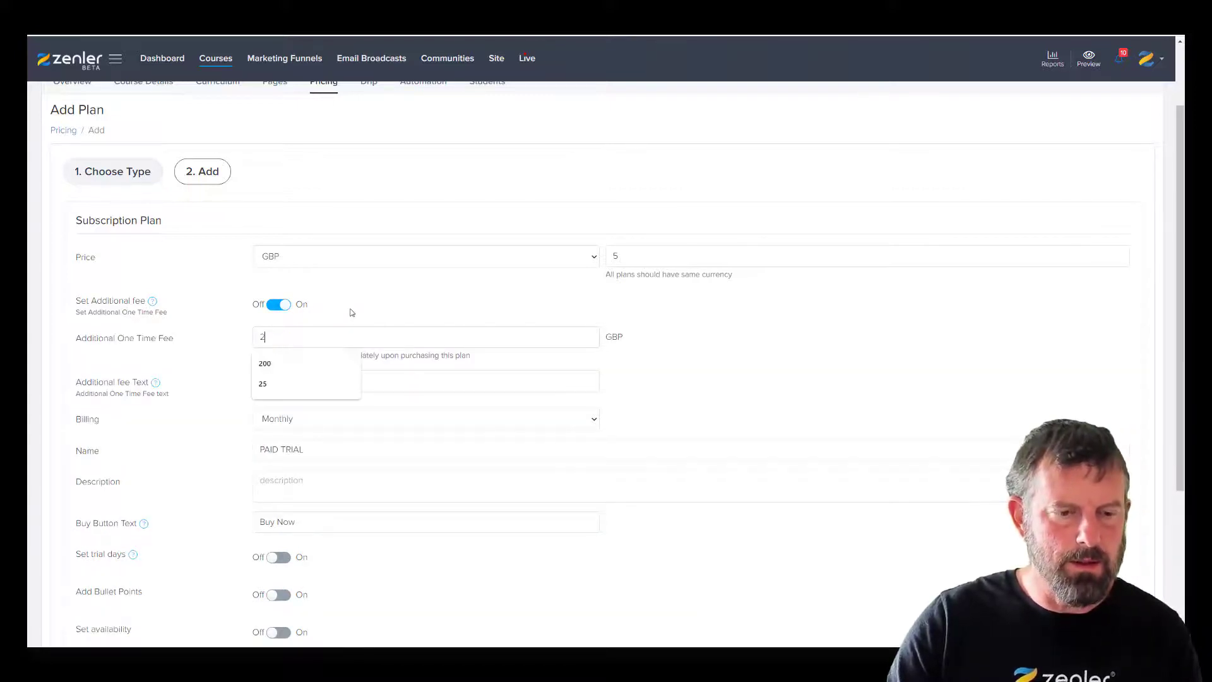
left_click(622, 253)
type("10")
left_click_drag(632, 259, 591, 258)
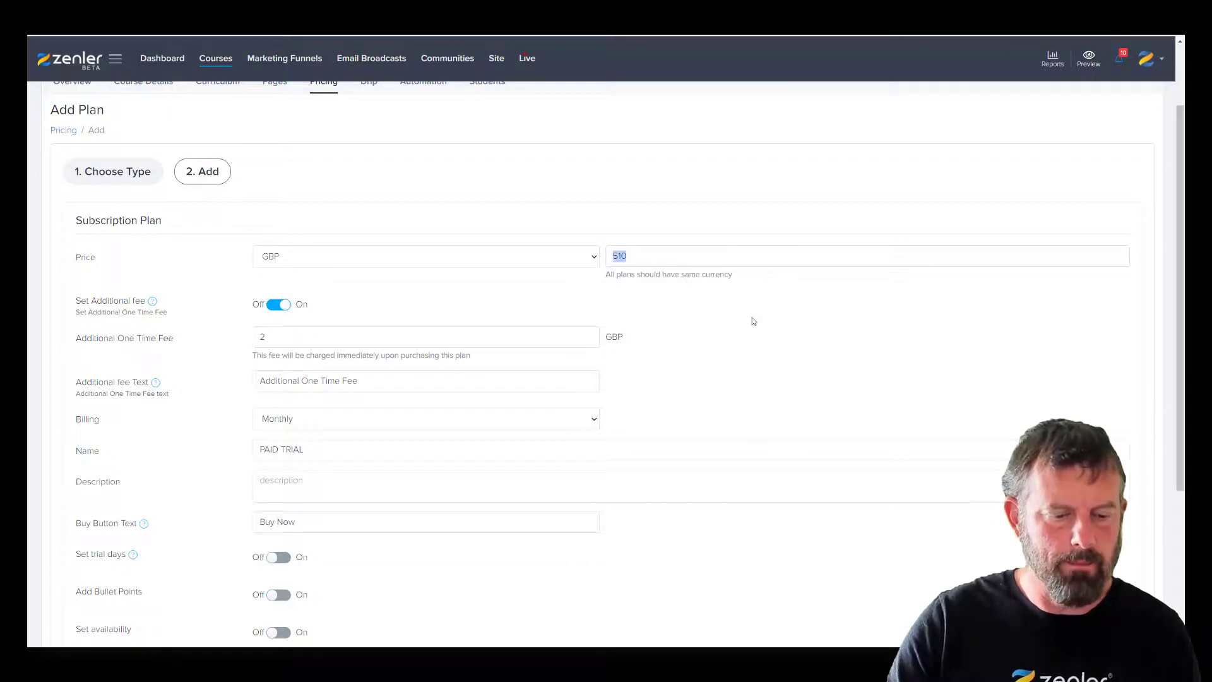
type("25")
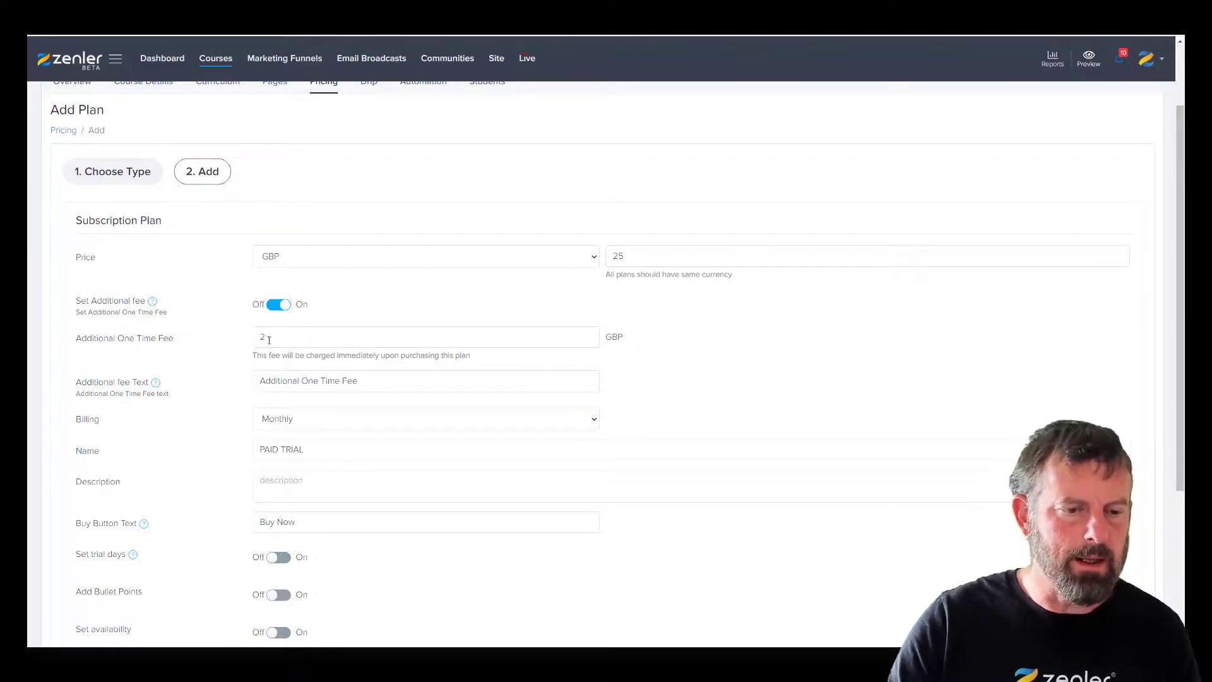
double_click(269, 340)
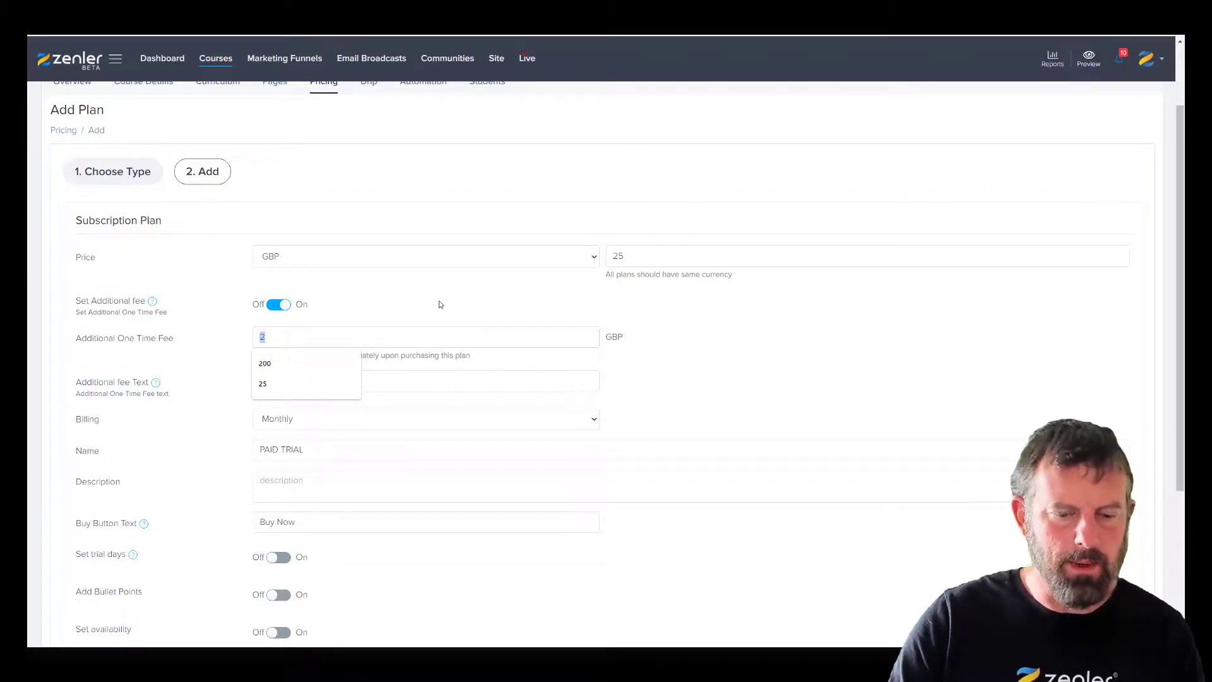
type("10")
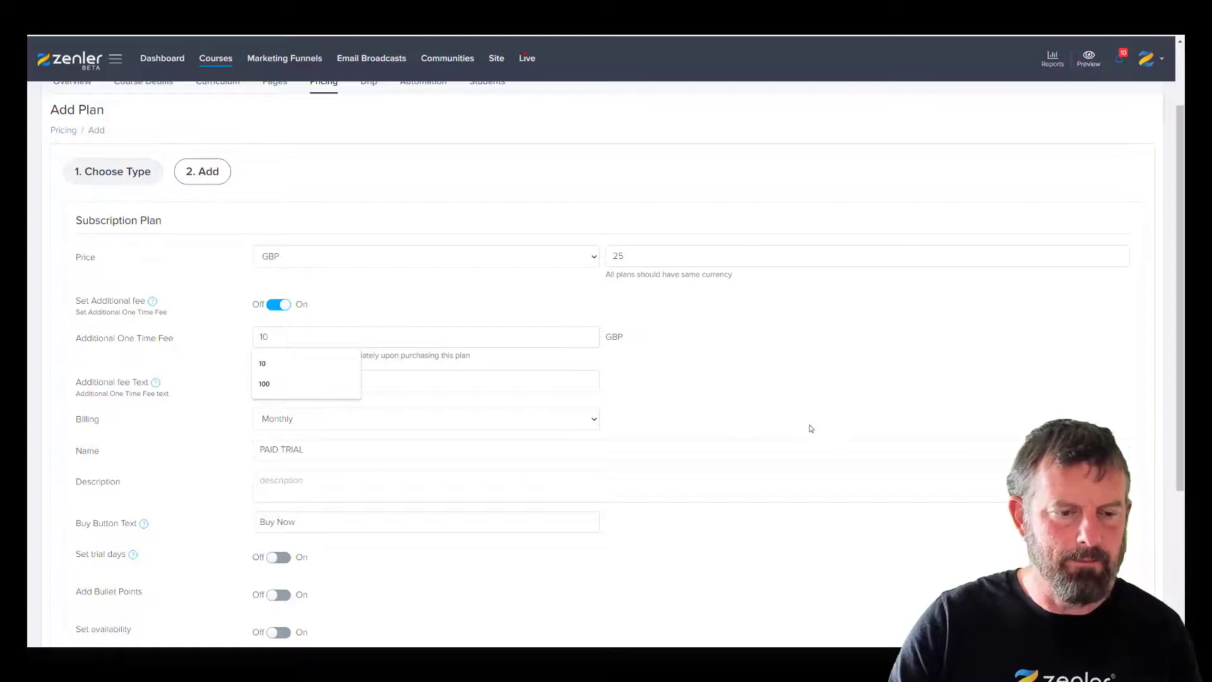
left_click(714, 344)
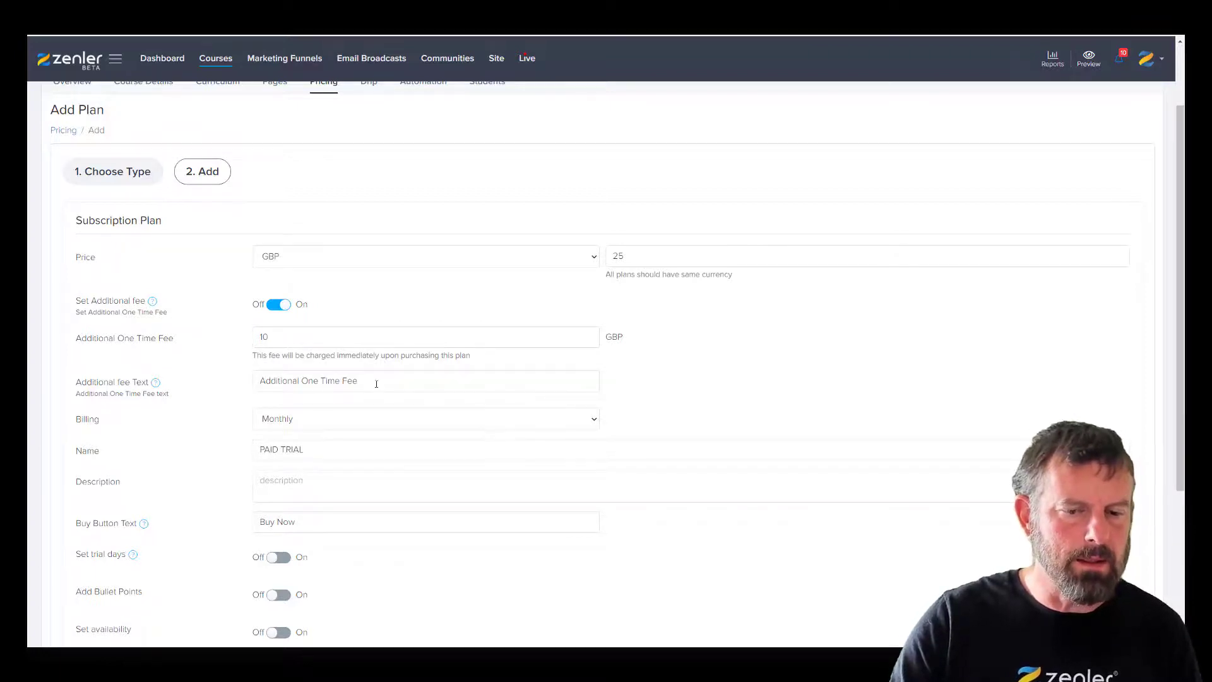
- Enable 30 trial days and save the PAID TRIAL plan
scroll(675, 396, "down", 2)
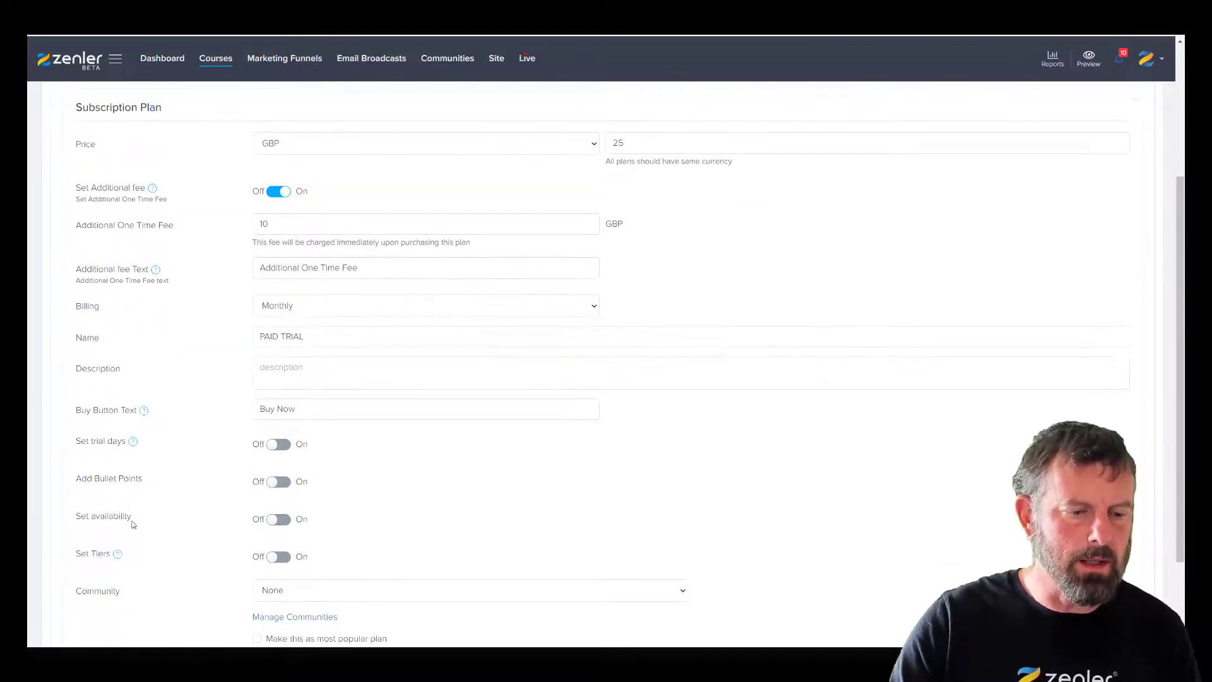
left_click(294, 446)
left_click(287, 478)
type("30")
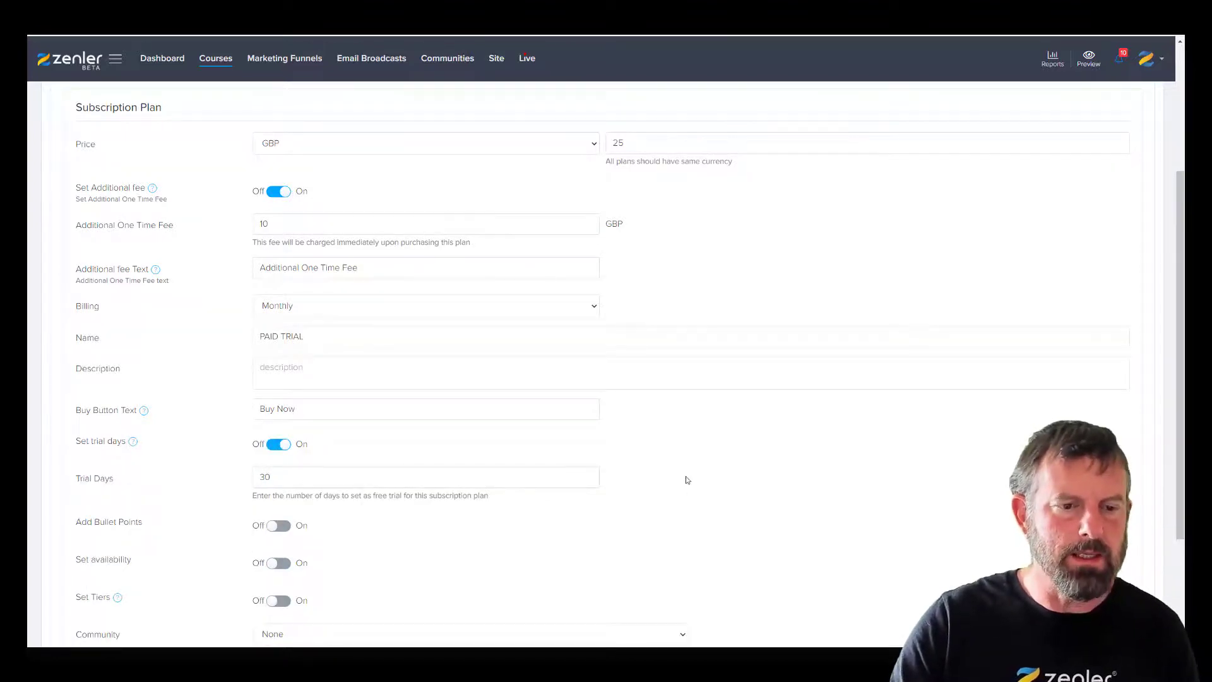
scroll(686, 477, "up", 3)
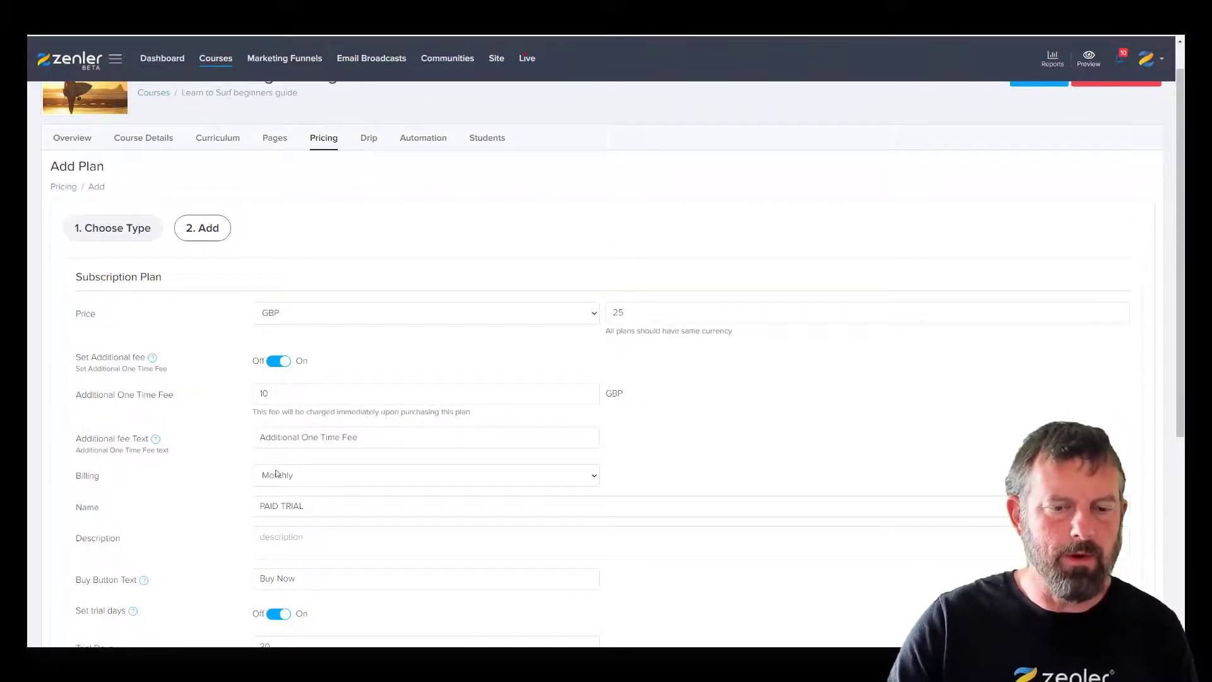
double_click(619, 312)
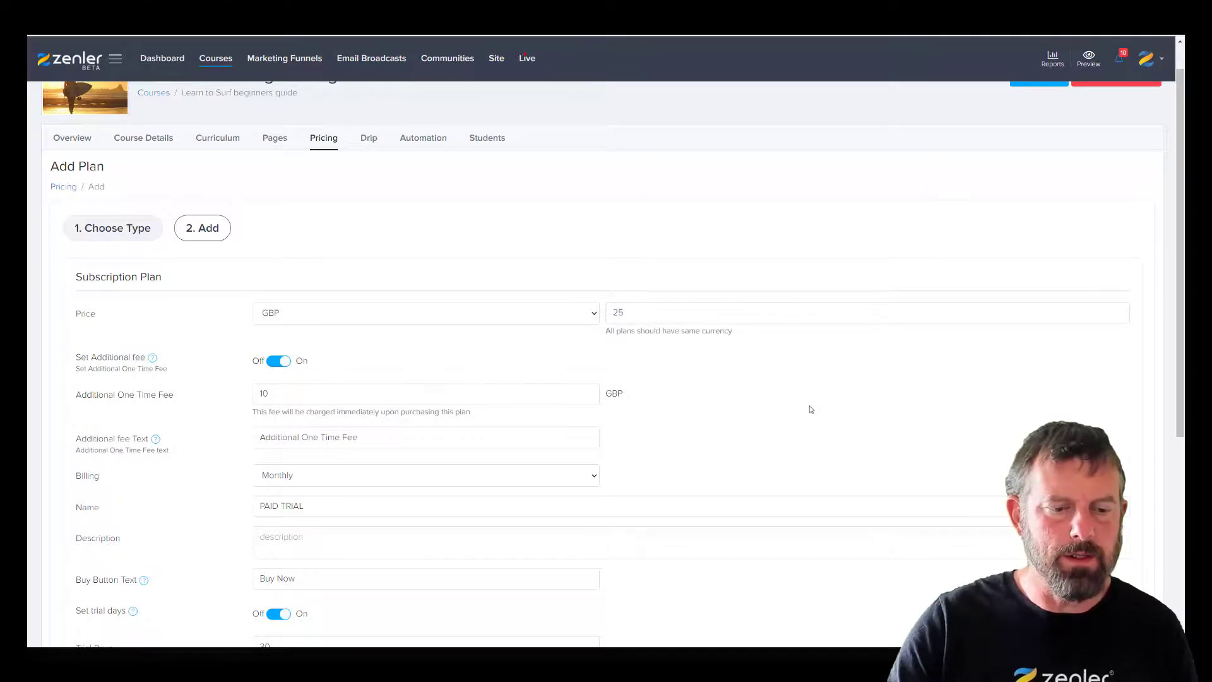
scroll(809, 410, "down", 5)
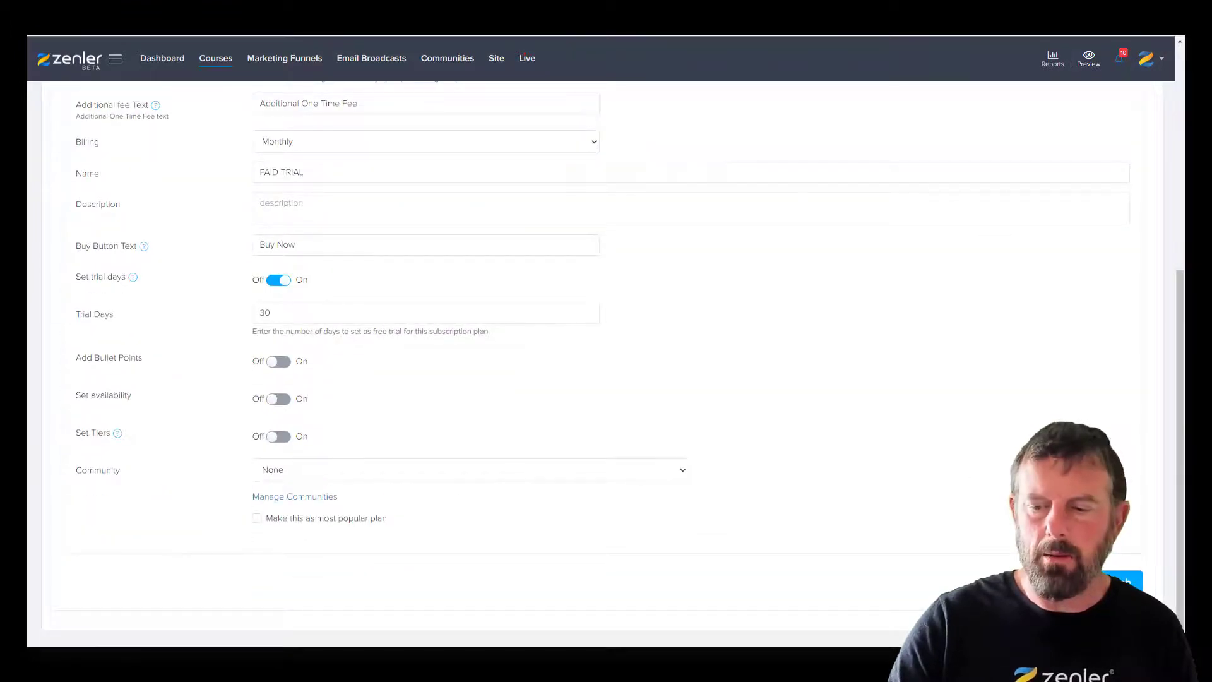
left_click(1124, 581)
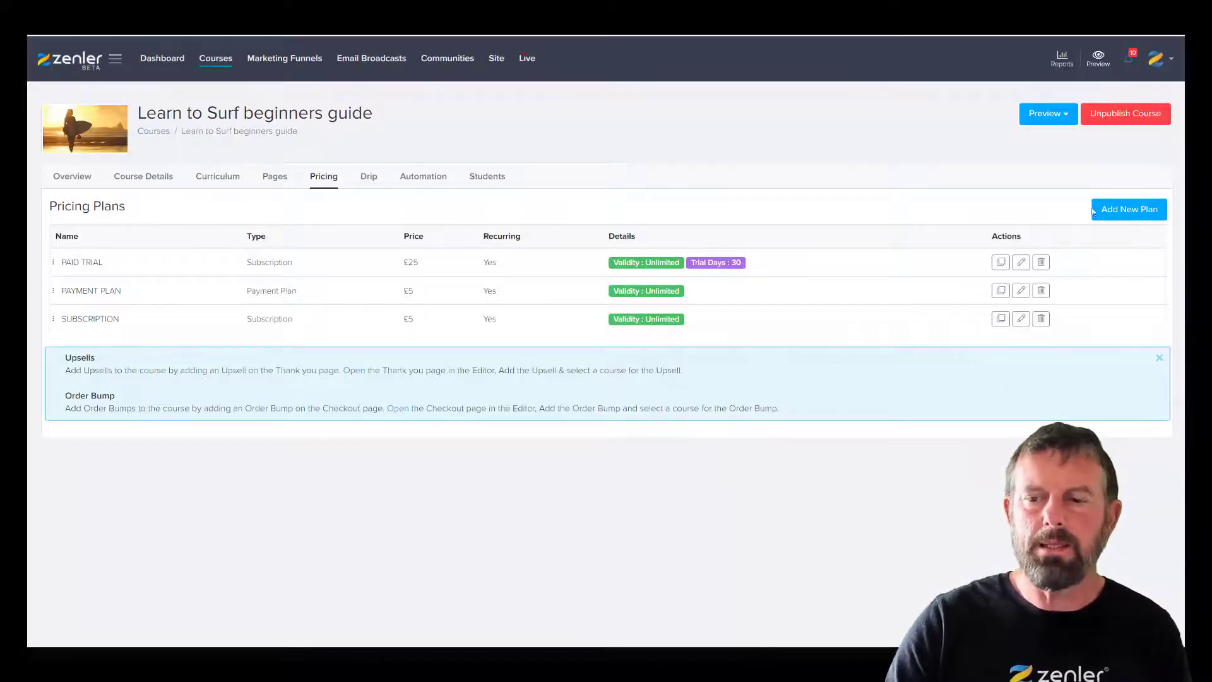
- Start another new plan and pick the payment plan type
left_click(1099, 210)
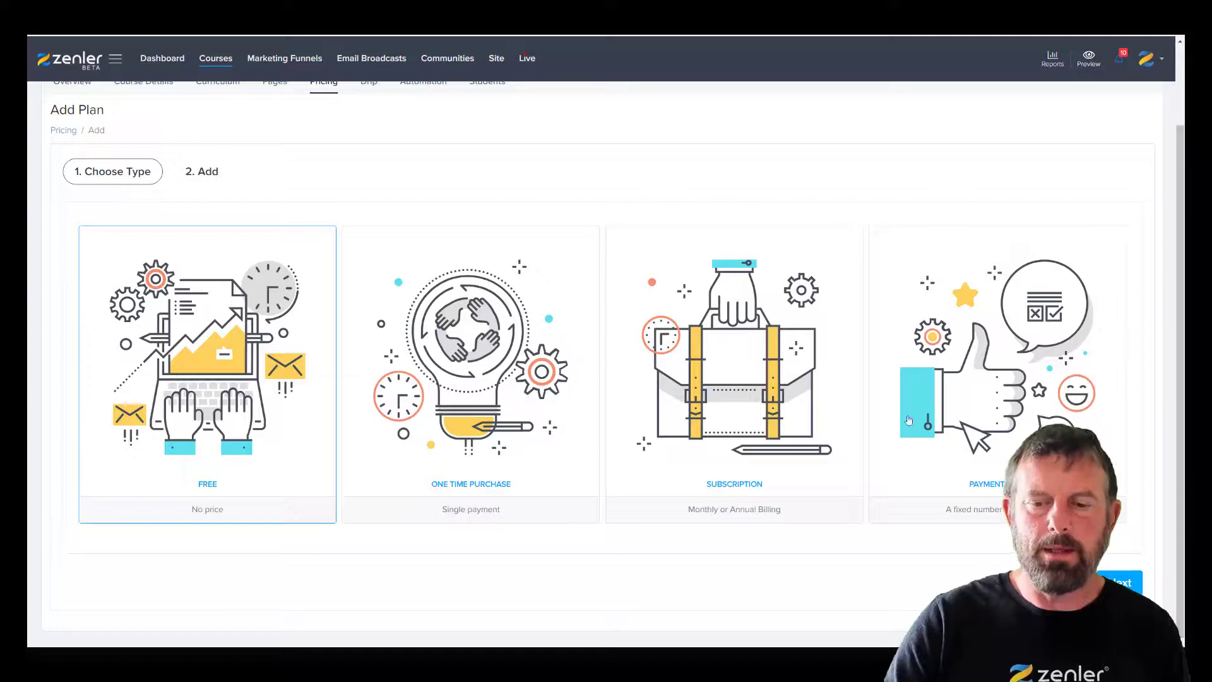
left_click(983, 387)
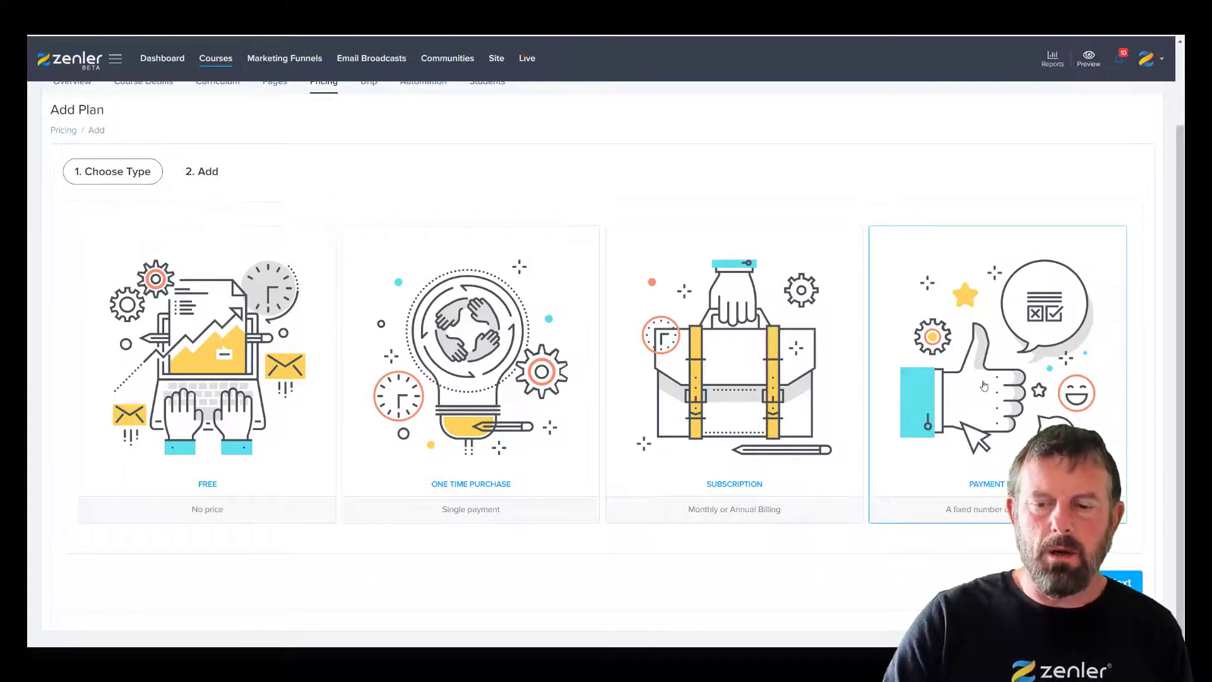
- Switch to a subscription plan priced 25 with a 250 additional one-time fee
left_click(785, 384)
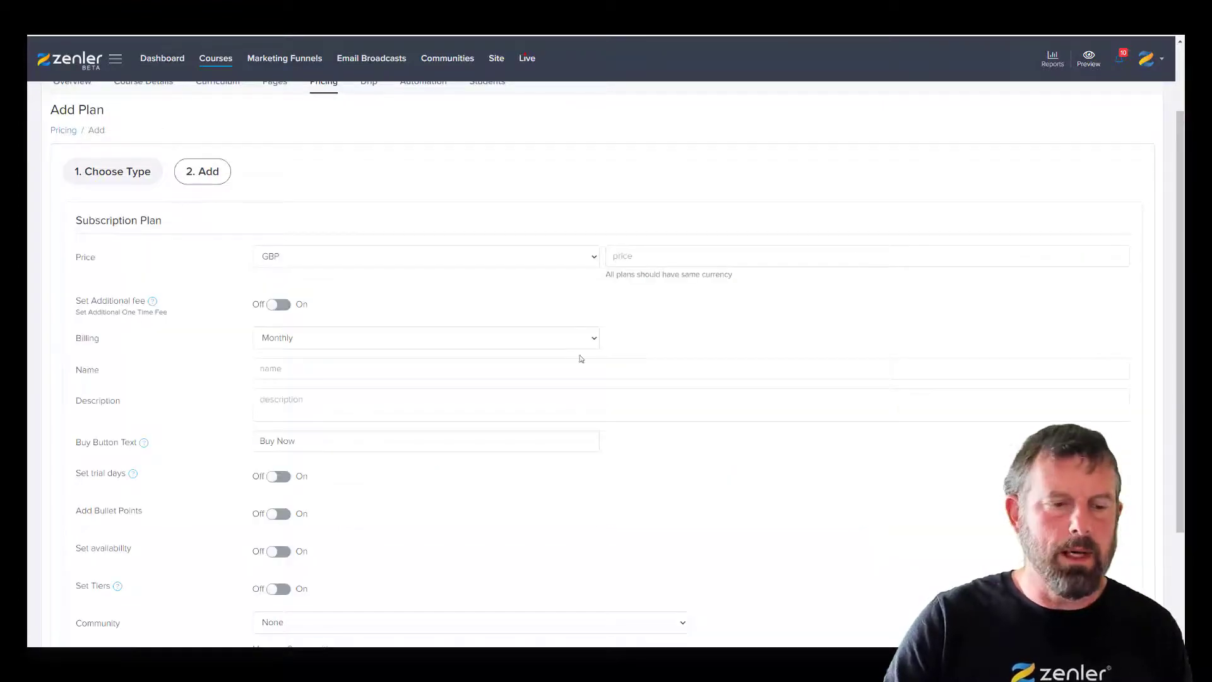
left_click(630, 256)
type("25")
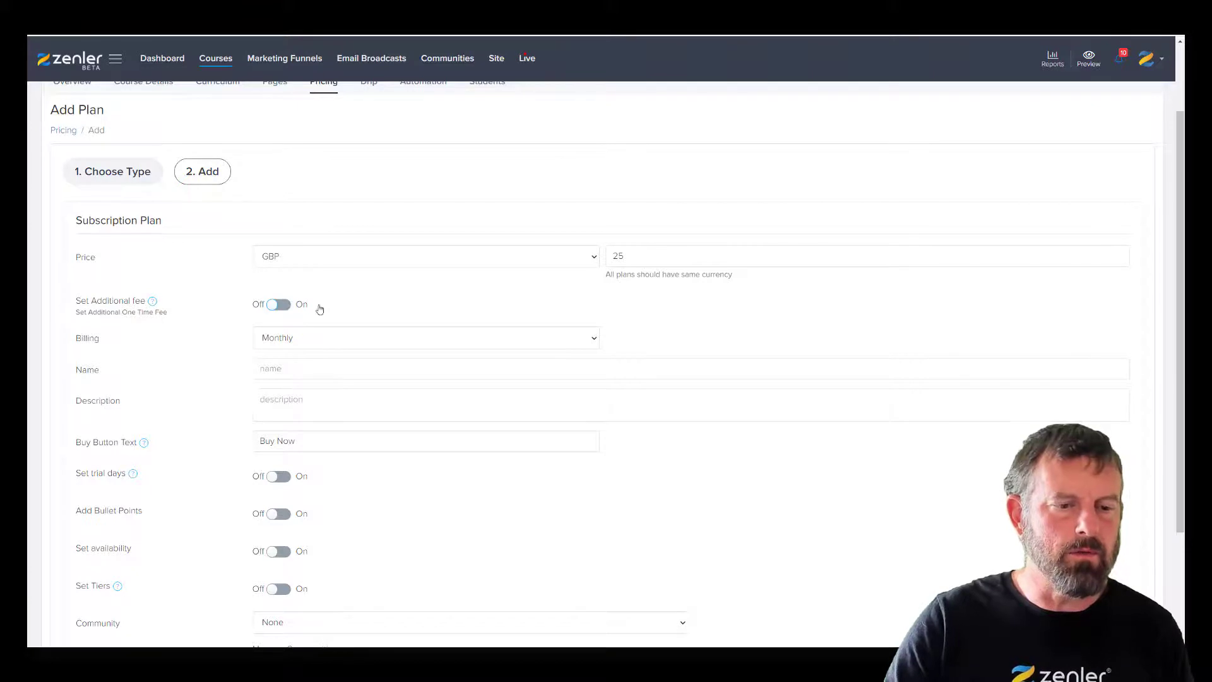
left_click(279, 305)
double_click(266, 335)
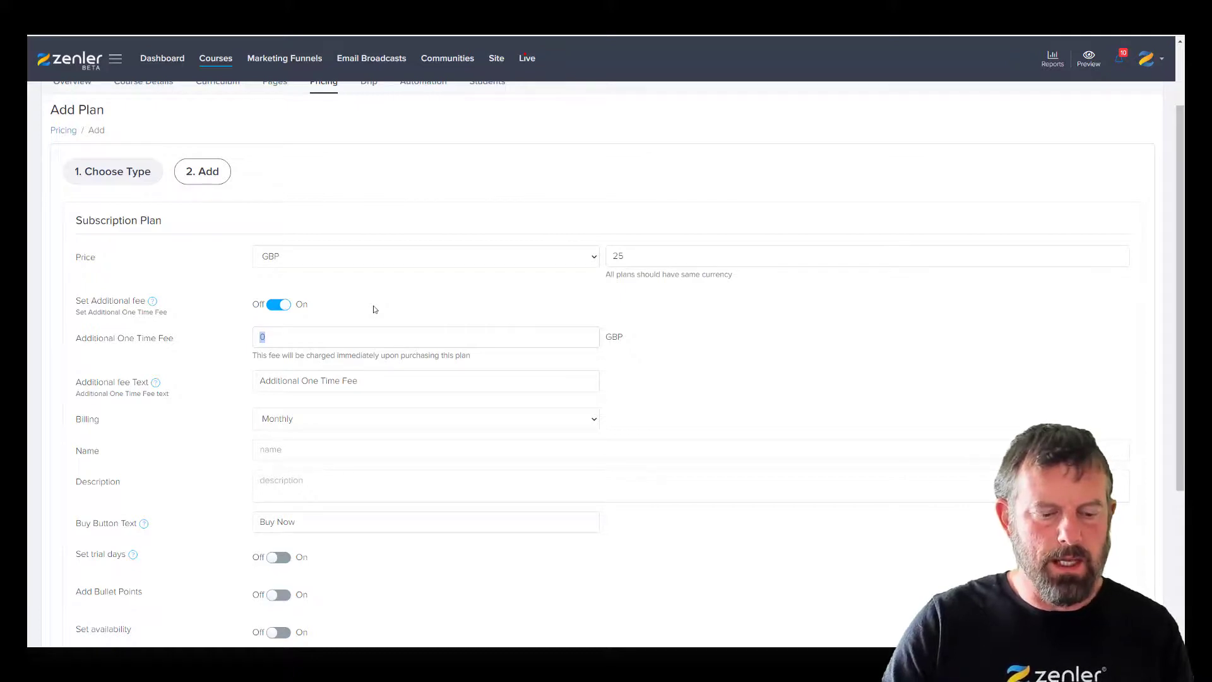
type("250")
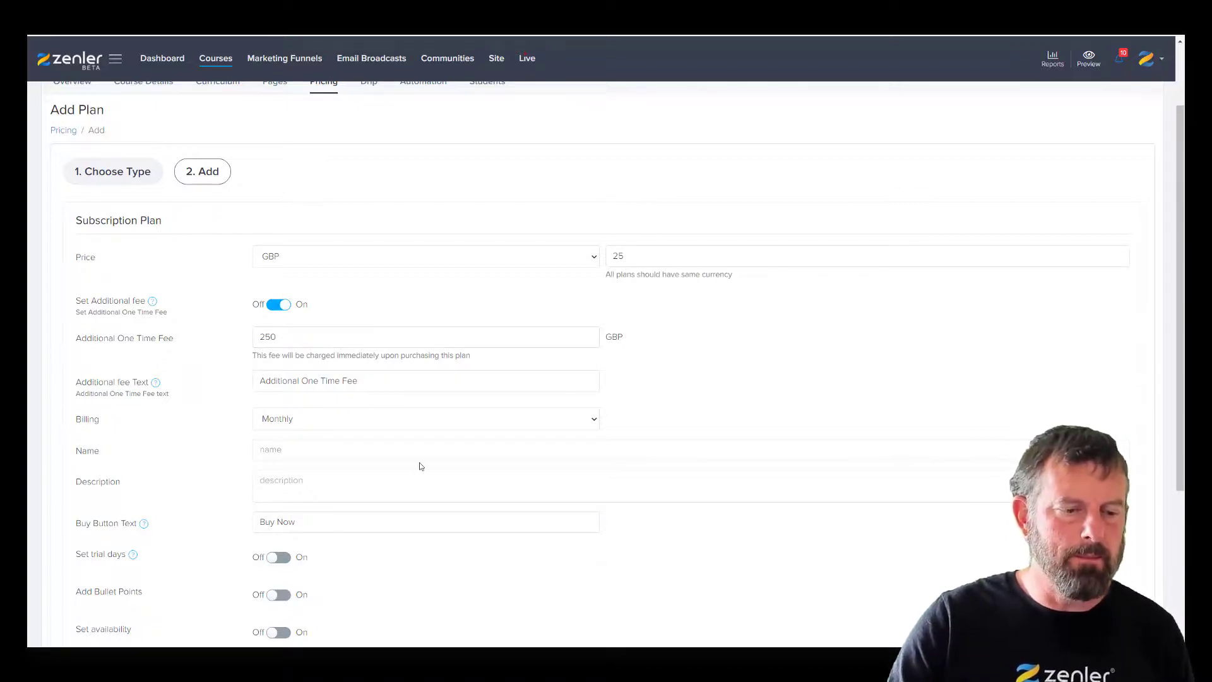
scroll(420, 465, "down", 1)
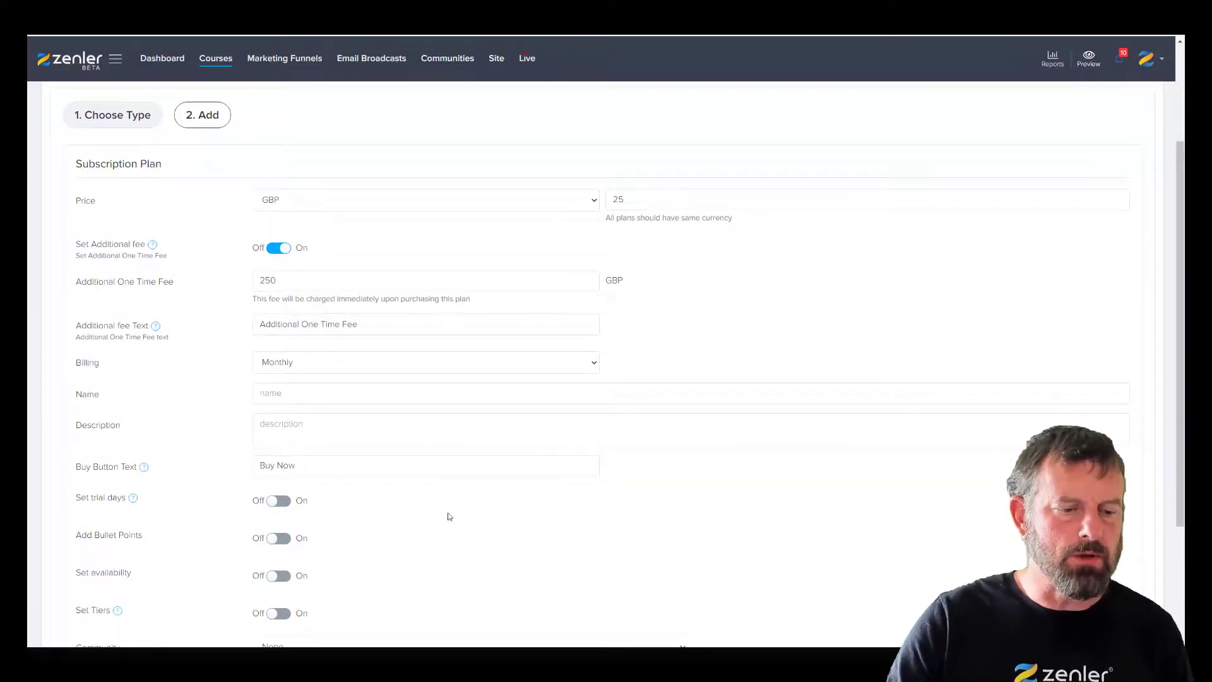
scroll(448, 516, "up", 2)
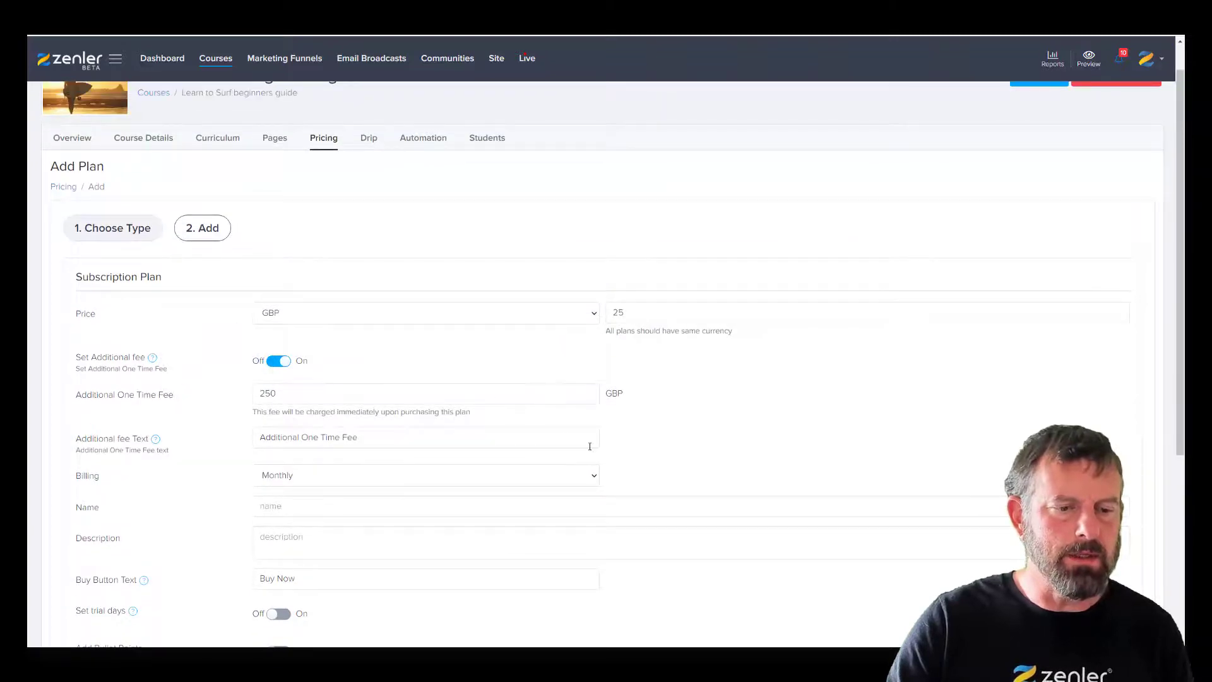
scroll(704, 465, "down", 2)
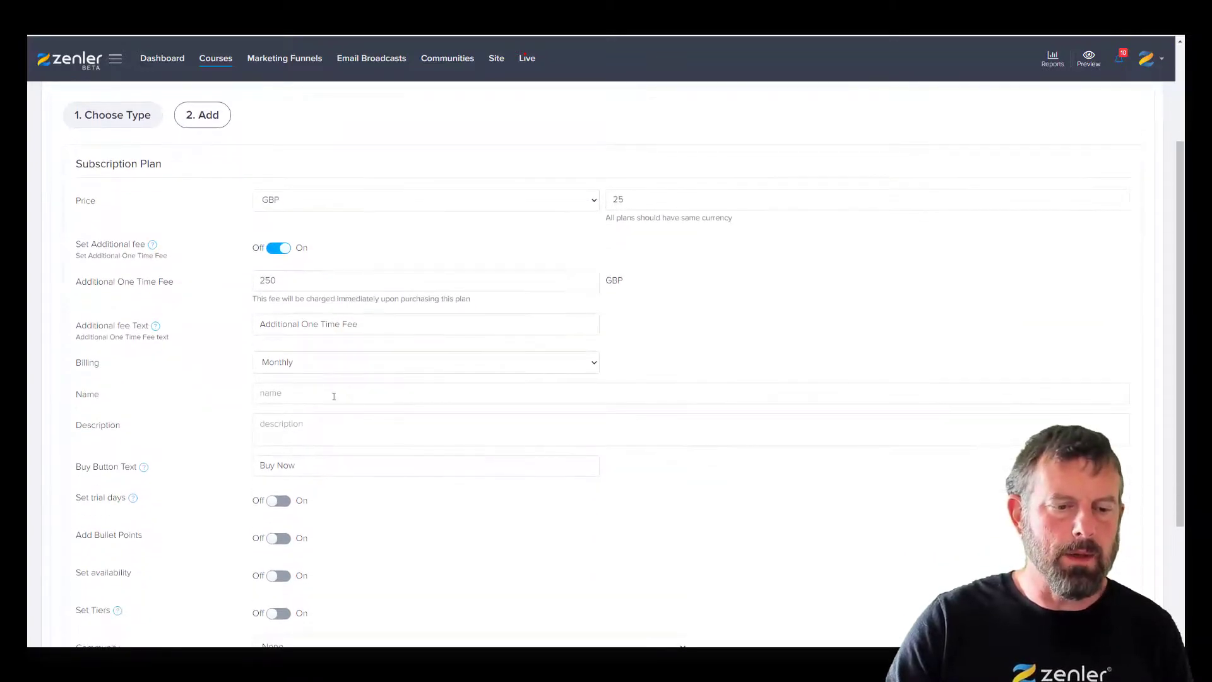
- Name the plan INITIAL FEE 250 and save it
left_click(287, 394)
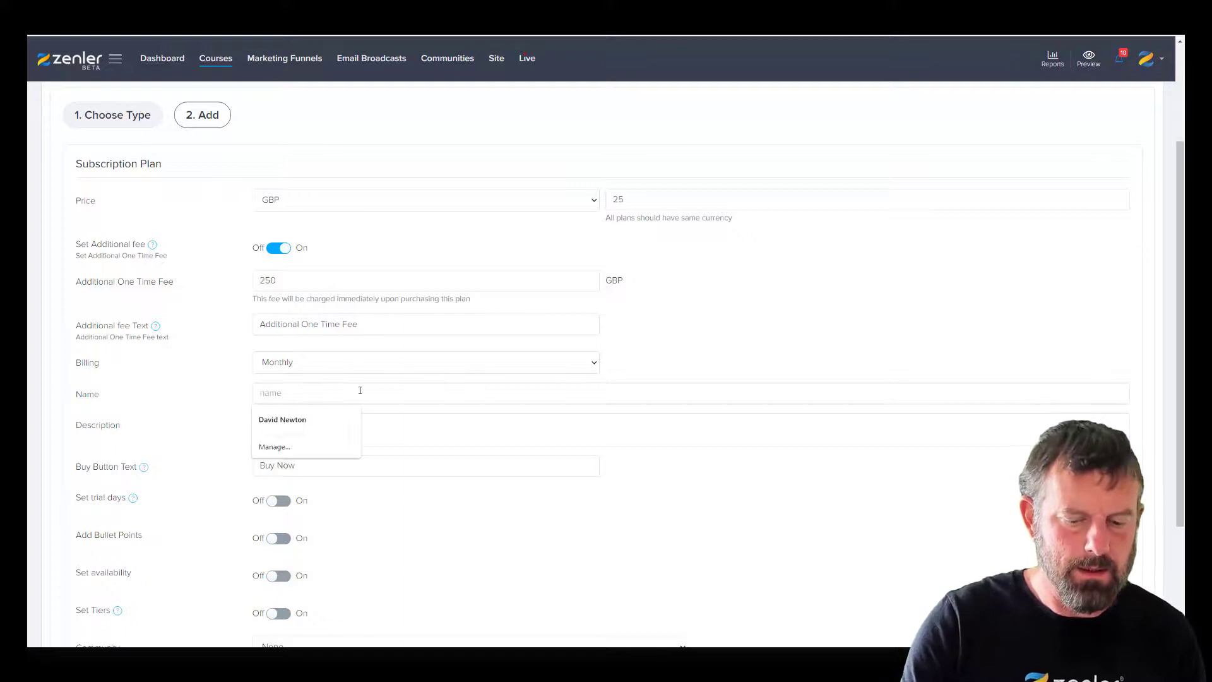
type("IN")
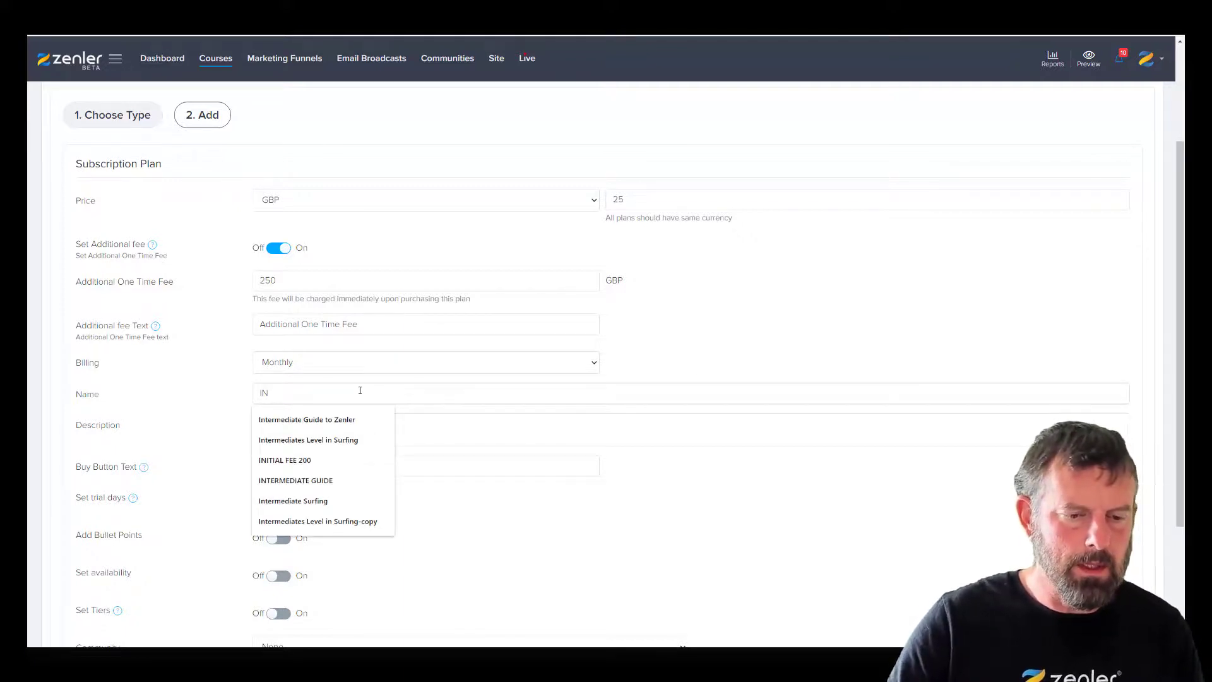
key("Down")
key("Down")
key("Down")
key("Down")
key("Up")
key("Return")
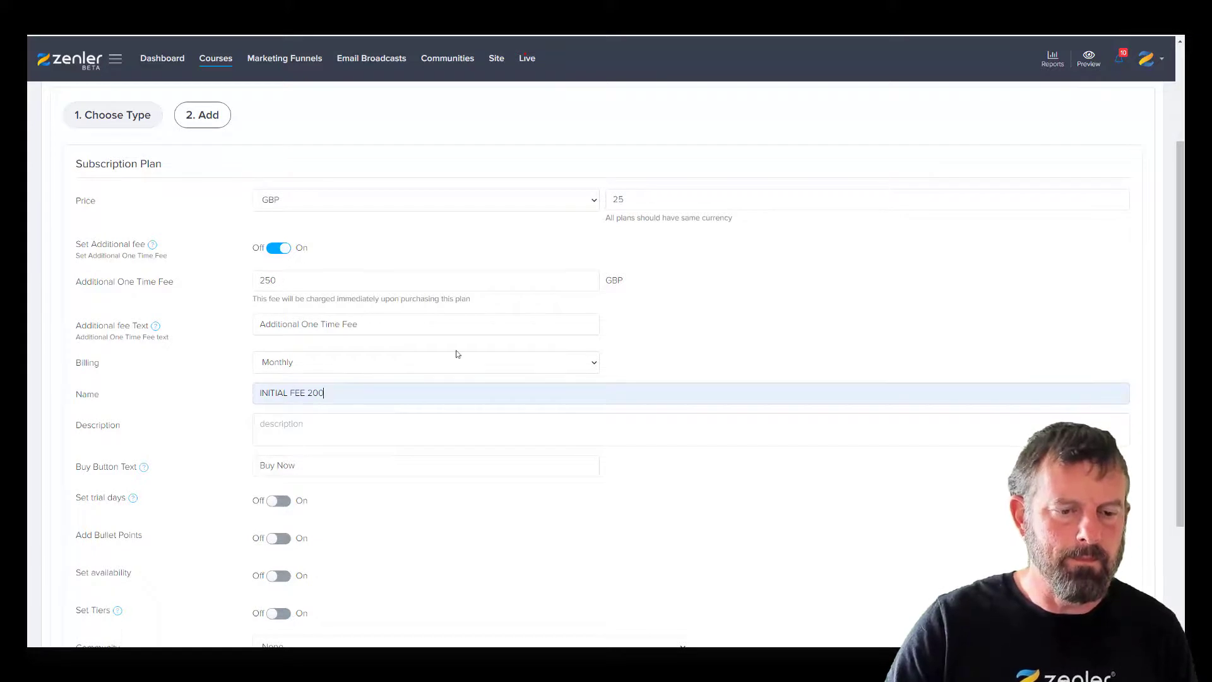
key("BackSpace")
key("BackSpace")
type("50")
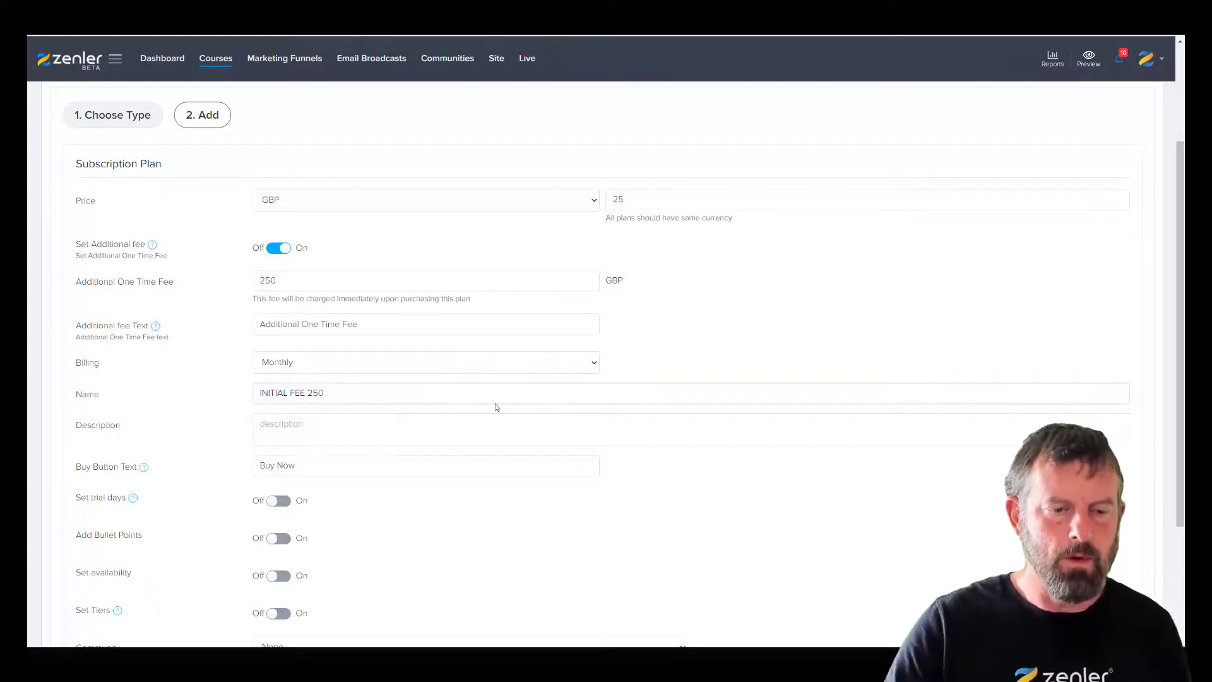
scroll(812, 523, "down", 3)
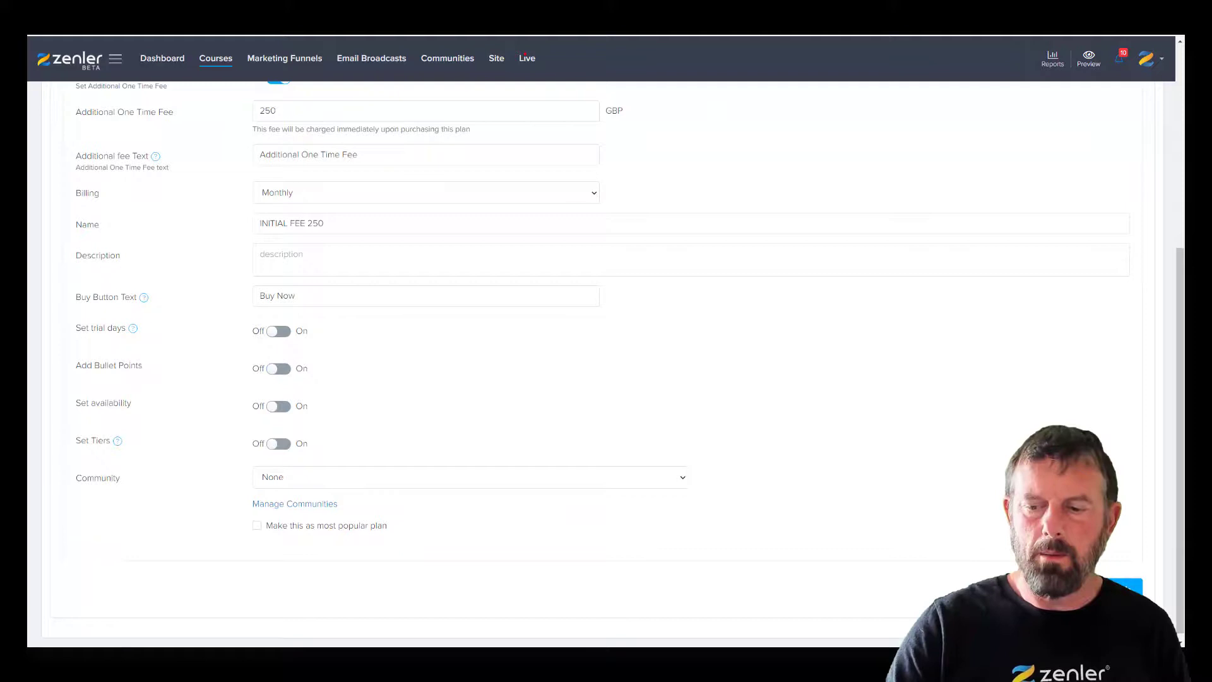
left_click(1127, 588)
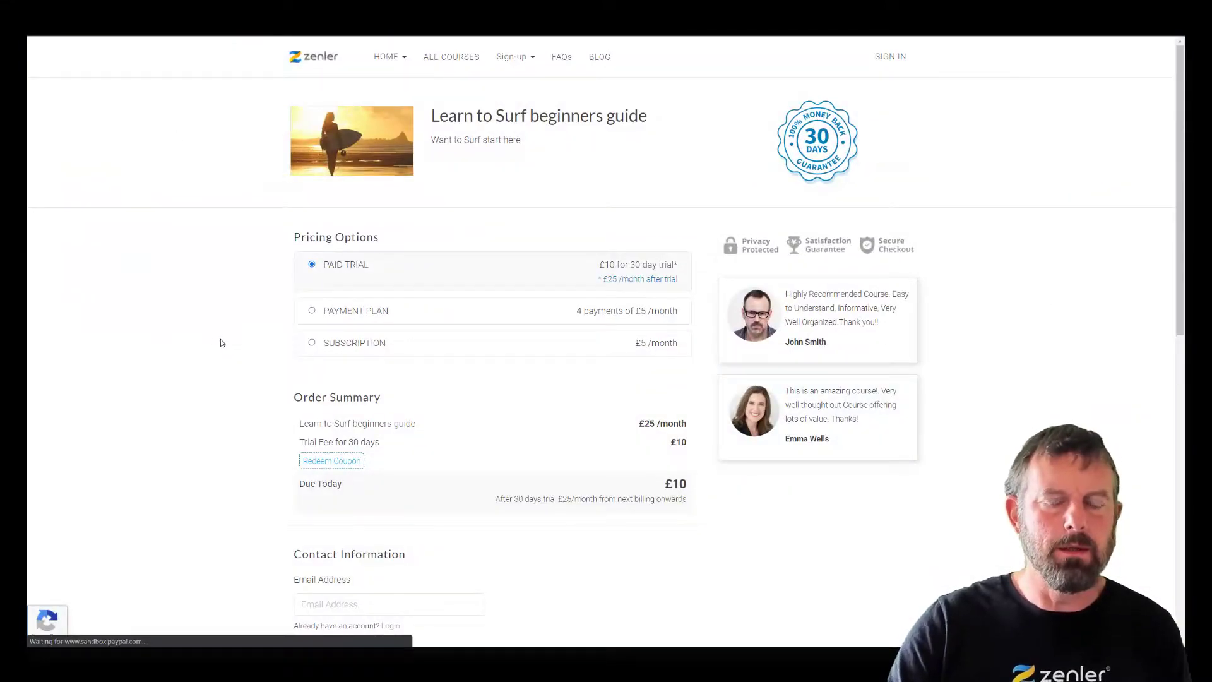
- Reload the course checkout page so the new INITIAL FEE 250 plan appears
key("F5")
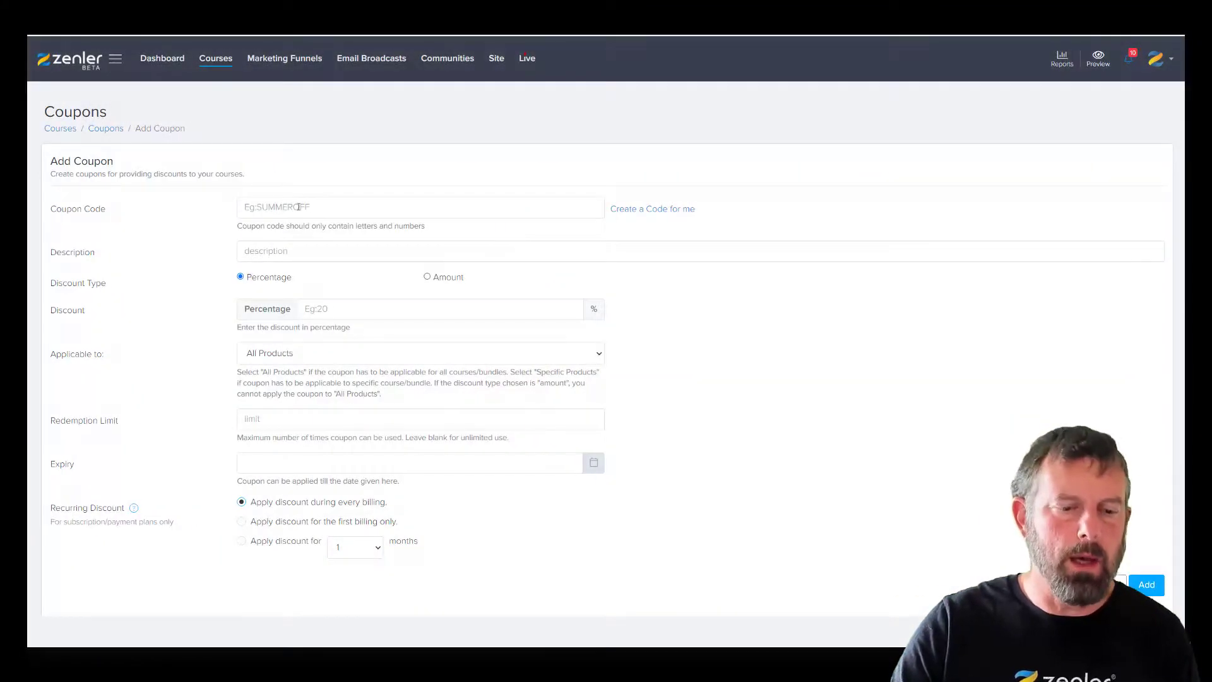
- Enter coupon code 50percentoff at 50% off, applied to the first billing only
left_click(299, 207)
type("5")
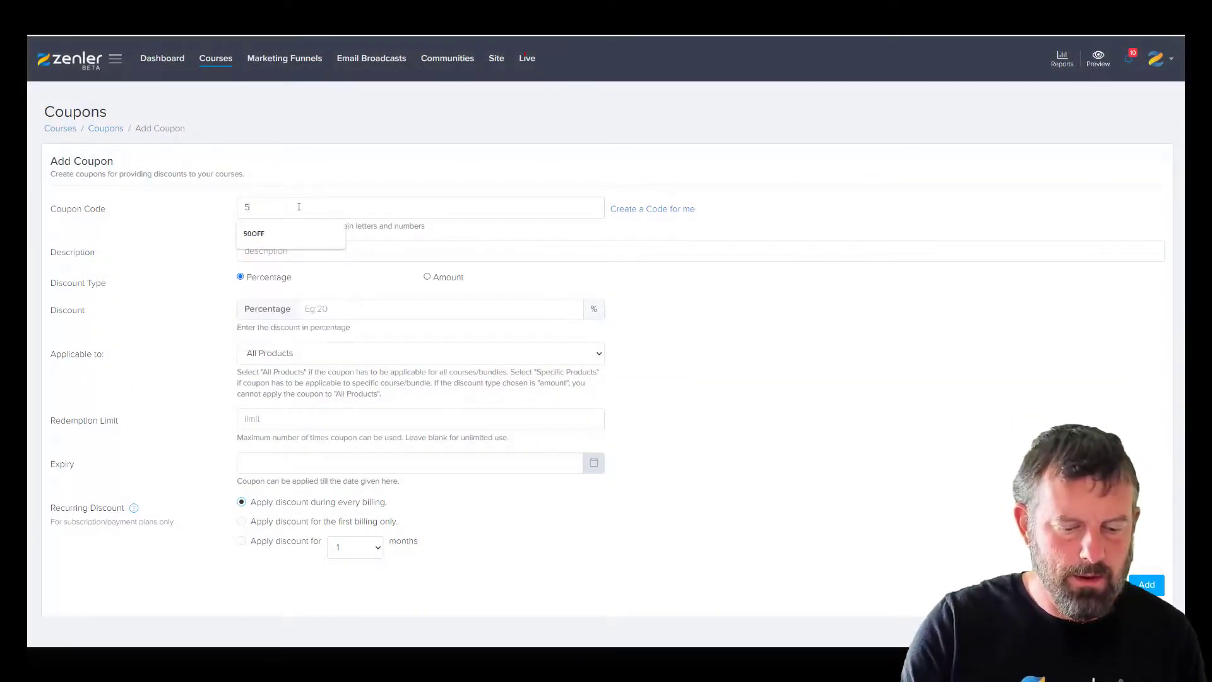
type("0percentoff")
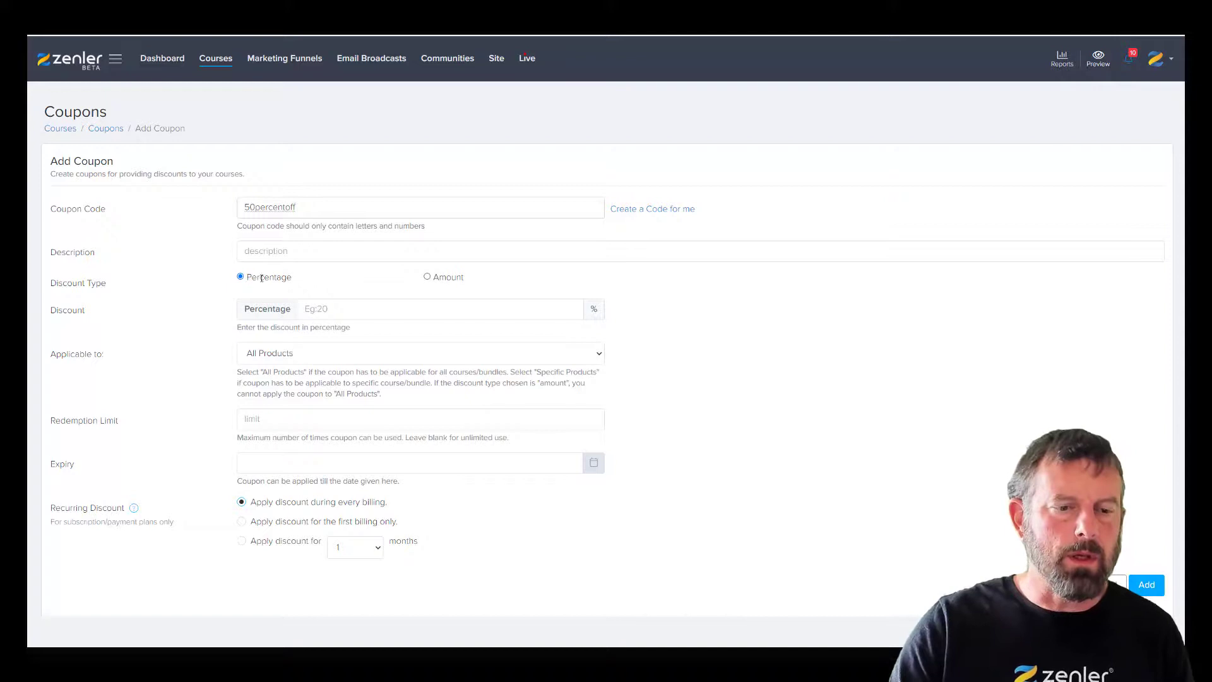
left_click(345, 305)
type("50")
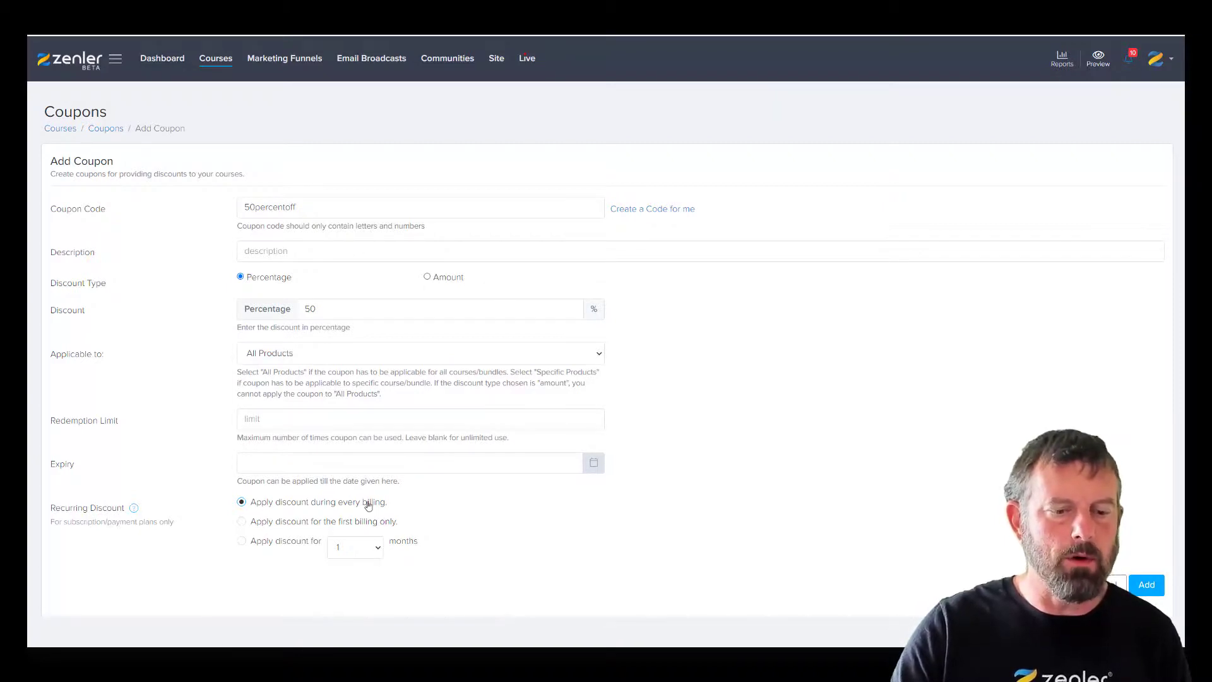
left_click(242, 522)
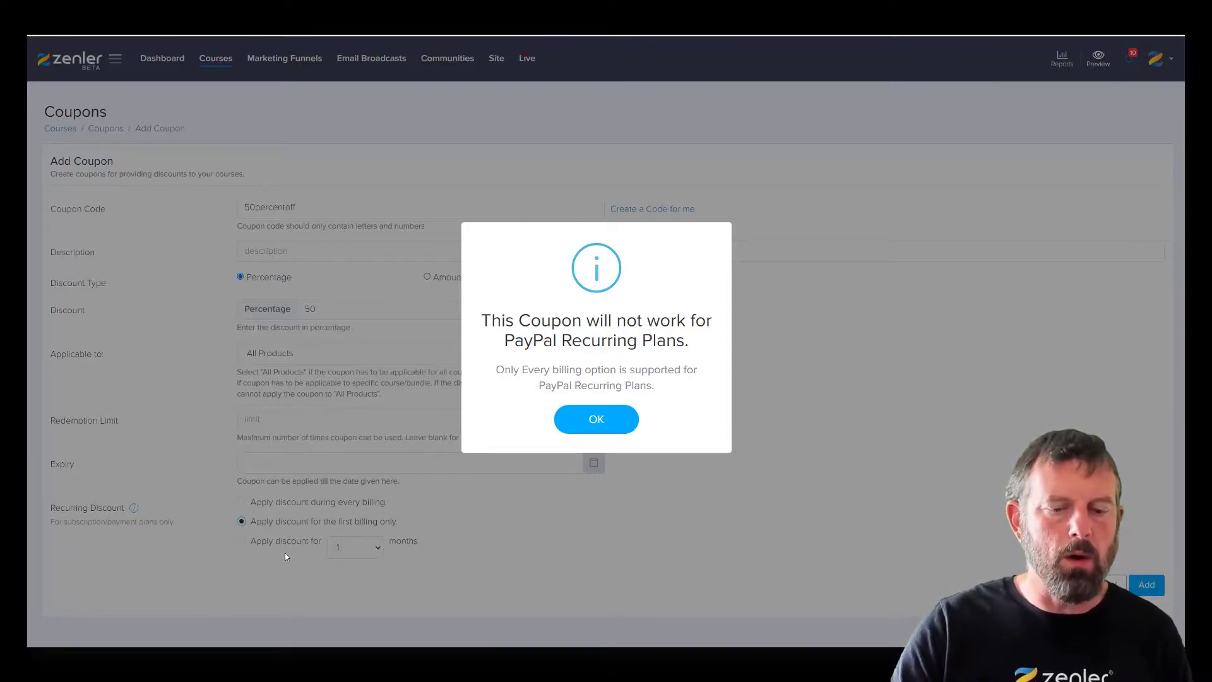
- Dismiss the PayPal warnings and make the 50percentoff discount apply during every billing
left_click(569, 424)
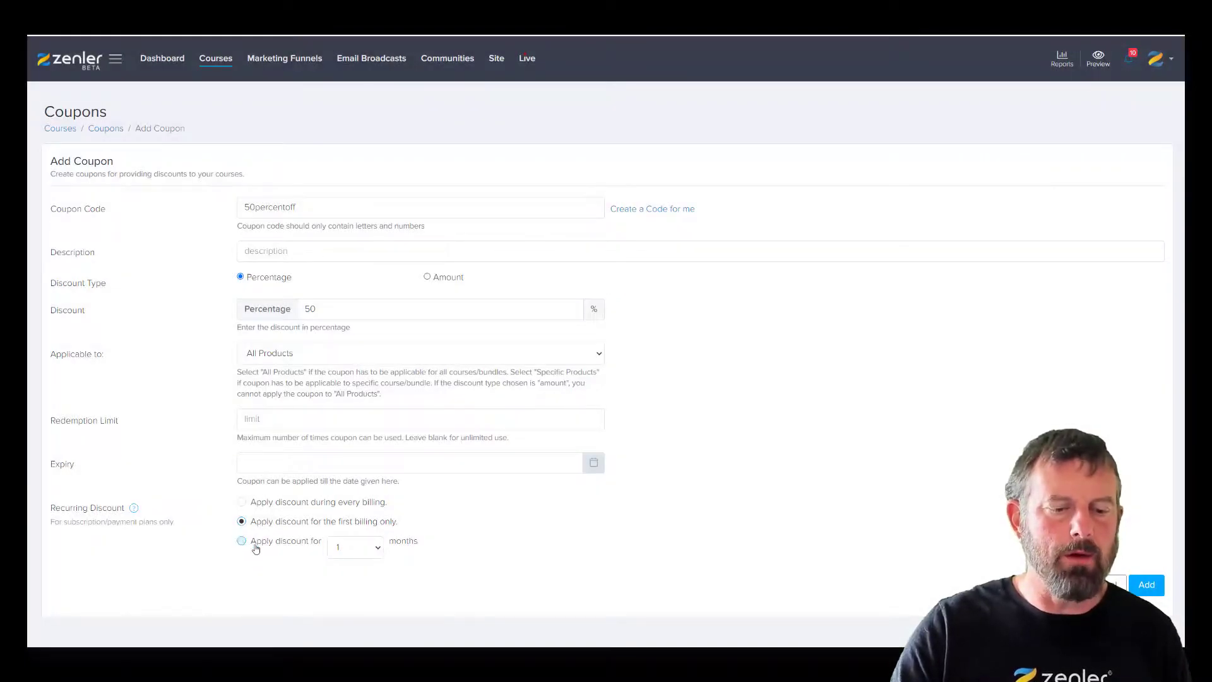
left_click(242, 541)
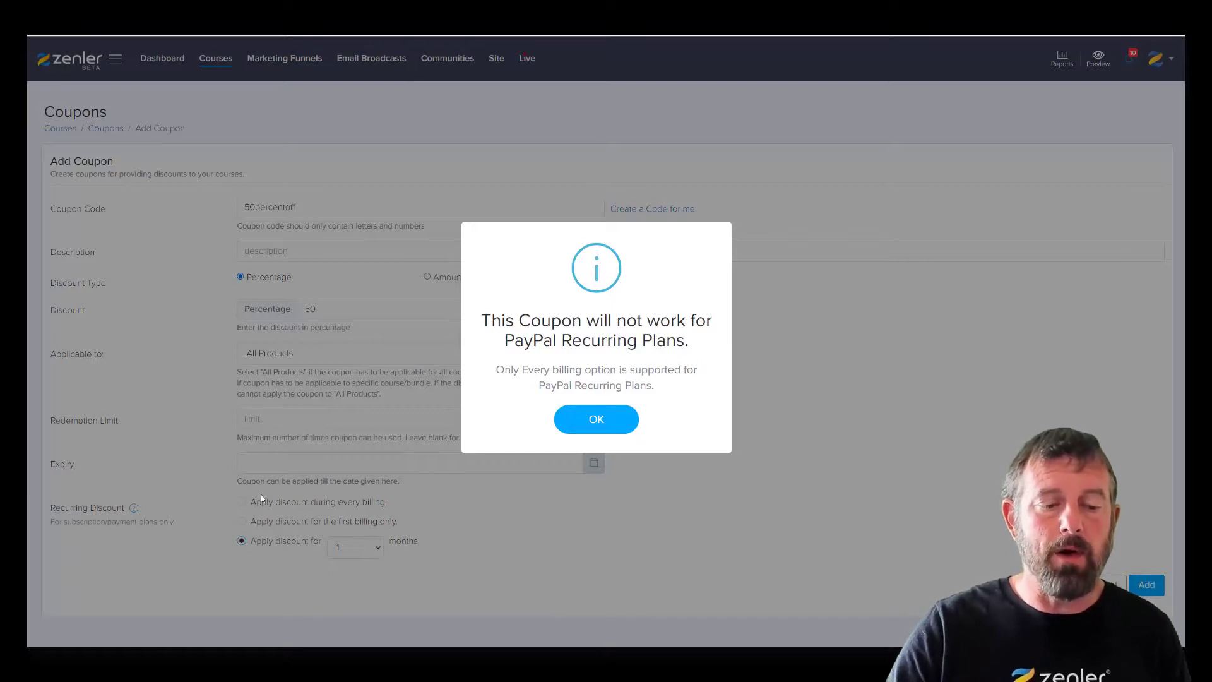
left_click(570, 420)
left_click(240, 502)
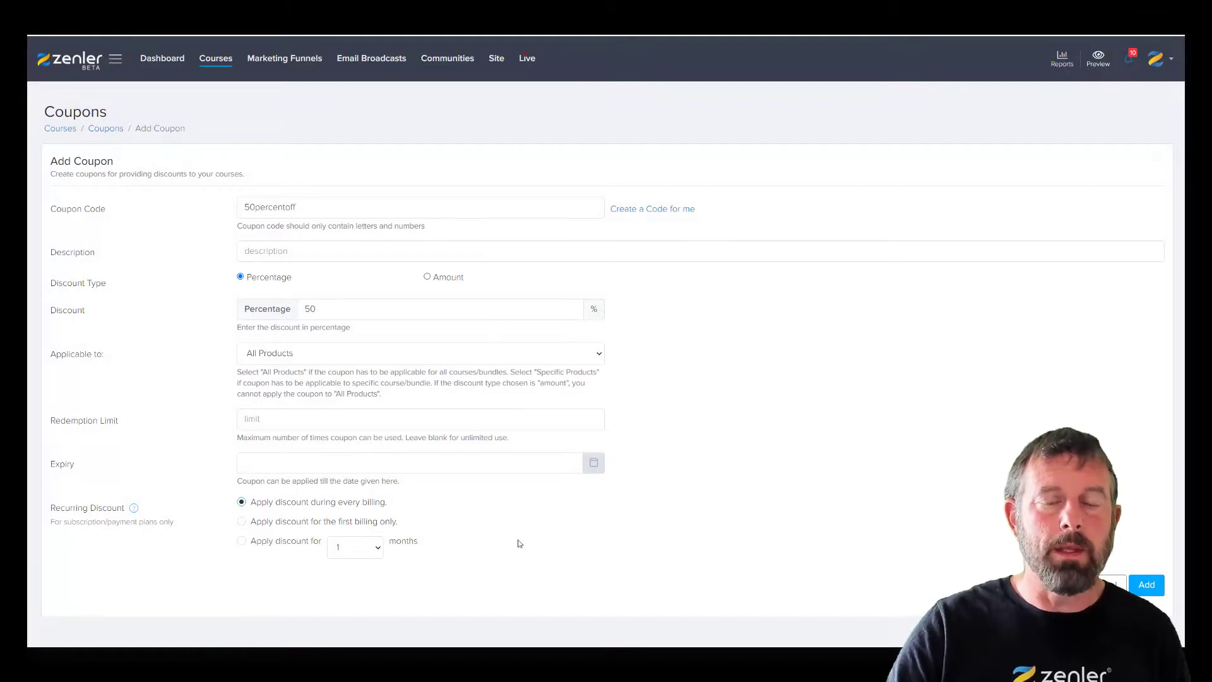